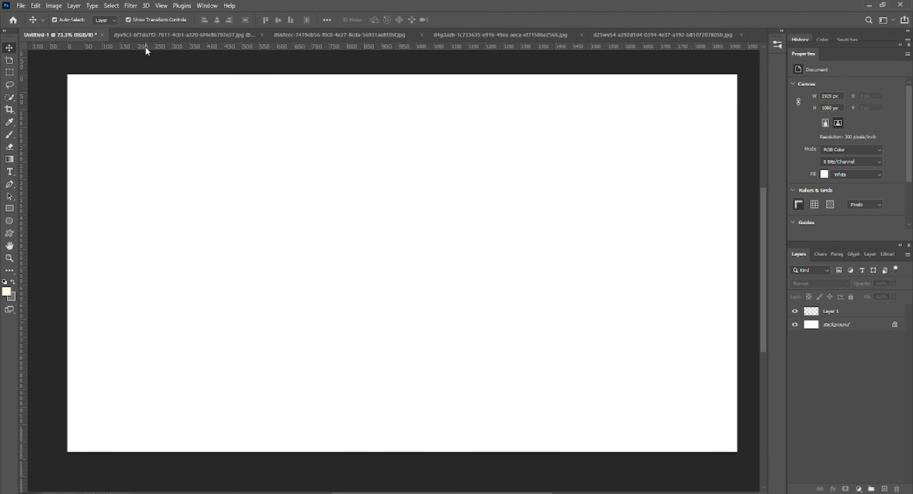
Switch to the portrait of the seated girl and convert its locked background into a regular layer.
{"action": "left_click", "coordinate": [146, 36]}
{"action": "left_click", "coordinate": [87, 37]}
{"action": "left_click", "coordinate": [539, 35]}
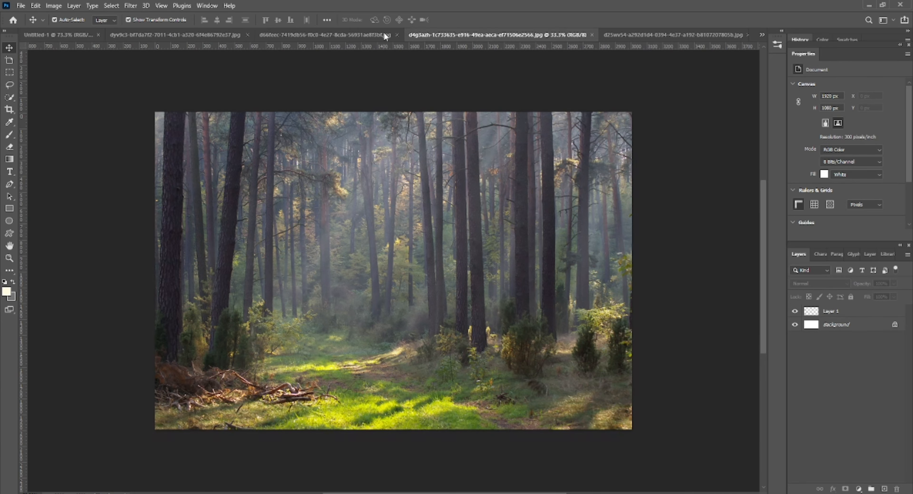
{"action": "left_click", "coordinate": [384, 33]}
{"action": "left_click", "coordinate": [201, 35]}
{"action": "left_click", "coordinate": [652, 35]}
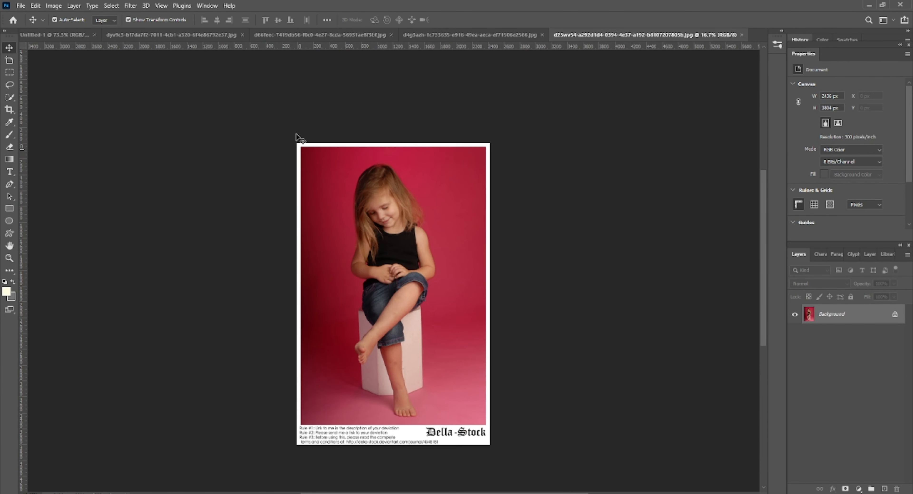
{"action": "left_click", "coordinate": [9, 71]}
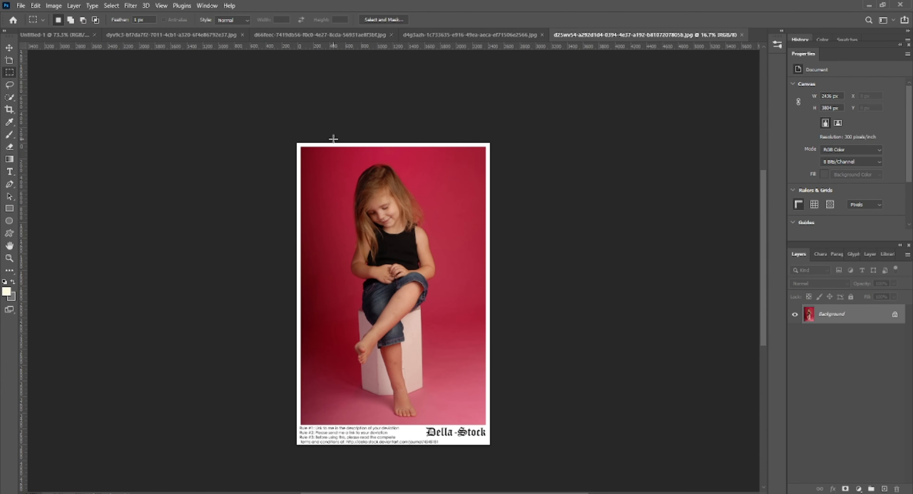
{"action": "left_click", "coordinate": [10, 97]}
{"action": "scroll", "coordinate": [371, 231], "scroll_direction": "up", "scroll_amount": 2}
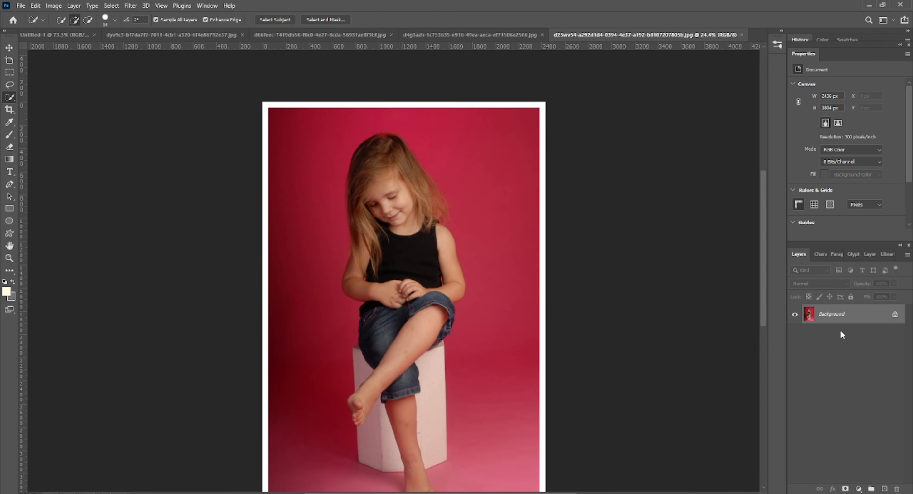
{"action": "double_click", "coordinate": [840, 314]}
{"action": "key", "text": "Return"}
Select the girl from her hair down to the standing foot with the Quick Selection tool, leaving out the white block.
{"action": "mouse_move", "coordinate": [378, 172]}
{"action": "left_mouse_down"}
{"action": "mouse_move", "coordinate": [370, 195]}
{"action": "mouse_move", "coordinate": [394, 172]}
{"action": "mouse_move", "coordinate": [422, 179]}
{"action": "mouse_move", "coordinate": [450, 291]}
{"action": "mouse_move", "coordinate": [405, 350]}
{"action": "left_mouse_up"}
{"action": "mouse_move", "coordinate": [368, 393]}
{"action": "left_mouse_down"}
{"action": "mouse_move", "coordinate": [356, 402]}
{"action": "mouse_move", "coordinate": [353, 375]}
{"action": "left_mouse_up"}
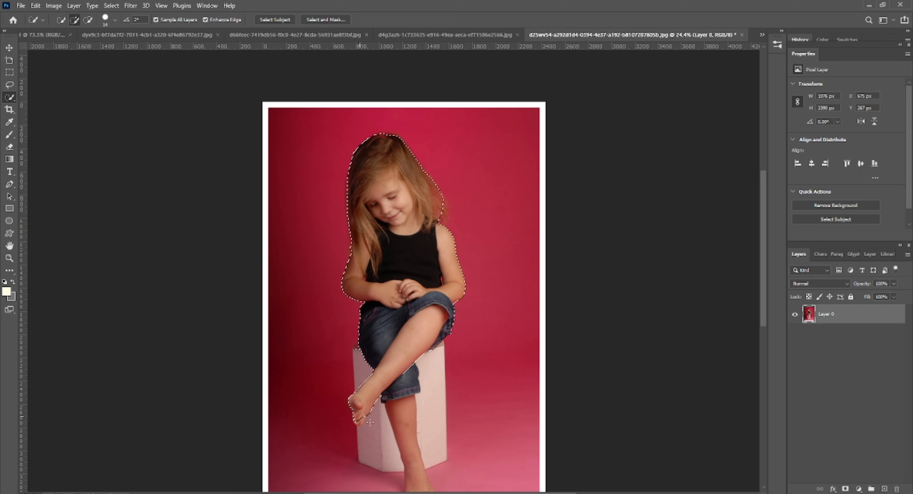
{"action": "scroll", "coordinate": [356, 408], "scroll_direction": "up", "scroll_amount": 2}
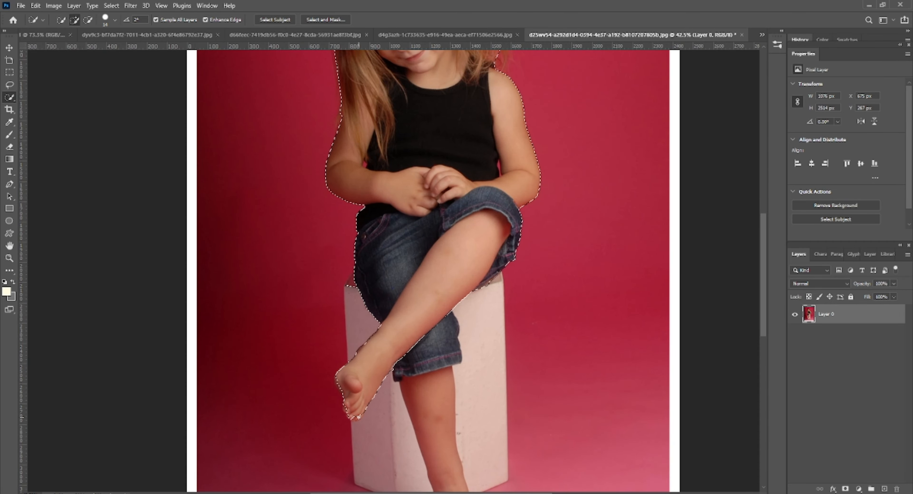
{"action": "scroll", "coordinate": [362, 434], "scroll_direction": "down", "scroll_amount": 2}
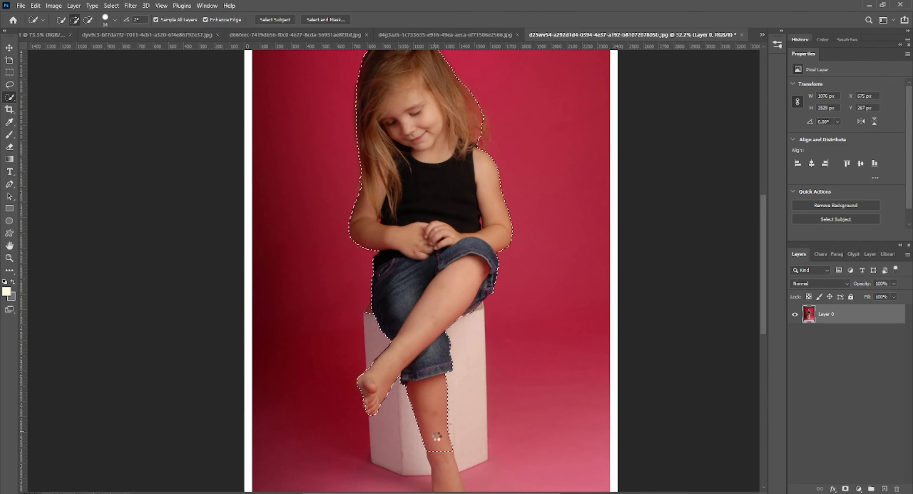
{"action": "scroll", "coordinate": [438, 437], "scroll_direction": "down", "scroll_amount": 2}
{"action": "left_click_drag", "start_coordinate": [438, 435], "coordinate": [452, 445]}
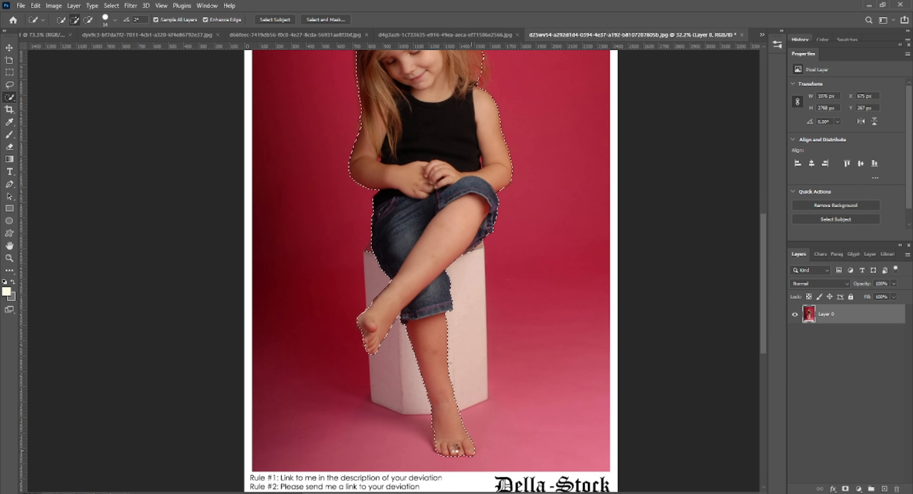
Subtract the strip of pink floor beside the standing foot from the selection and check the outline around the legs and body.
{"action": "scroll", "coordinate": [431, 415], "scroll_direction": "up", "scroll_amount": 3}
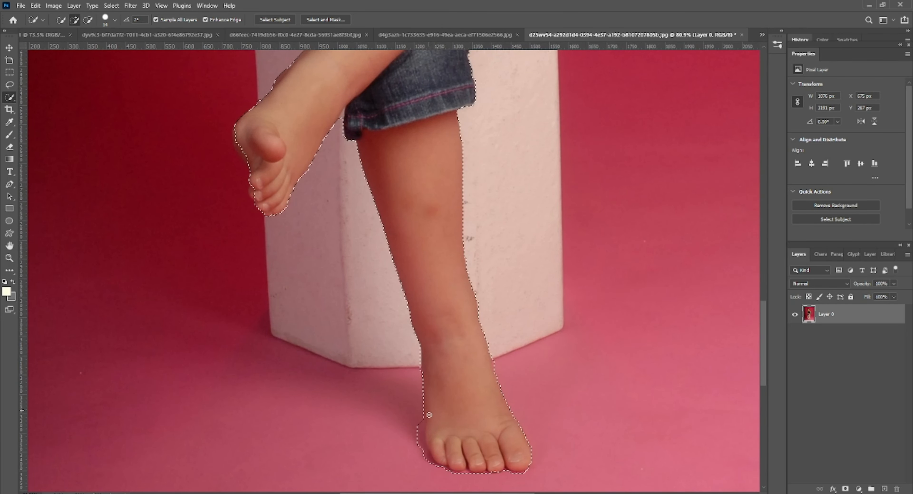
{"action": "left_click_drag", "start_coordinate": [419, 431], "coordinate": [423, 449]}
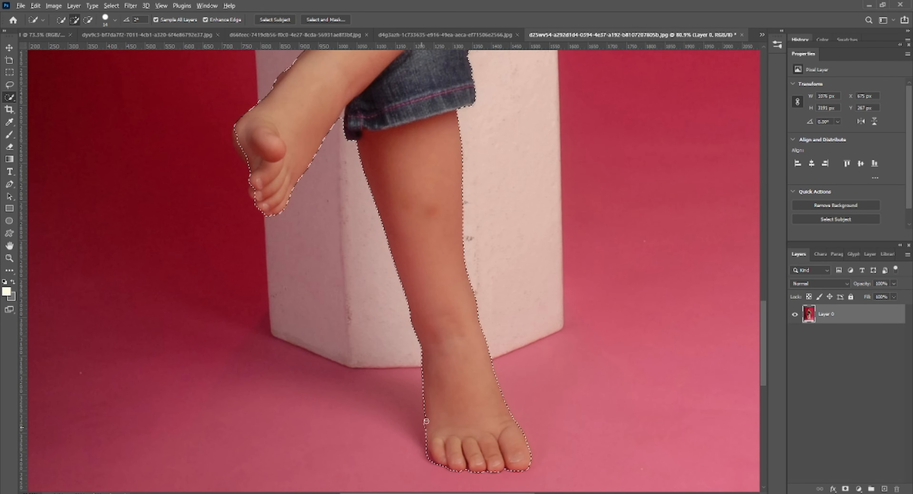
{"action": "scroll", "coordinate": [502, 130], "scroll_direction": "down", "scroll_amount": 5}
{"action": "scroll", "coordinate": [503, 130], "scroll_direction": "up", "scroll_amount": 5}
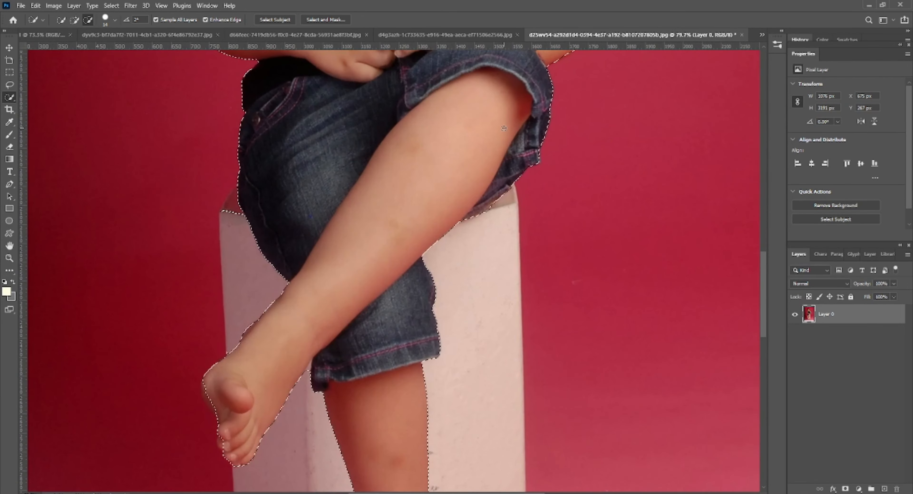
{"action": "scroll", "coordinate": [502, 130], "scroll_direction": "down", "scroll_amount": 6}
{"action": "scroll", "coordinate": [503, 128], "scroll_direction": "up", "scroll_amount": 5}
{"action": "scroll", "coordinate": [504, 128], "scroll_direction": "up", "scroll_amount": 3}
{"action": "scroll", "coordinate": [504, 128], "scroll_direction": "down", "scroll_amount": 2}
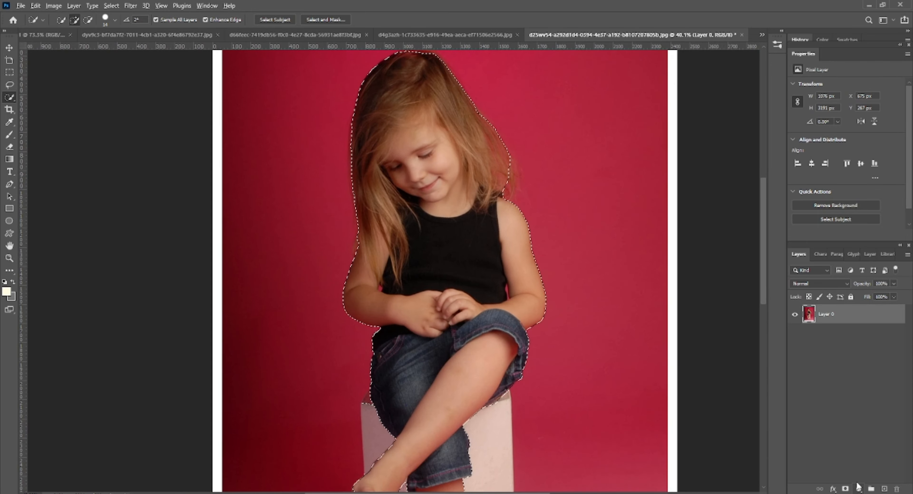
Invert the selection and add a layer mask that hides the studio background and the block around the girl.
{"action": "key", "text": "Delete"}
{"action": "key", "text": "ctrl+z"}
{"action": "right_click", "coordinate": [482, 322]}
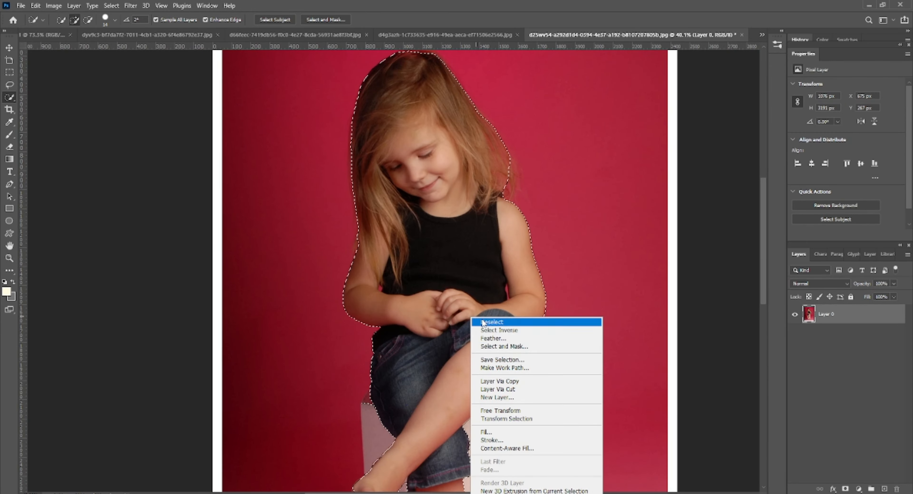
{"action": "left_click", "coordinate": [499, 330]}
{"action": "left_click", "coordinate": [845, 488], "text": "alt"}
Remove the red background in the gap beside the bent arm on the image layer and select the matching gap by the other arm.
{"action": "scroll", "coordinate": [631, 399], "scroll_direction": "down", "scroll_amount": 2}
{"action": "scroll", "coordinate": [524, 330], "scroll_direction": "up", "scroll_amount": 14}
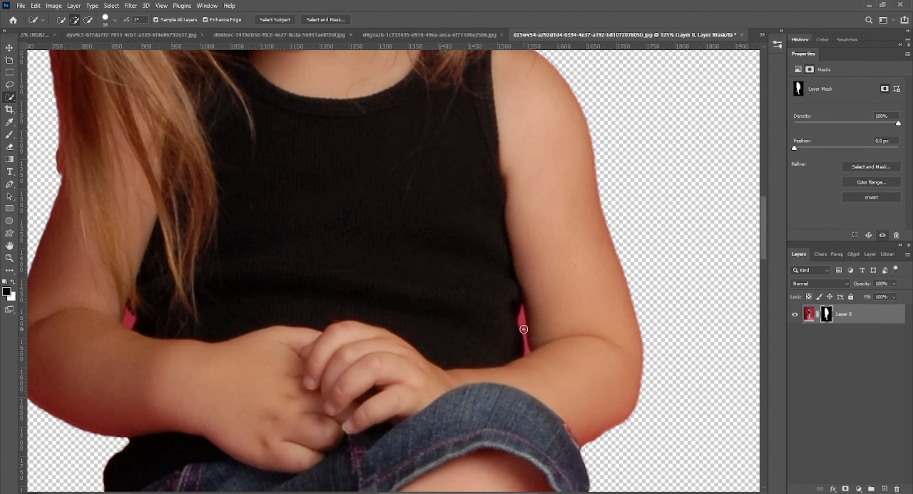
{"action": "left_click_drag", "start_coordinate": [523, 308], "coordinate": [521, 331]}
{"action": "left_click_drag", "start_coordinate": [526, 349], "coordinate": [528, 354]}
{"action": "key", "text": "alt"}
{"action": "left_click", "coordinate": [809, 315]}
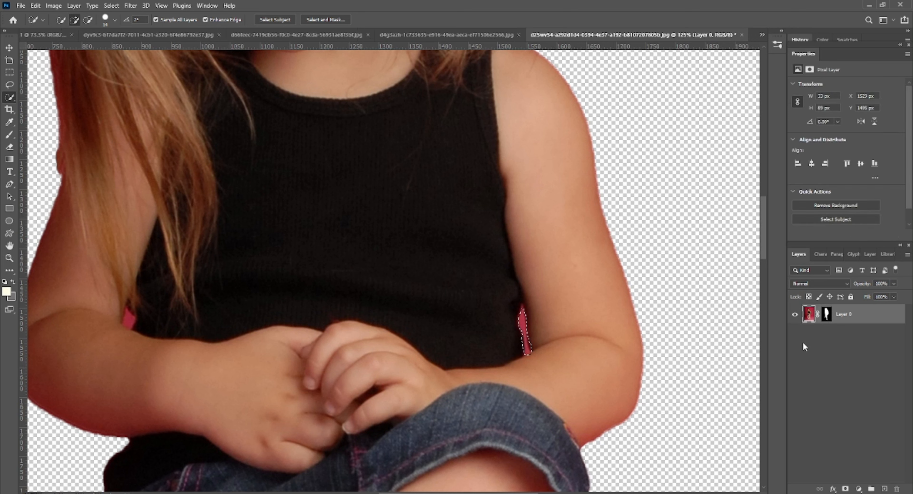
{"action": "left_click", "coordinate": [127, 320]}
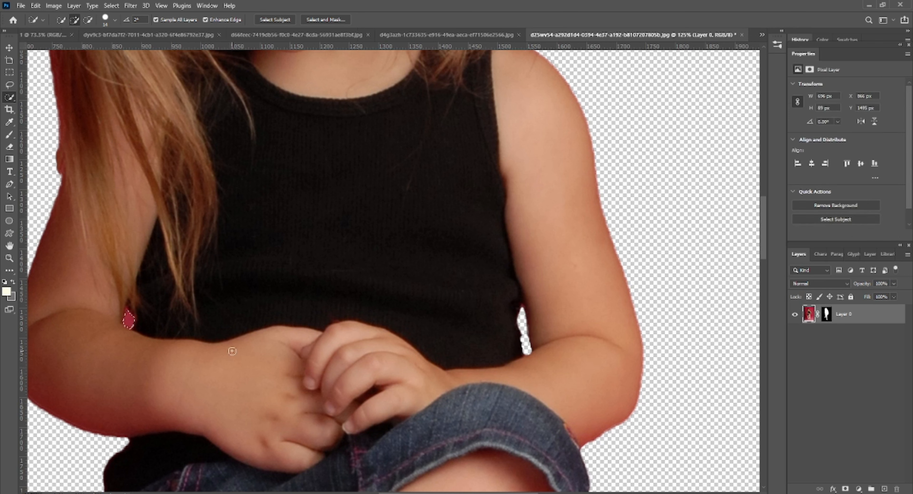
Set the Eraser to a Hard Round tip of about 48 px with 100% hardness and target the image of the girl's layer.
{"action": "scroll", "coordinate": [325, 323], "scroll_direction": "down", "scroll_amount": 6}
{"action": "scroll", "coordinate": [520, 395], "scroll_direction": "up", "scroll_amount": 11}
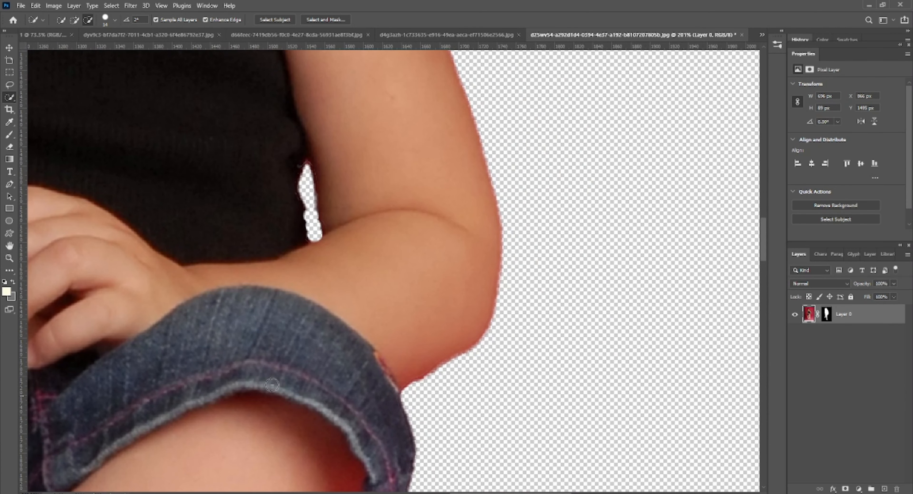
{"action": "left_click", "coordinate": [10, 145]}
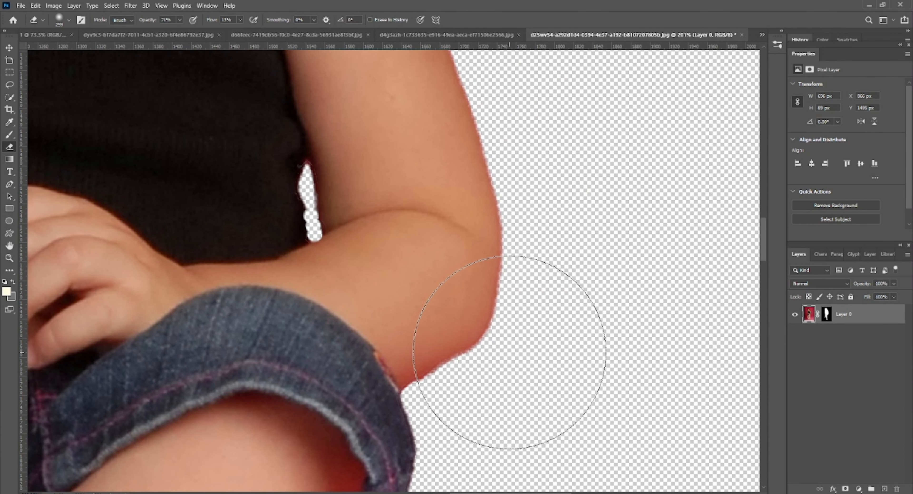
{"action": "right_click", "coordinate": [510, 351]}
{"action": "left_click", "coordinate": [555, 450]}
{"action": "left_click_drag", "start_coordinate": [610, 351], "coordinate": [578, 352]}
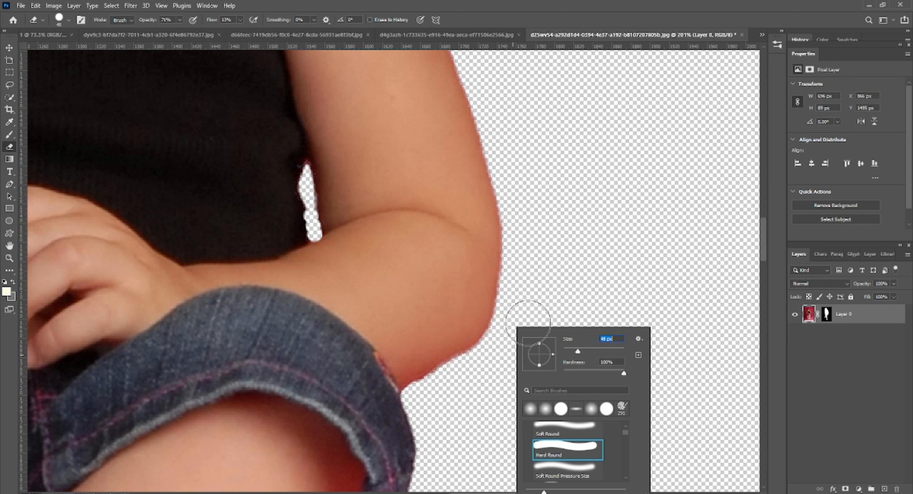
{"action": "left_click", "coordinate": [520, 292]}
{"action": "left_click", "coordinate": [826, 313]}
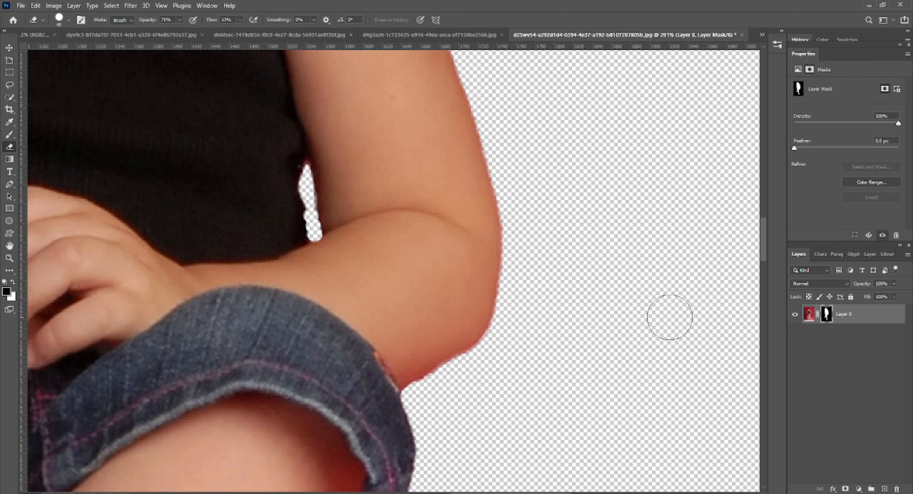
{"action": "left_click", "coordinate": [811, 314]}
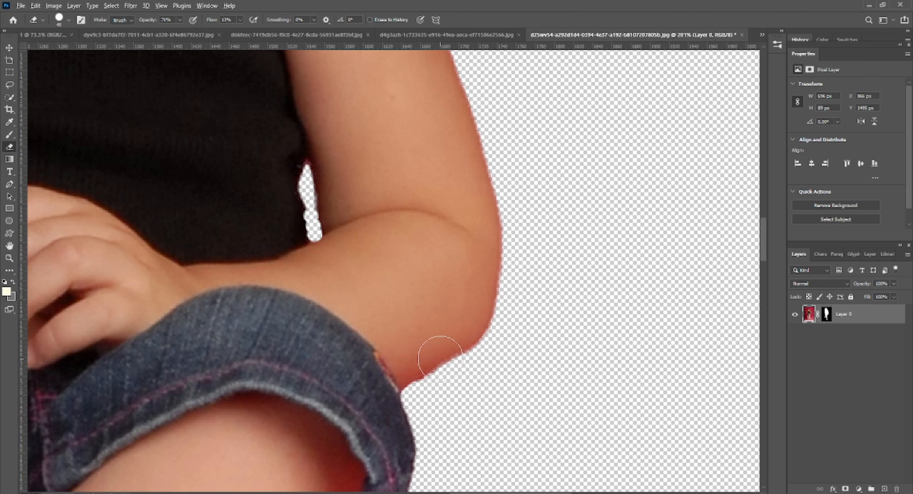
Switch to the Brush tool, pick black as one of the two working colours and swap it to the background colour.
{"action": "scroll", "coordinate": [439, 362], "scroll_direction": "down", "scroll_amount": 4}
{"action": "left_click", "coordinate": [13, 136]}
{"action": "left_click", "coordinate": [13, 281]}
{"action": "left_click", "coordinate": [6, 291]}
{"action": "left_click_drag", "start_coordinate": [670, 234], "coordinate": [657, 254]}
{"action": "left_click", "coordinate": [893, 126]}
{"action": "scroll", "coordinate": [471, 308], "scroll_direction": "up", "scroll_amount": 2}
{"action": "left_click", "coordinate": [826, 314]}
{"action": "key", "text": "x"}
{"action": "scroll", "coordinate": [494, 360], "scroll_direction": "down", "scroll_amount": 7}
{"action": "scroll", "coordinate": [493, 270], "scroll_direction": "up", "scroll_amount": 3}
{"action": "left_click", "coordinate": [808, 318]}
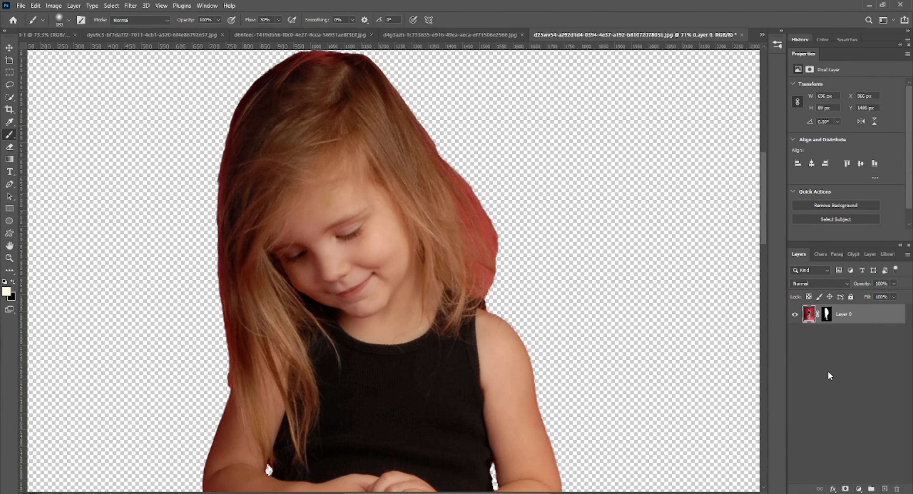
Add an empty layer beneath the girl's layer and set the Brush flow to 100%.
{"action": "left_click", "coordinate": [884, 489]}
{"action": "key", "text": "ctrl+bracketleft"}
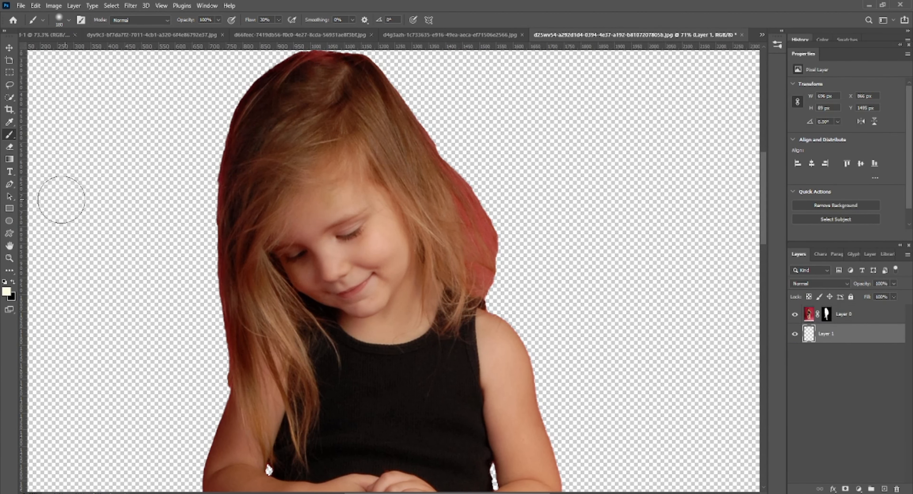
{"action": "left_click", "coordinate": [279, 19]}
{"action": "left_click", "coordinate": [310, 31]}
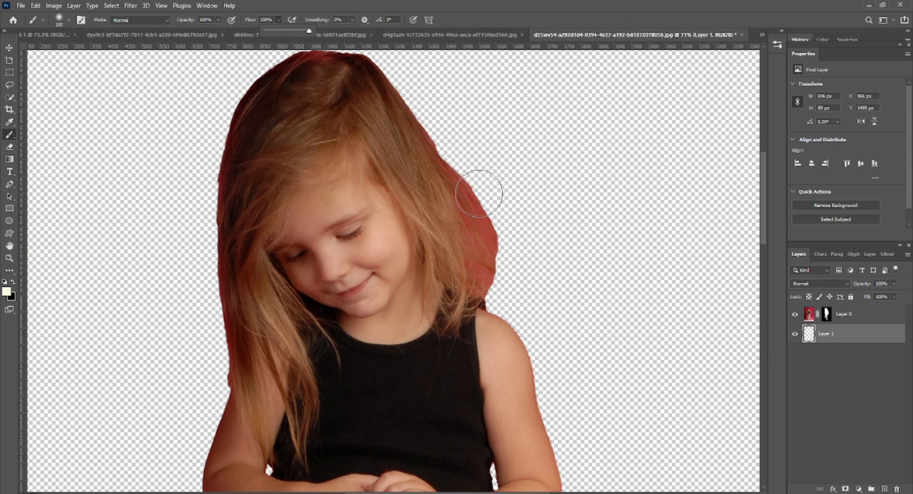
Switch back to the Eraser and activate the layer mask of the girl's layer.
{"action": "left_click", "coordinate": [9, 148]}
{"action": "left_click", "coordinate": [809, 311]}
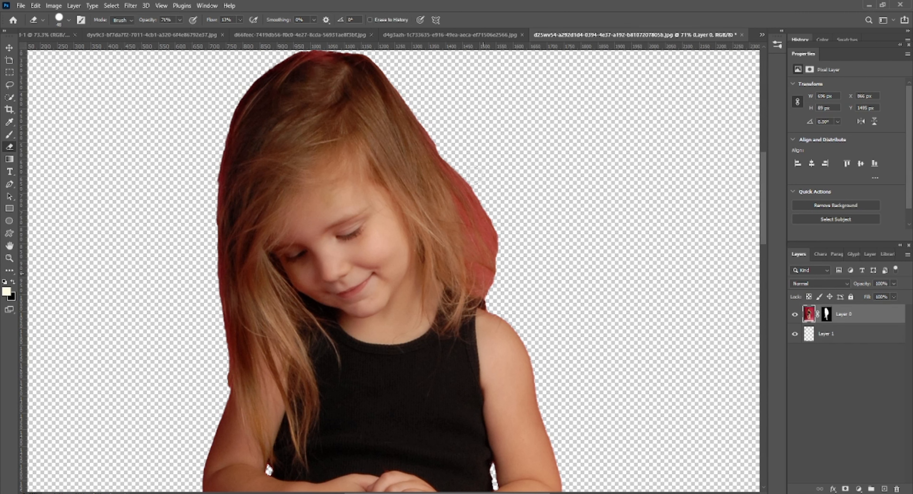
{"action": "left_click", "coordinate": [824, 313]}
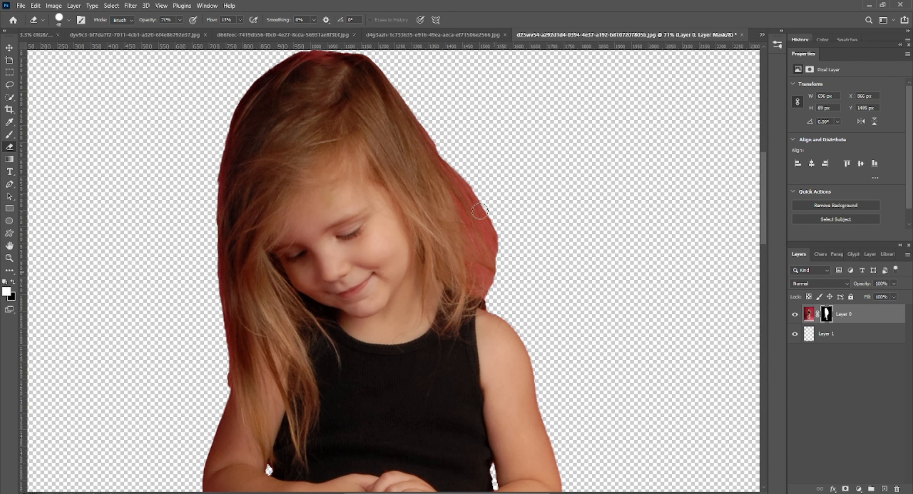
{"action": "scroll", "coordinate": [479, 226], "scroll_direction": "down", "scroll_amount": 5}
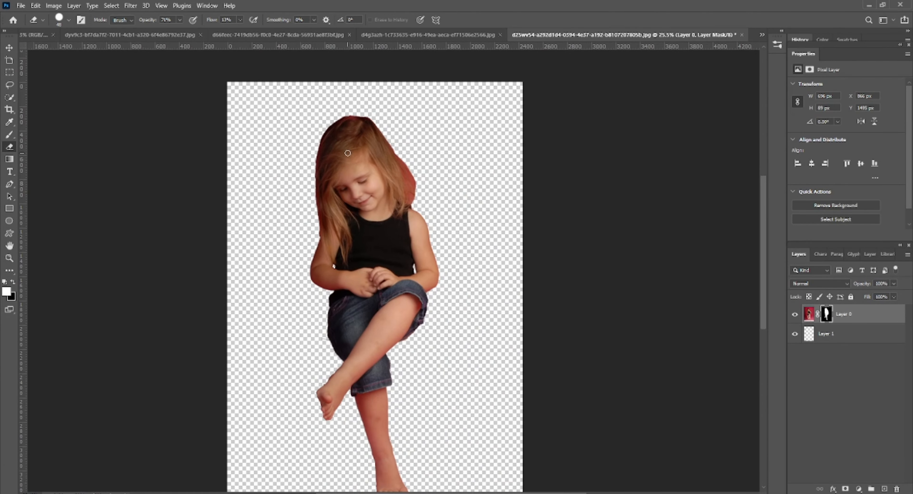
{"action": "scroll", "coordinate": [373, 189], "scroll_direction": "down", "scroll_amount": 1}
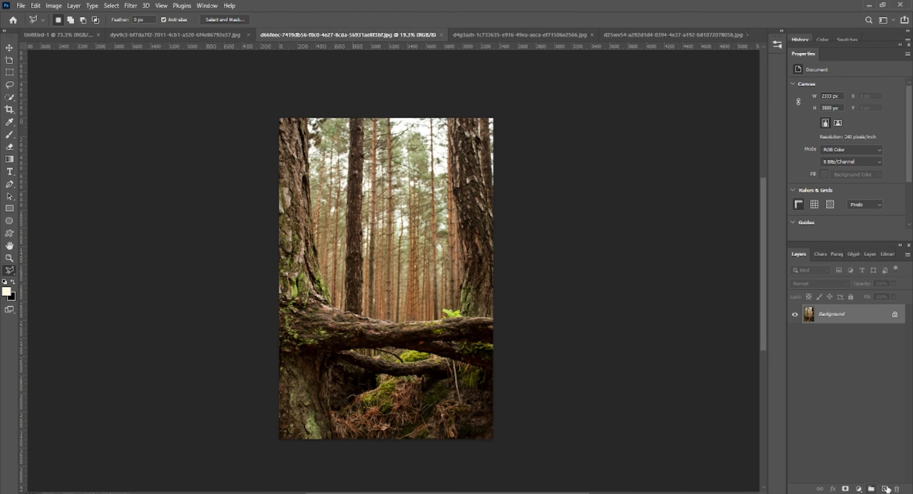
In the forest photo with the horizontal branch, unlock the background as a regular layer and place a new empty layer beneath it.
{"action": "left_click", "coordinate": [885, 488]}
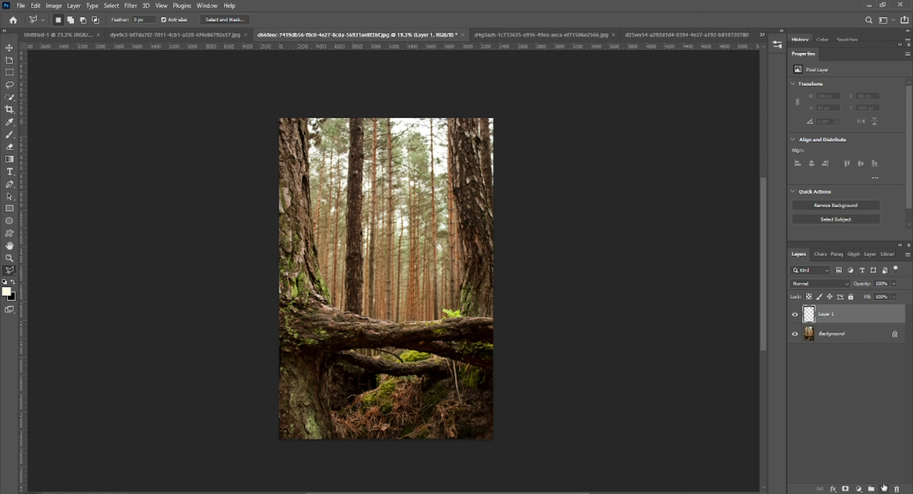
{"action": "double_click", "coordinate": [824, 337]}
{"action": "key", "text": "Return"}
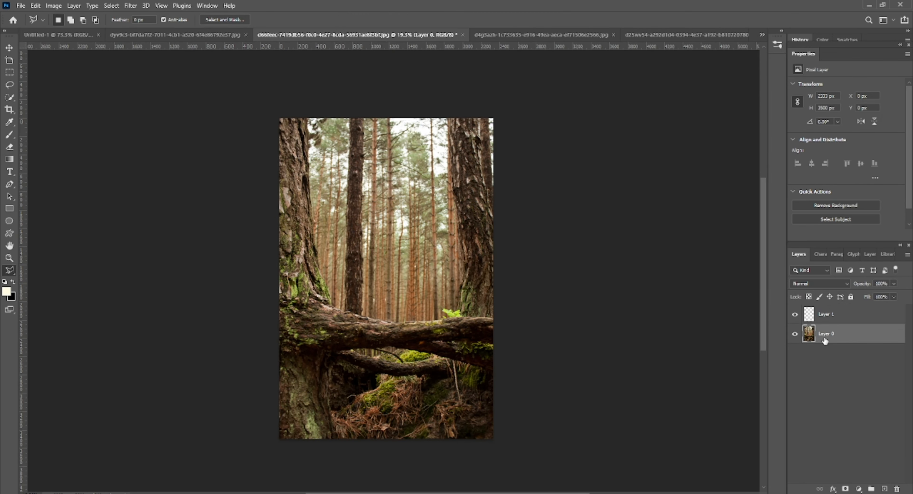
{"action": "left_click_drag", "start_coordinate": [831, 337], "coordinate": [833, 315]}
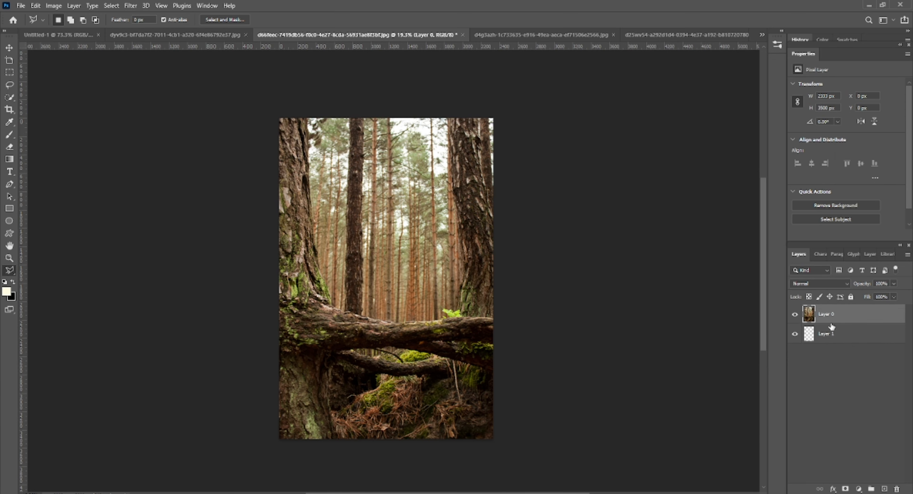
Outline the left tree trunk and its horizontal branches with the Polygonal Lasso tool.
{"action": "scroll", "coordinate": [359, 248], "scroll_direction": "up", "scroll_amount": 3}
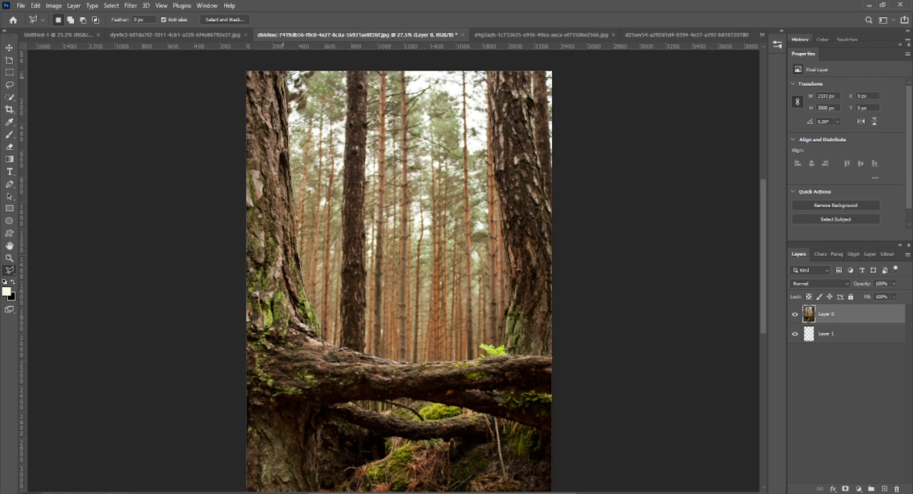
{"action": "scroll", "coordinate": [231, 469], "scroll_direction": "down", "scroll_amount": 2}
{"action": "left_click", "coordinate": [227, 460]}
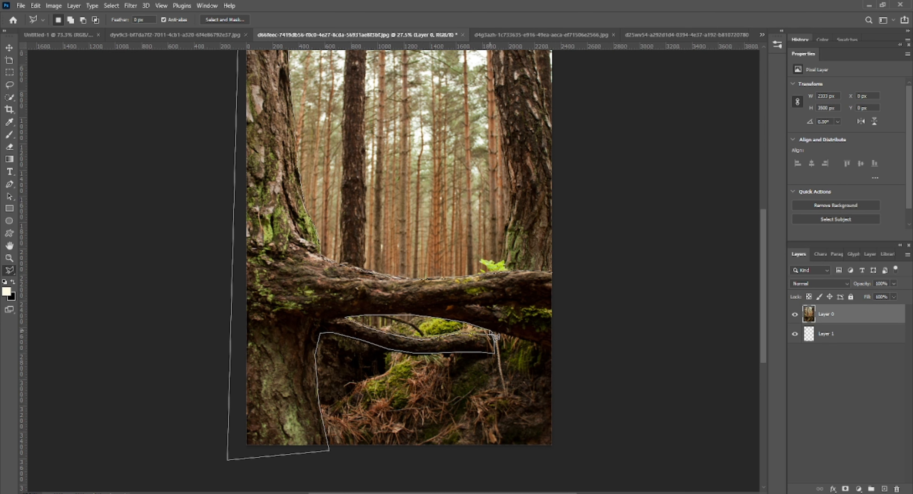
{"action": "left_click", "coordinate": [554, 276]}
{"action": "scroll", "coordinate": [567, 323], "scroll_direction": "down", "scroll_amount": 2}
Bring the tree cut-out into the 1920 x 1080 px composite and scale it to about 84%, with the trunk along the canvas's left edge.
{"action": "key", "text": "v"}
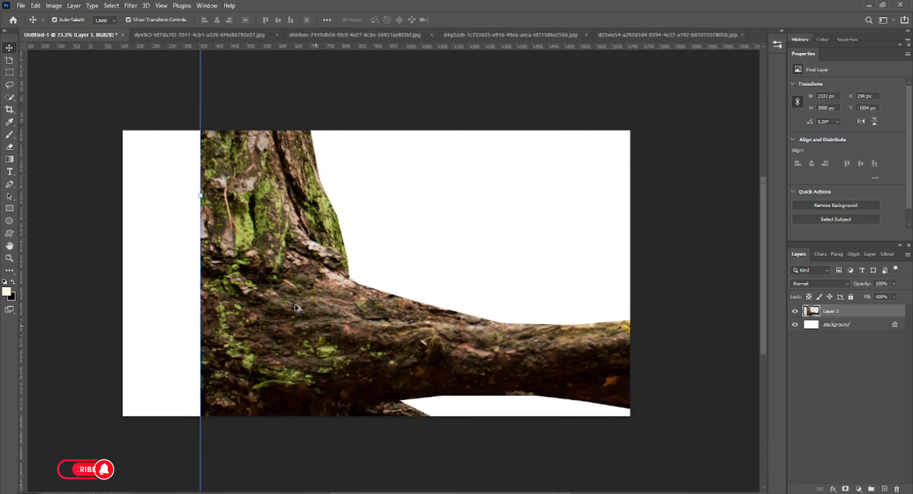
{"action": "scroll", "coordinate": [294, 304], "scroll_direction": "down", "scroll_amount": 2}
{"action": "left_click_drag", "start_coordinate": [654, 230], "coordinate": [444, 240]}
{"action": "left_click_drag", "start_coordinate": [383, 271], "coordinate": [328, 326]}
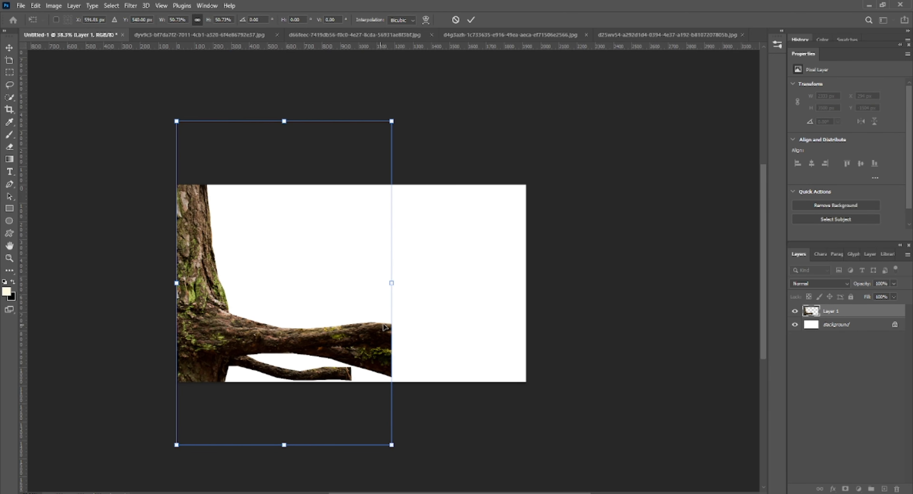
{"action": "left_click_drag", "start_coordinate": [392, 285], "coordinate": [521, 288]}
{"action": "left_click_drag", "start_coordinate": [475, 330], "coordinate": [476, 294]}
{"action": "left_click_drag", "start_coordinate": [521, 244], "coordinate": [532, 244]}
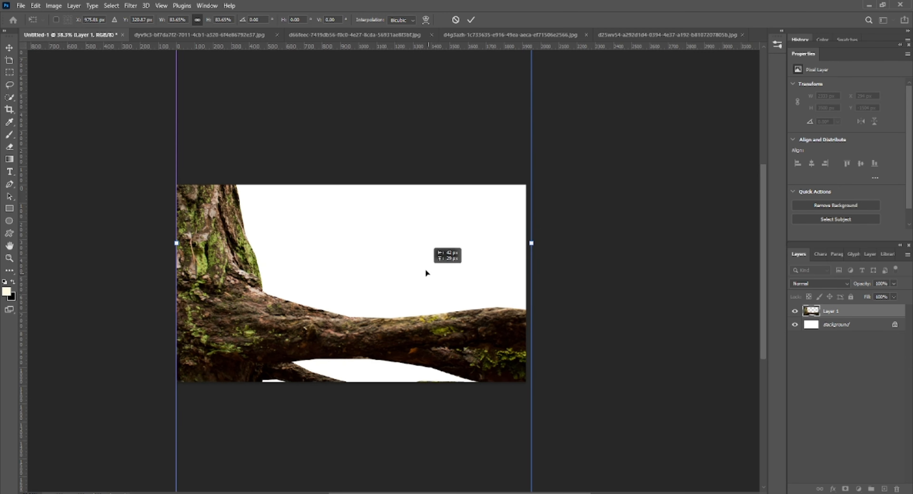
{"action": "mouse_move", "coordinate": [426, 269]}
{"action": "left_mouse_down"}
{"action": "mouse_move", "coordinate": [429, 249]}
{"action": "mouse_move", "coordinate": [431, 267]}
{"action": "left_mouse_up"}
{"action": "key", "text": "Return"}
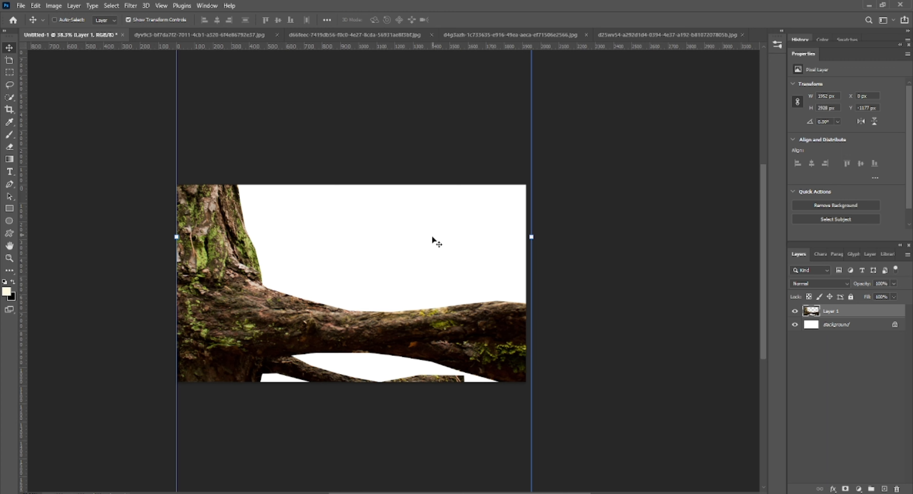
Warp the tree layer to stretch its right part slightly and lift the thick branch's upper edge.
{"action": "key", "text": "ctrl+t"}
{"action": "left_click", "coordinate": [426, 20]}
{"action": "left_click_drag", "start_coordinate": [380, 384], "coordinate": [439, 377]}
{"action": "left_click_drag", "start_coordinate": [411, 329], "coordinate": [376, 314]}
{"action": "key", "text": "Return"}
Start Puppet Warp on the tree layer, pin the trunk and branches, and bend the thin lower branch's tip downward.
{"action": "left_click", "coordinate": [21, 5]}
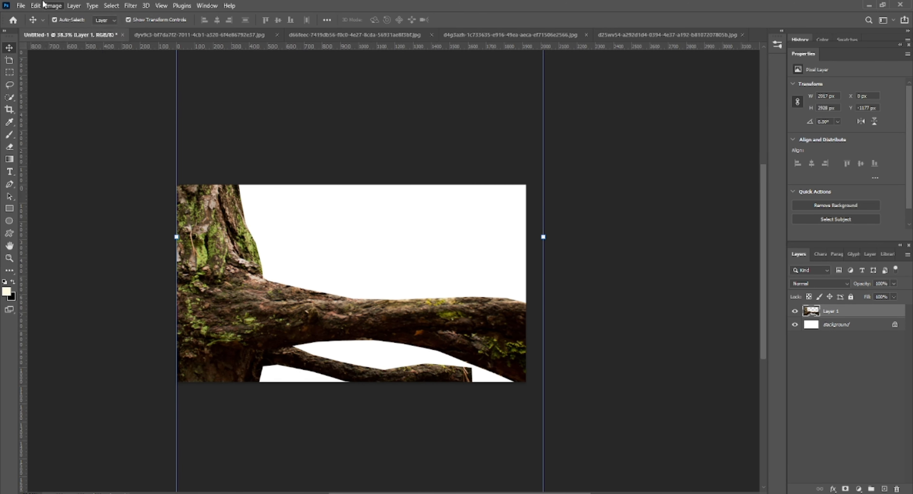
{"action": "left_click", "coordinate": [35, 5]}
{"action": "left_click", "coordinate": [57, 196]}
{"action": "left_click", "coordinate": [219, 205]}
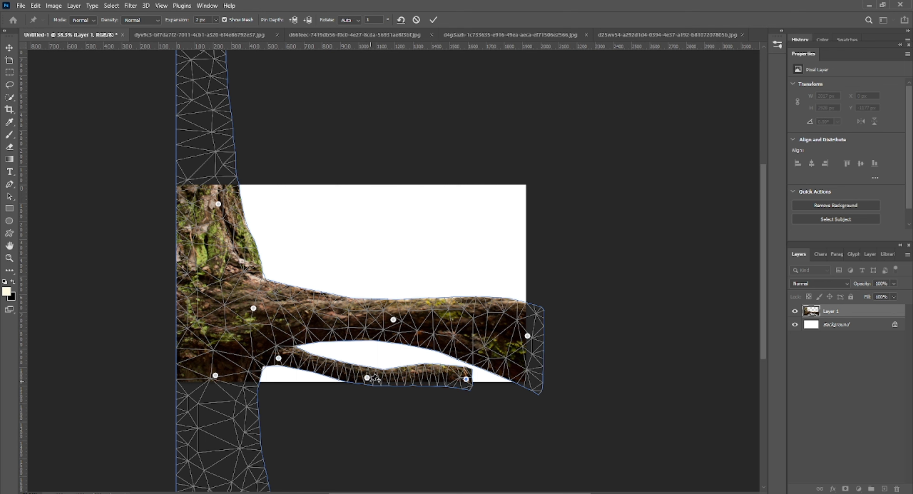
{"action": "left_click_drag", "start_coordinate": [367, 377], "coordinate": [368, 367]}
{"action": "left_click_drag", "start_coordinate": [466, 379], "coordinate": [472, 390]}
{"action": "left_click_drag", "start_coordinate": [369, 368], "coordinate": [372, 363]}
Reshape the thick branch with the puppet pins so it dips in the middle and rises at its right end.
{"action": "left_click_drag", "start_coordinate": [393, 319], "coordinate": [391, 325]}
{"action": "left_click_drag", "start_coordinate": [528, 336], "coordinate": [520, 317]}
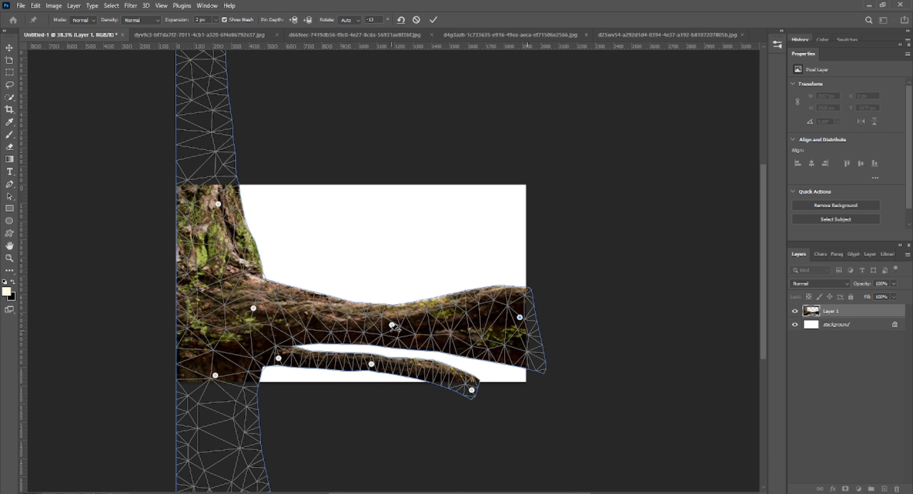
{"action": "left_click_drag", "start_coordinate": [392, 325], "coordinate": [394, 325]}
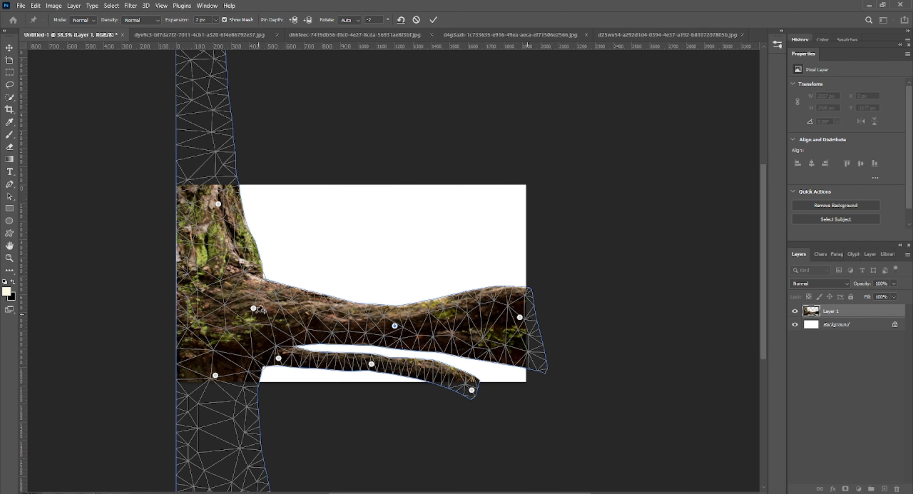
{"action": "left_click_drag", "start_coordinate": [254, 308], "coordinate": [251, 314]}
Bend the upper trunk to the right with puppet pins, keep its left side covering the canvas corner, and apply the warp.
{"action": "left_click_drag", "start_coordinate": [219, 204], "coordinate": [206, 206]}
{"action": "left_click", "coordinate": [227, 123]}
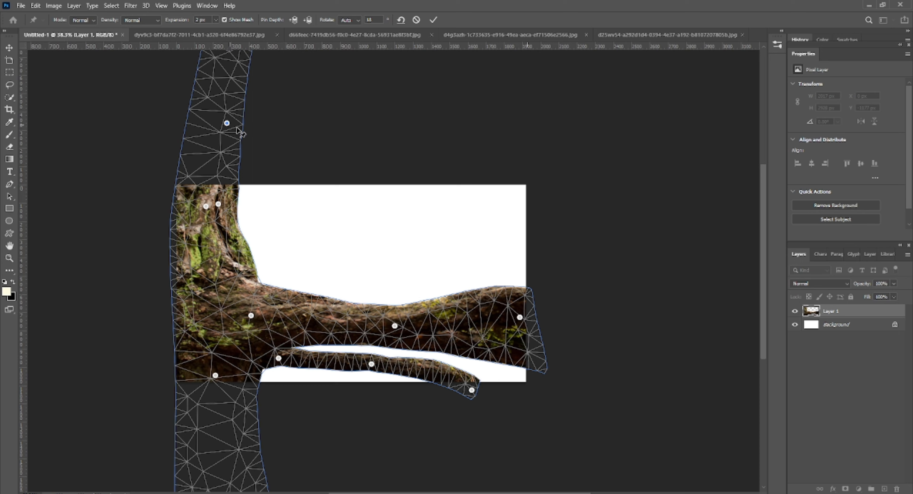
{"action": "mouse_move", "coordinate": [237, 128]}
{"action": "left_mouse_down"}
{"action": "mouse_move", "coordinate": [250, 133]}
{"action": "mouse_move", "coordinate": [226, 149]}
{"action": "mouse_move", "coordinate": [215, 227]}
{"action": "mouse_move", "coordinate": [205, 231]}
{"action": "mouse_move", "coordinate": [248, 116]}
{"action": "left_mouse_up"}
{"action": "key", "text": "ctrl+z"}
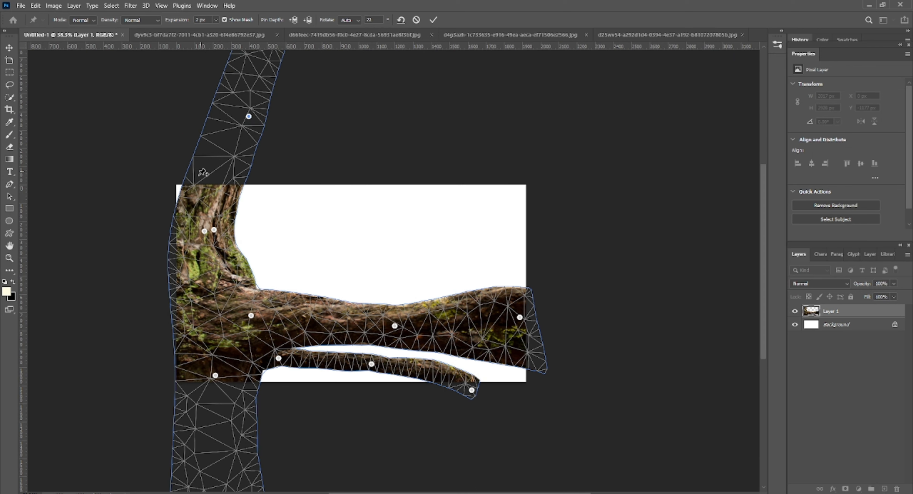
{"action": "left_click_drag", "start_coordinate": [182, 196], "coordinate": [176, 186]}
{"action": "key", "text": "Return"}
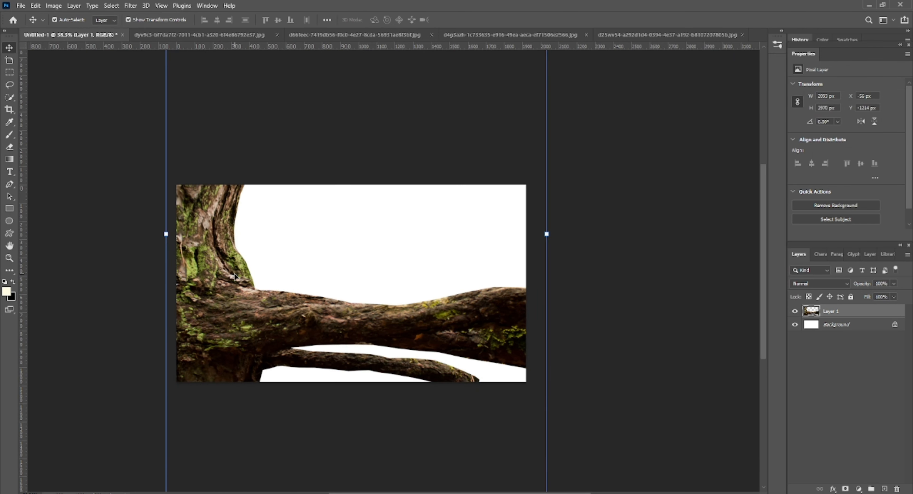
Add an empty layer above the tree layer.
{"action": "scroll", "coordinate": [278, 316], "scroll_direction": "up", "scroll_amount": 1}
{"action": "left_click", "coordinate": [612, 303]}
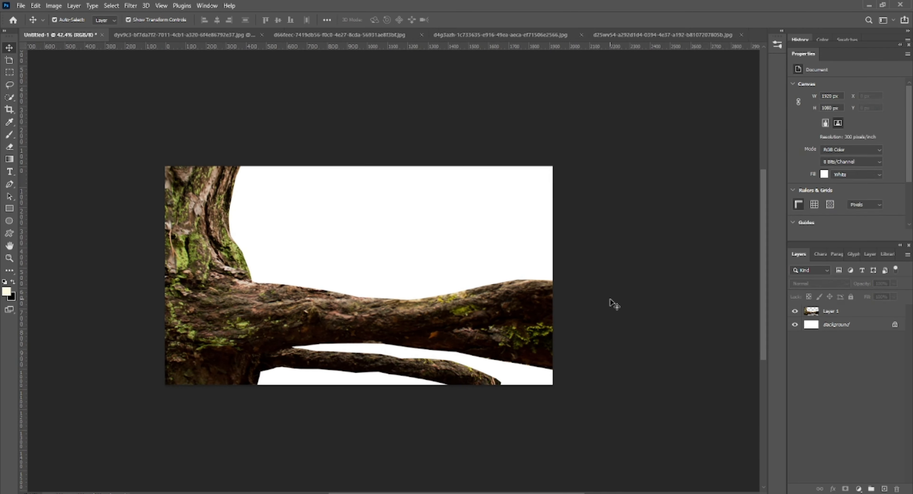
{"action": "scroll", "coordinate": [504, 313], "scroll_direction": "down", "scroll_amount": 1}
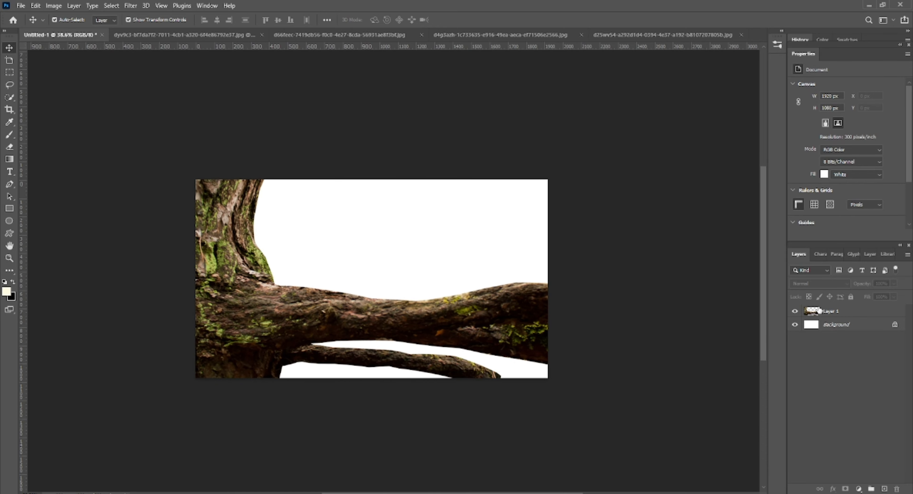
{"action": "left_click", "coordinate": [832, 311]}
{"action": "left_click", "coordinate": [884, 489]}
Bring the misty forest photo with the sunlit grassy path into the composite as a new layer.
{"action": "left_click", "coordinate": [333, 35]}
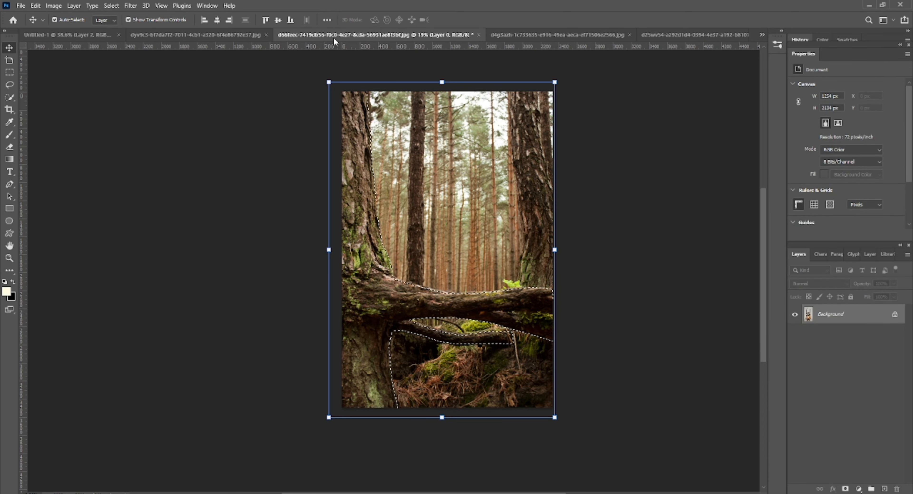
{"action": "left_click", "coordinate": [514, 34]}
{"action": "left_click", "coordinate": [10, 73]}
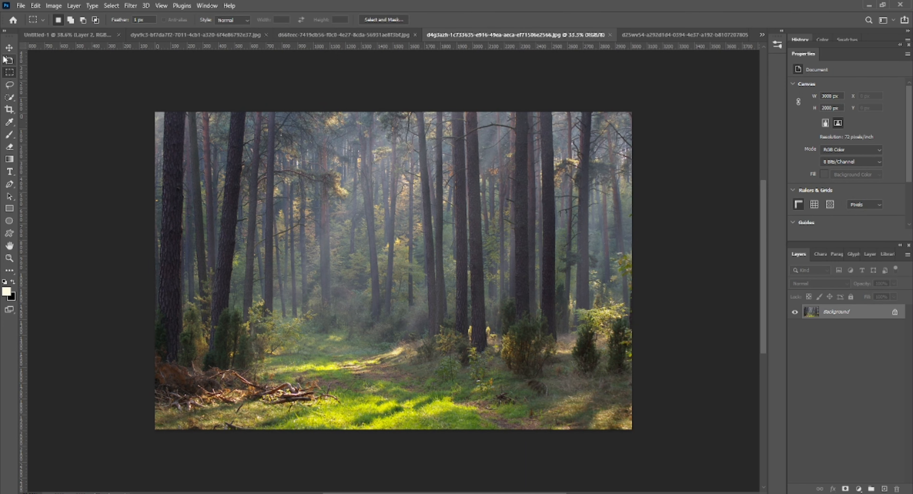
{"action": "left_click", "coordinate": [9, 48]}
{"action": "left_click_drag", "start_coordinate": [317, 171], "coordinate": [209, 171]}
{"action": "left_click", "coordinate": [451, 211]}
{"action": "left_click_drag", "start_coordinate": [76, 38], "coordinate": [416, 247]}
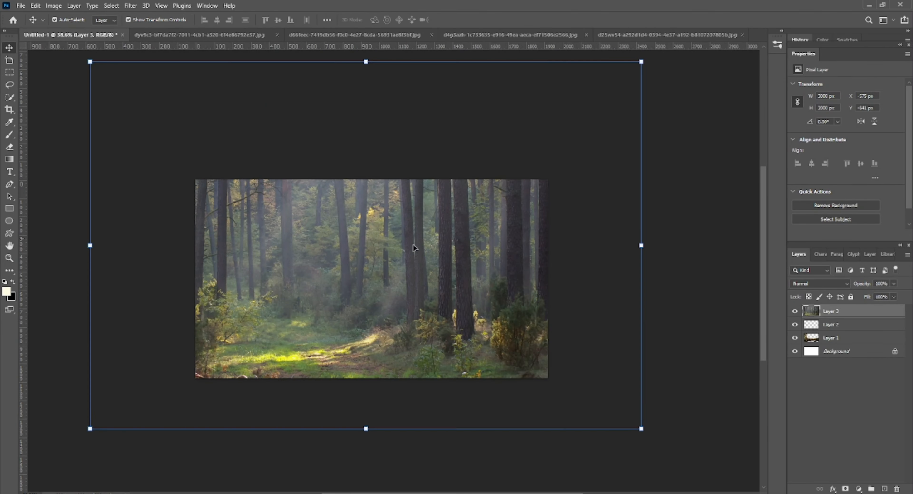
Place the misty forest layer directly beneath the tree layer and start resizing and repositioning it behind the trunk and branches.
{"action": "key", "text": "ctrl+bracketleft"}
{"action": "key", "text": "ctrl+bracketleft"}
{"action": "left_click_drag", "start_coordinate": [641, 245], "coordinate": [503, 236]}
{"action": "left_click_drag", "start_coordinate": [378, 146], "coordinate": [378, 56]}
{"action": "left_click_drag", "start_coordinate": [374, 156], "coordinate": [377, 231]}
{"action": "left_click_drag", "start_coordinate": [377, 118], "coordinate": [388, 11]}
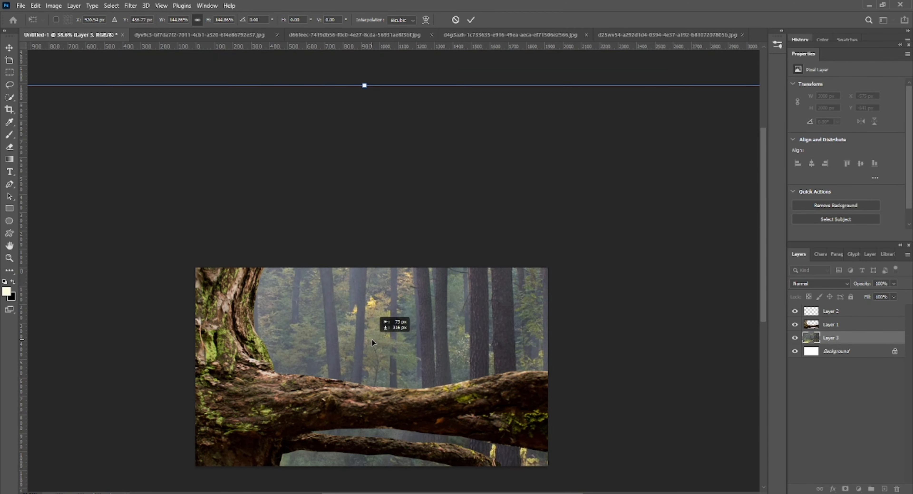
Scale the forest background to about 2692 x 1790 px and position it so the grass shows beneath the lower branch.
{"action": "scroll", "coordinate": [372, 339], "scroll_direction": "down", "scroll_amount": 2}
{"action": "left_click_drag", "start_coordinate": [666, 328], "coordinate": [557, 328]}
{"action": "left_click_drag", "start_coordinate": [430, 327], "coordinate": [565, 310]}
{"action": "left_click_drag", "start_coordinate": [700, 308], "coordinate": [507, 311]}
{"action": "left_click_drag", "start_coordinate": [526, 313], "coordinate": [481, 301]}
{"action": "key", "text": "Return"}
{"action": "scroll", "coordinate": [489, 390], "scroll_direction": "up", "scroll_amount": 2}
{"action": "scroll", "coordinate": [487, 391], "scroll_direction": "up", "scroll_amount": 2}
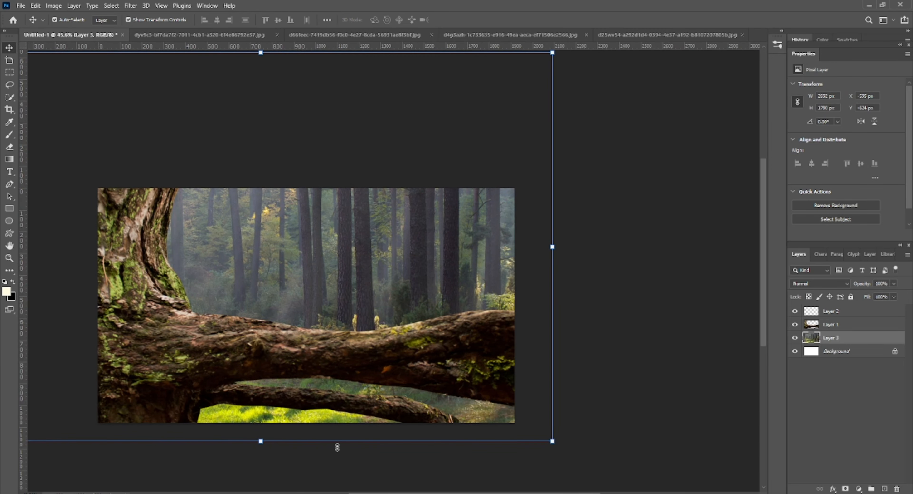
{"action": "left_click_drag", "start_coordinate": [666, 364], "coordinate": [723, 350]}
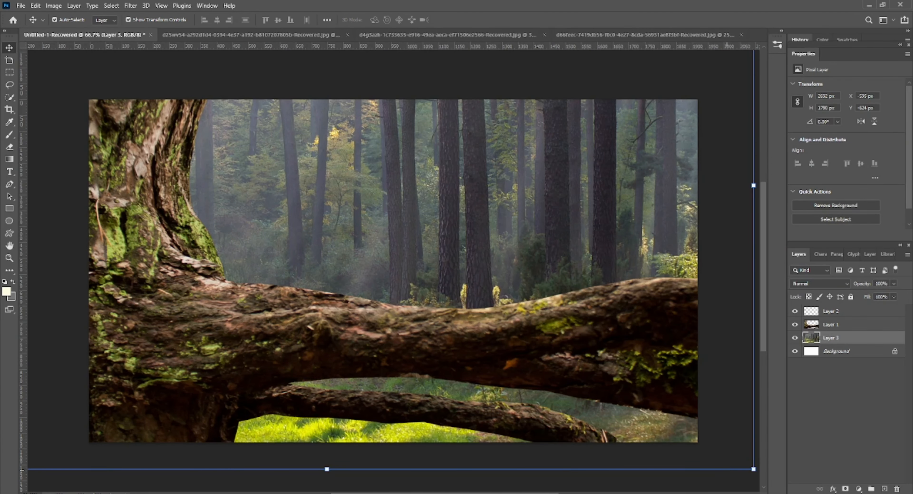
Add a Levels adjustment above the forest layer and darken it with output levels 26 and 88.
{"action": "left_click", "coordinate": [859, 489]}
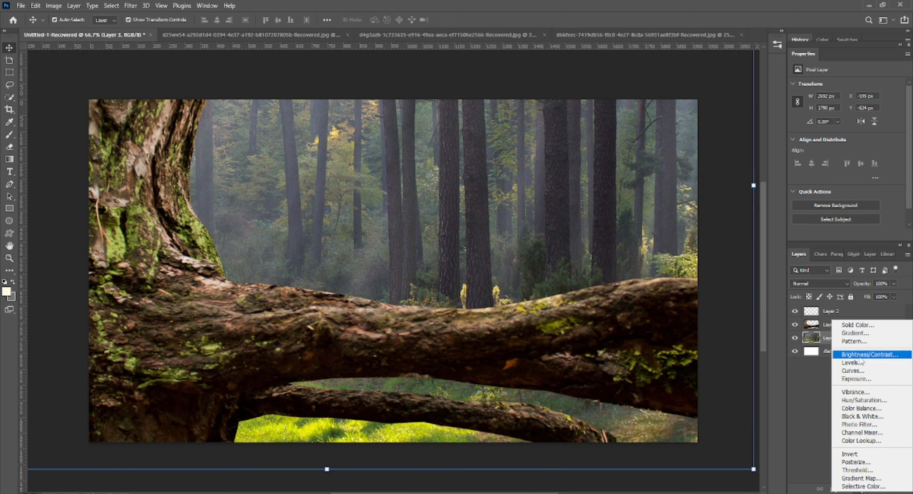
{"action": "left_click", "coordinate": [862, 361]}
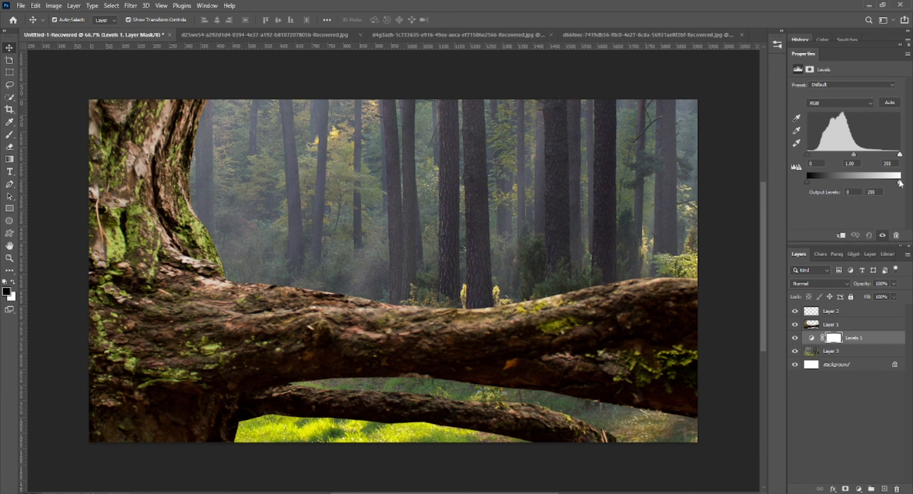
{"action": "left_click_drag", "start_coordinate": [899, 182], "coordinate": [847, 180]}
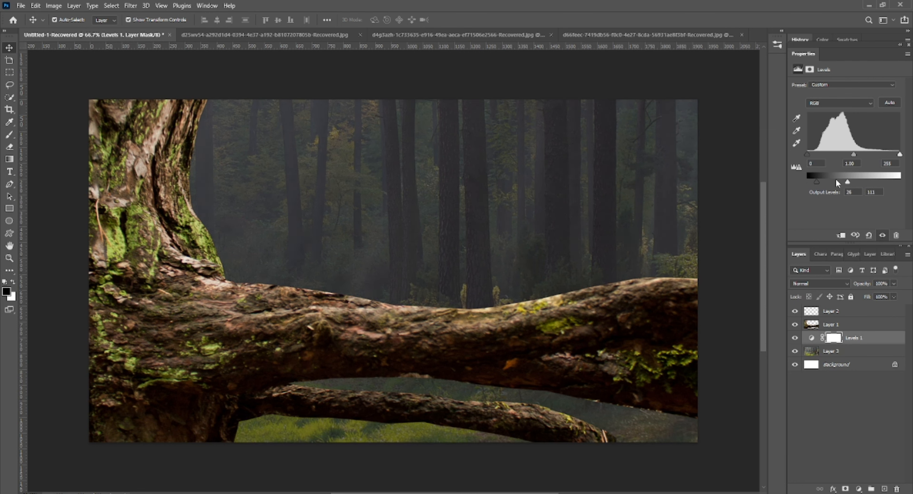
{"action": "left_click_drag", "start_coordinate": [842, 180], "coordinate": [839, 181]}
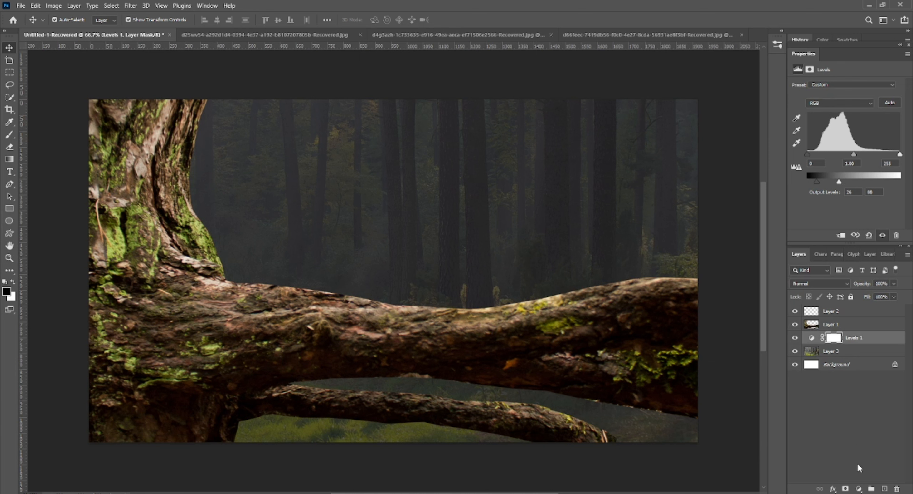
Add a Color Balance adjustment above the forest's Levels with midtones at red +13, green +4 and blue +6.
{"action": "left_click", "coordinate": [859, 489]}
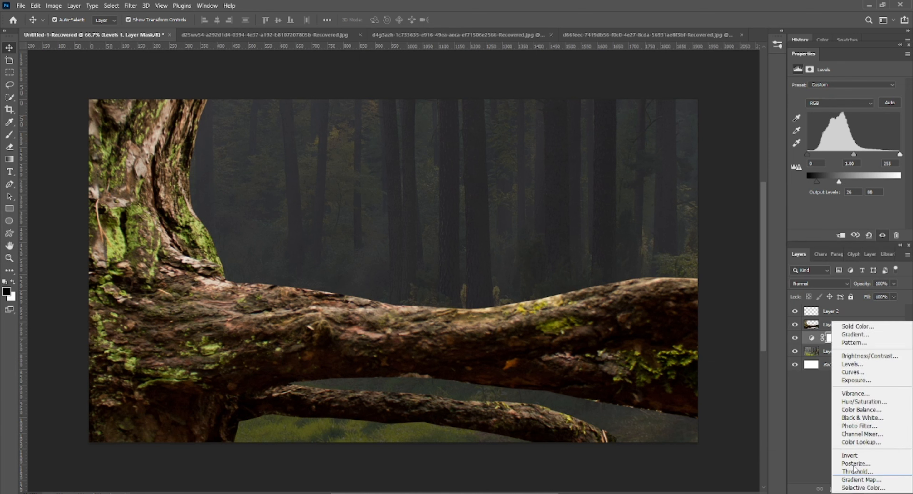
{"action": "left_click", "coordinate": [862, 412]}
{"action": "mouse_move", "coordinate": [835, 108]}
{"action": "left_mouse_down"}
{"action": "mouse_move", "coordinate": [819, 106]}
{"action": "mouse_move", "coordinate": [843, 110]}
{"action": "mouse_move", "coordinate": [828, 112]}
{"action": "mouse_move", "coordinate": [838, 120]}
{"action": "left_mouse_up"}
{"action": "left_click_drag", "start_coordinate": [834, 138], "coordinate": [837, 137]}
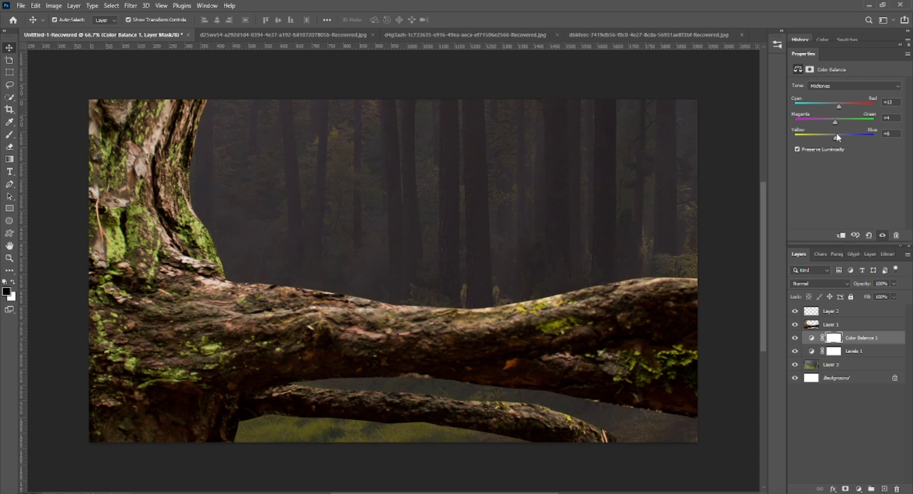
In the forest's Color Balance, set the shadows to red +4 and blue -10, and shift the highlights toward red.
{"action": "left_click", "coordinate": [848, 85]}
{"action": "left_click", "coordinate": [836, 90]}
{"action": "left_click_drag", "start_coordinate": [836, 105], "coordinate": [828, 135]}
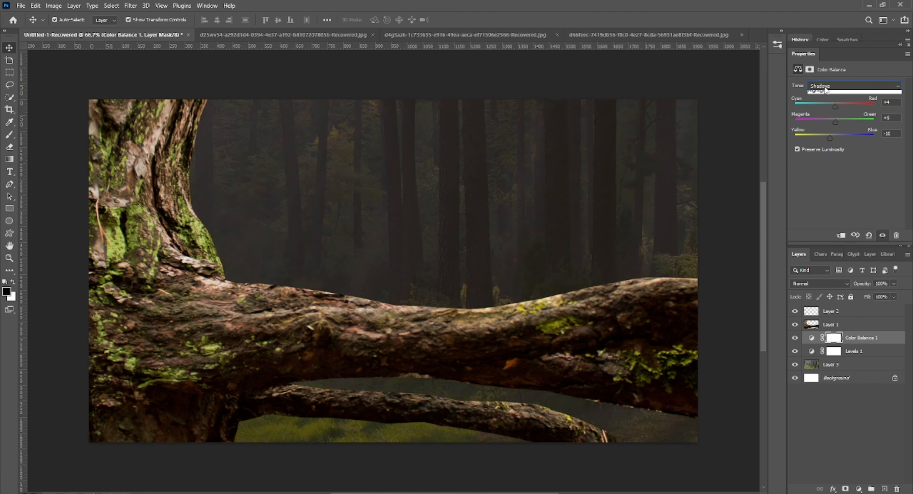
{"action": "left_click", "coordinate": [824, 90]}
{"action": "left_click", "coordinate": [831, 105]}
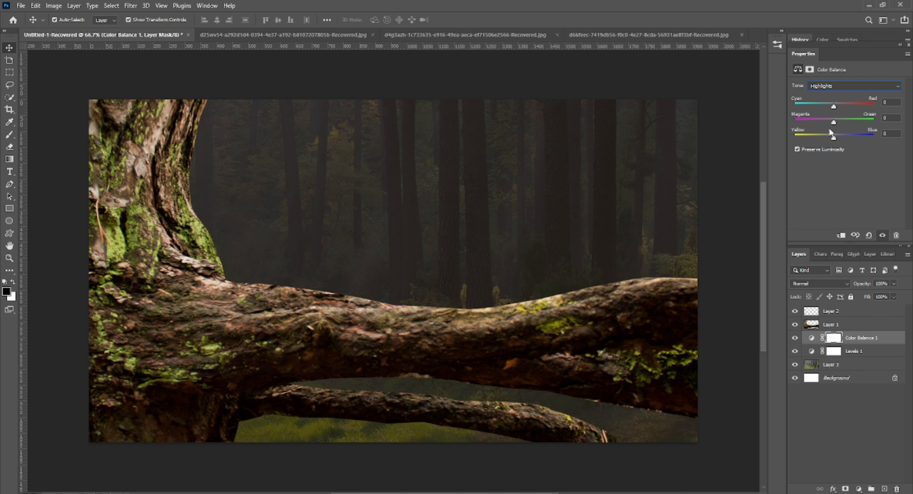
{"action": "left_click_drag", "start_coordinate": [833, 105], "coordinate": [837, 106]}
{"action": "left_click_drag", "start_coordinate": [829, 141], "coordinate": [828, 143]}
Lower the forest Levels adjustment's white output level to 67.
{"action": "left_click", "coordinate": [833, 351]}
{"action": "left_click", "coordinate": [798, 69]}
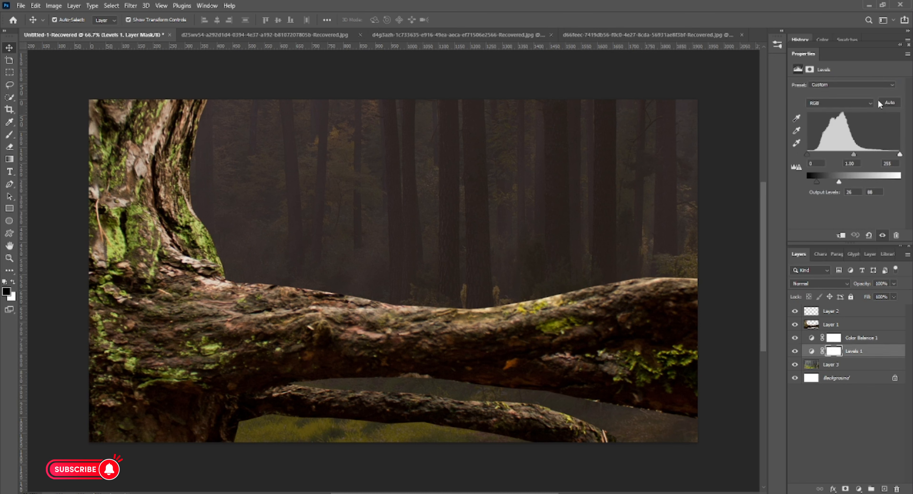
{"action": "left_click_drag", "start_coordinate": [837, 183], "coordinate": [835, 182]}
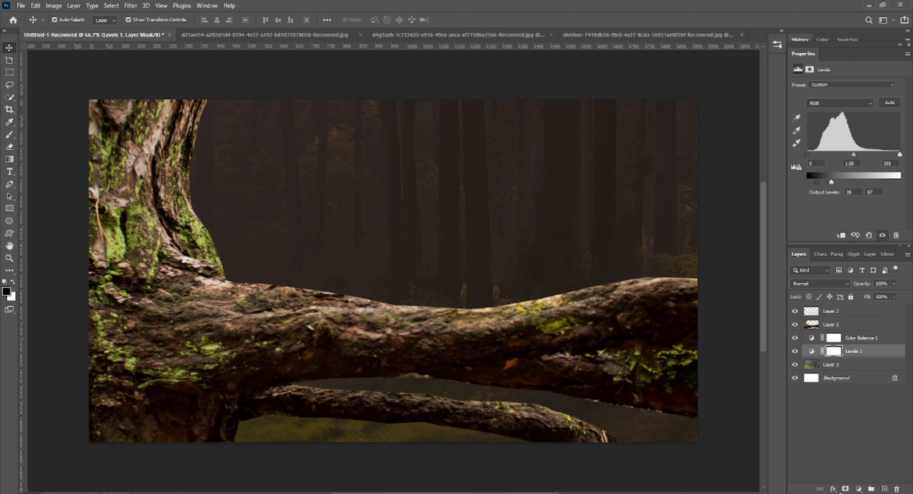
Group the forest photo layer with its Levels and Color Balance adjustments.
{"action": "left_click", "coordinate": [447, 317]}
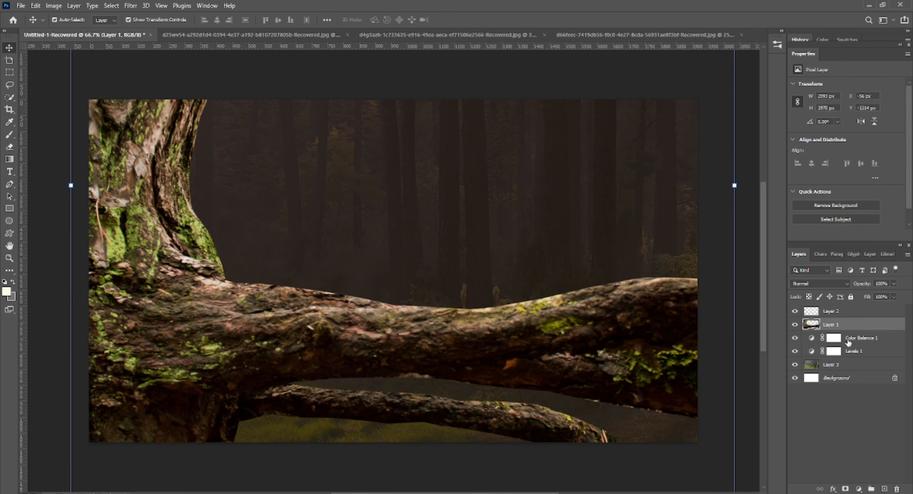
{"action": "left_click", "coordinate": [860, 337]}
{"action": "left_click", "coordinate": [862, 351], "text": "shift"}
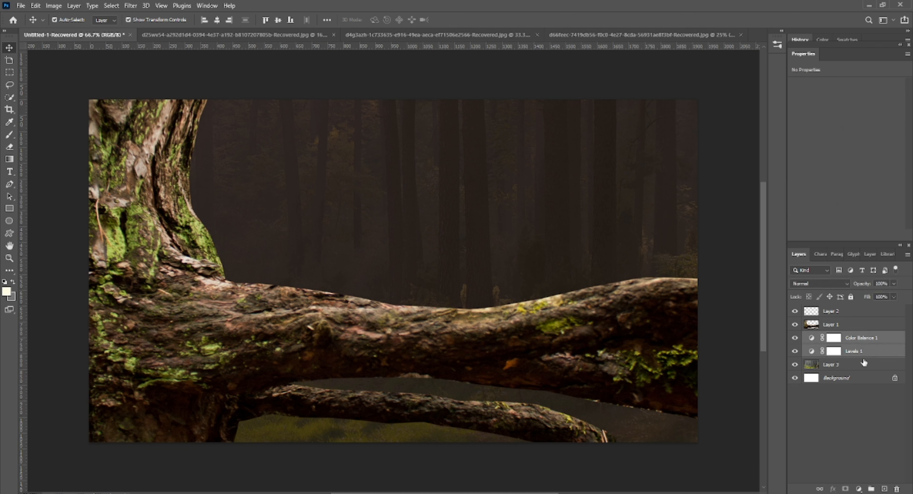
{"action": "left_click", "coordinate": [862, 361], "text": "shift"}
{"action": "left_click", "coordinate": [870, 488]}
Add a Levels adjustment clipped to the tree layer and reduce its white output level to 78.
{"action": "left_click", "coordinate": [534, 333]}
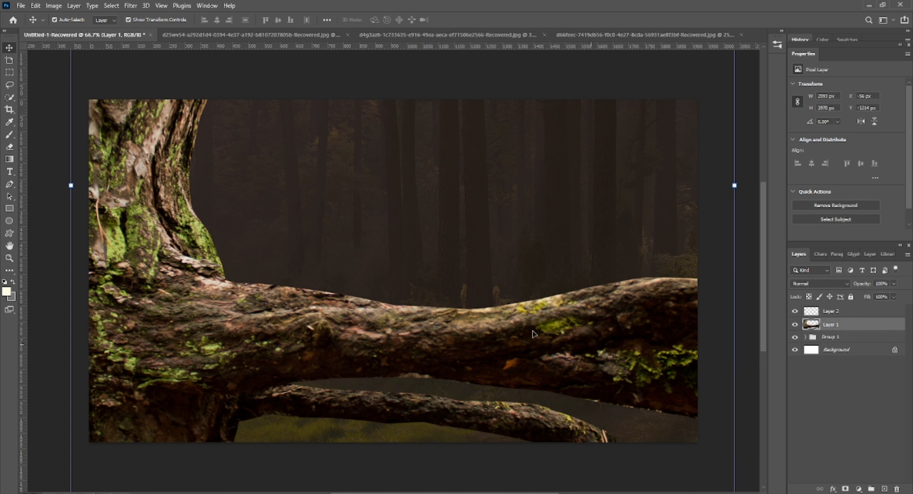
{"action": "left_click", "coordinate": [859, 488]}
{"action": "left_click", "coordinate": [860, 356]}
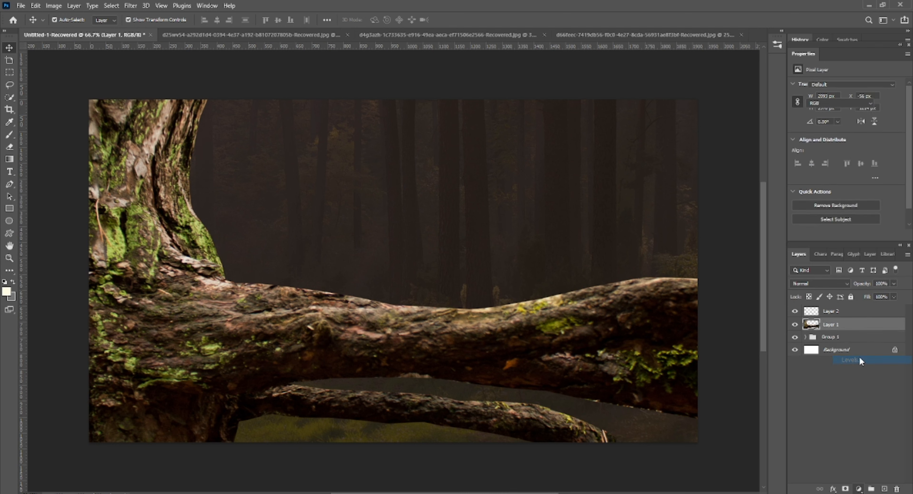
{"action": "left_click", "coordinate": [841, 235]}
{"action": "left_click_drag", "start_coordinate": [899, 182], "coordinate": [834, 182]}
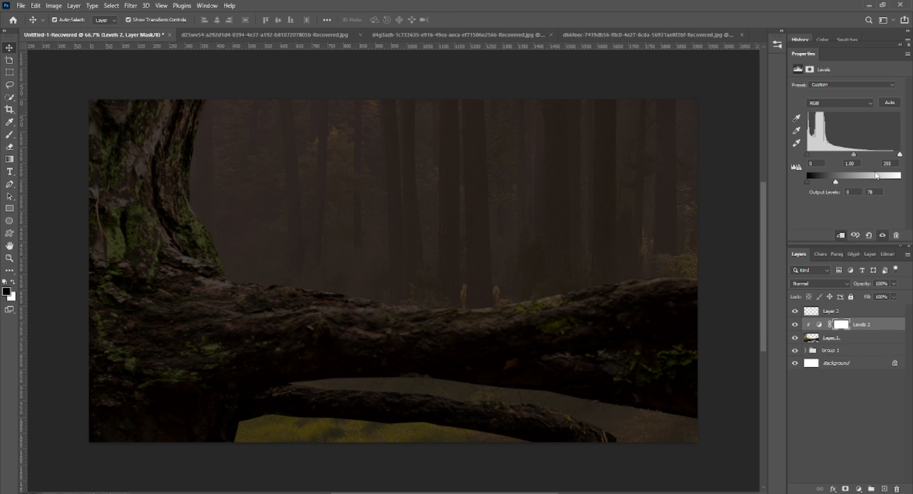
Add a Color Balance adjustment clipped to the tree layer and set its shadows to green -8 and blue -51, with a slight red boost.
{"action": "left_click", "coordinate": [859, 489]}
{"action": "left_click", "coordinate": [867, 404]}
{"action": "left_click_drag", "start_coordinate": [833, 105], "coordinate": [828, 123]}
{"action": "left_click", "coordinate": [795, 337]}
{"action": "key", "text": "ctrl+alt+g"}
{"action": "left_click", "coordinate": [843, 88]}
{"action": "left_click", "coordinate": [844, 80]}
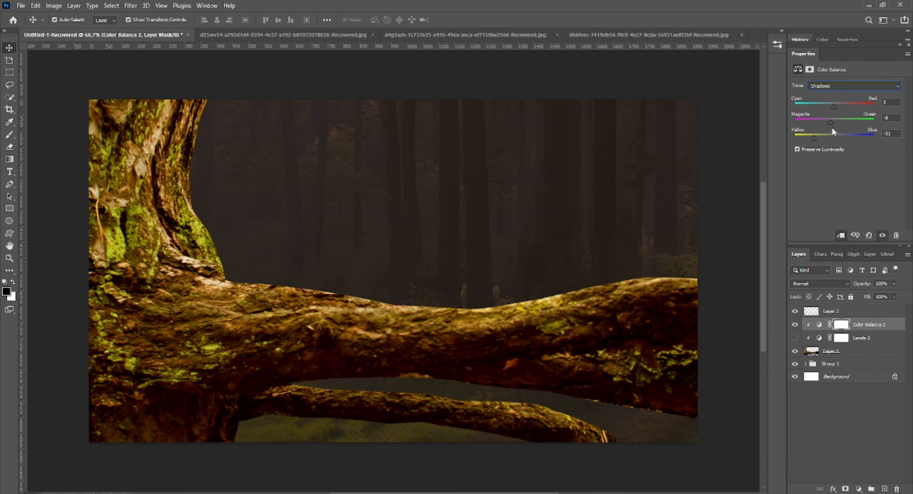
{"action": "left_click", "coordinate": [795, 337]}
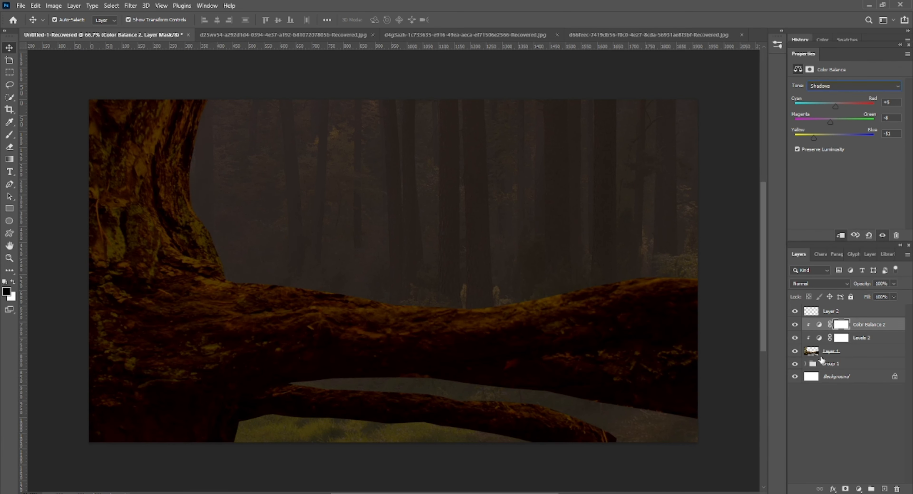
Bring the cut-out girl into the forest composite and scale her to about 32.7% over the branch.
{"action": "left_click", "coordinate": [842, 439]}
{"action": "left_click", "coordinate": [234, 35]}
{"action": "left_click_drag", "start_coordinate": [392, 273], "coordinate": [334, 273]}
{"action": "left_click_drag", "start_coordinate": [726, 298], "coordinate": [206, 276]}
{"action": "left_click_drag", "start_coordinate": [148, 275], "coordinate": [515, 280]}
{"action": "scroll", "coordinate": [515, 280], "scroll_direction": "down", "scroll_amount": 2}
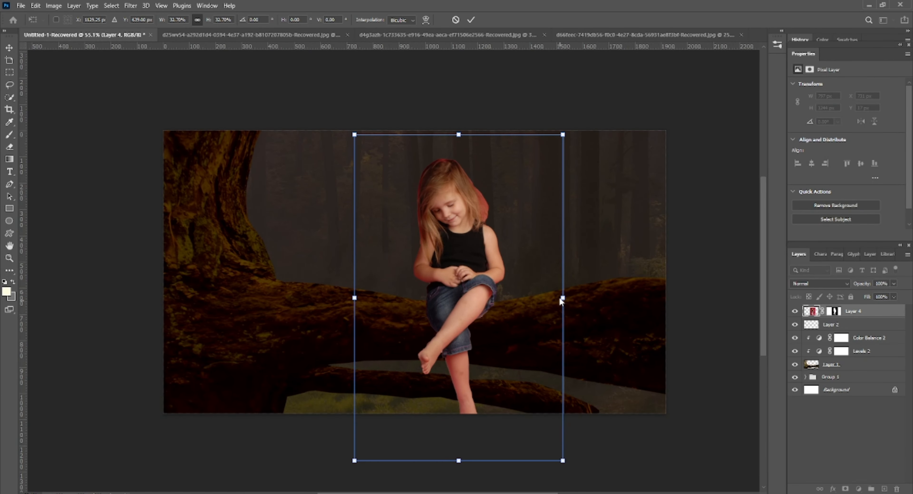
Refine the girl's size and position over the branch until both feet show within the canvas.
{"action": "left_click_drag", "start_coordinate": [563, 298], "coordinate": [582, 298]}
{"action": "left_click_drag", "start_coordinate": [484, 303], "coordinate": [485, 295]}
{"action": "left_click_drag", "start_coordinate": [582, 112], "coordinate": [565, 138]}
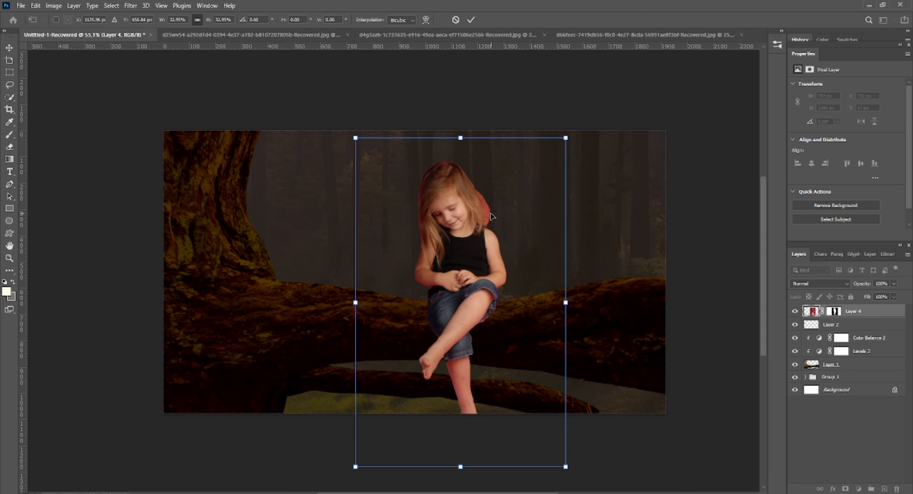
{"action": "left_click_drag", "start_coordinate": [492, 216], "coordinate": [500, 213]}
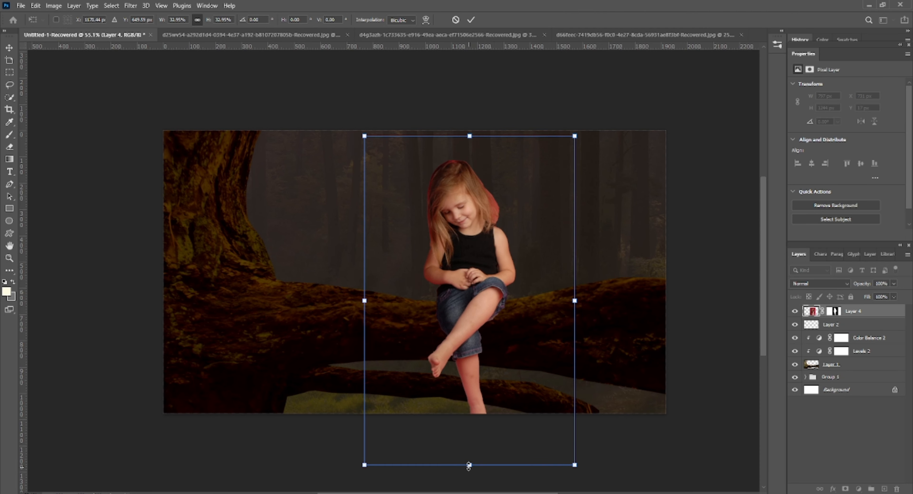
{"action": "left_click_drag", "start_coordinate": [469, 466], "coordinate": [470, 434]}
{"action": "left_click_drag", "start_coordinate": [475, 316], "coordinate": [474, 324]}
{"action": "key", "text": "Return"}
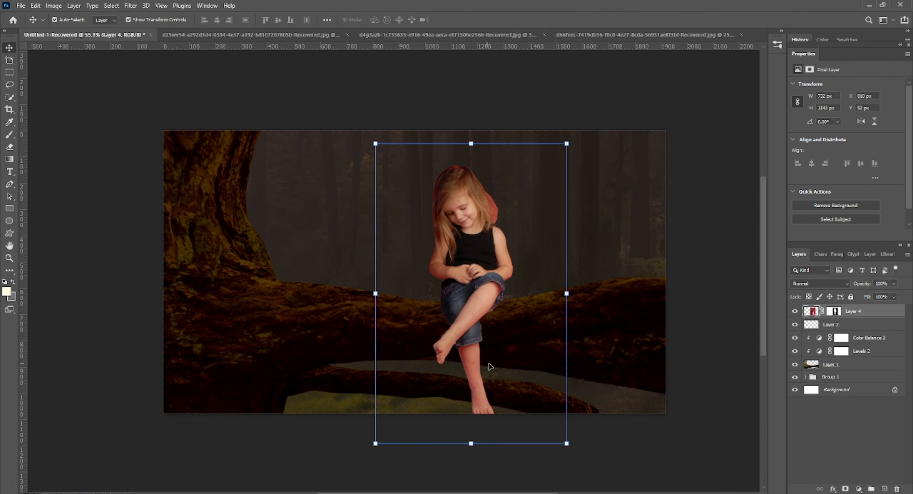
Scale the girl down to about 657 x 990 px and reposition her so she sits on the branch.
{"action": "left_click_drag", "start_coordinate": [490, 365], "coordinate": [359, 333]}
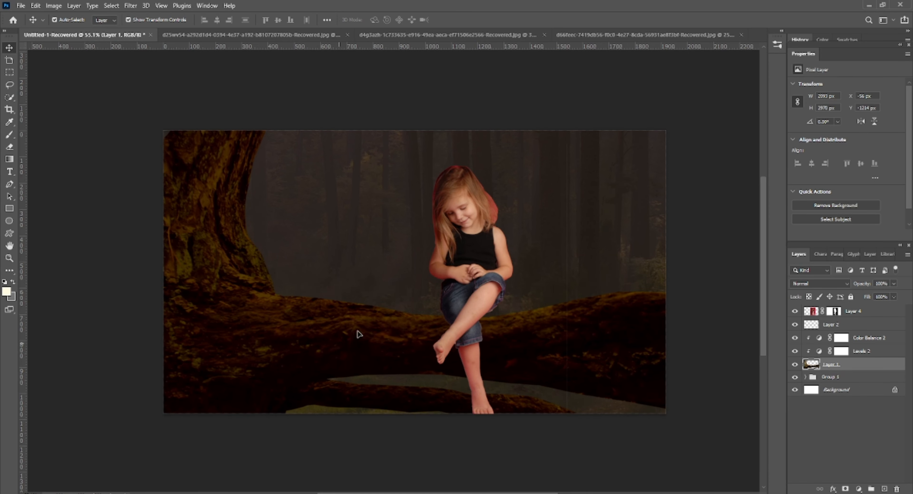
{"action": "left_click", "coordinate": [467, 254]}
{"action": "left_click_drag", "start_coordinate": [558, 144], "coordinate": [564, 168]}
{"action": "left_click_drag", "start_coordinate": [489, 294], "coordinate": [488, 286]}
{"action": "left_click_drag", "start_coordinate": [289, 343], "coordinate": [289, 343]}
{"action": "key", "text": "Return"}
{"action": "left_click_drag", "start_coordinate": [235, 332], "coordinate": [234, 324]}
{"action": "left_click", "coordinate": [475, 291]}
{"action": "left_click_drag", "start_coordinate": [475, 292], "coordinate": [475, 285]}
{"action": "left_click_drag", "start_coordinate": [558, 153], "coordinate": [554, 160]}
{"action": "key", "text": "Return"}
{"action": "left_click", "coordinate": [709, 280]}
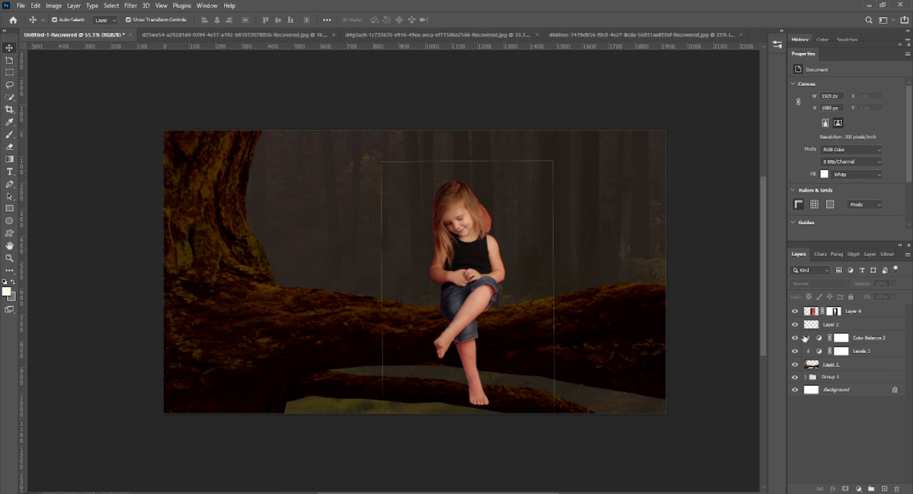
Lasso and delete leftover background around the girl's cut-out with the girl's layer active.
{"action": "scroll", "coordinate": [504, 346], "scroll_direction": "up", "scroll_amount": 1}
{"action": "left_click", "coordinate": [446, 269]}
{"action": "key", "text": "l"}
{"action": "mouse_move", "coordinate": [546, 143]}
{"action": "left_mouse_down"}
{"action": "mouse_move", "coordinate": [614, 392]}
{"action": "mouse_move", "coordinate": [320, 354]}
{"action": "mouse_move", "coordinate": [377, 232]}
{"action": "mouse_move", "coordinate": [547, 145]}
{"action": "left_mouse_up"}
{"action": "key", "text": "Delete"}
{"action": "key", "text": "ctrl+d"}
{"action": "scroll", "coordinate": [415, 328], "scroll_direction": "up", "scroll_amount": 10}
{"action": "mouse_move", "coordinate": [476, 194]}
{"action": "left_mouse_down"}
{"action": "mouse_move", "coordinate": [455, 237]}
{"action": "mouse_move", "coordinate": [449, 325]}
{"action": "mouse_move", "coordinate": [455, 431]}
{"action": "mouse_move", "coordinate": [416, 365]}
{"action": "mouse_move", "coordinate": [473, 194]}
{"action": "left_mouse_up"}
{"action": "key", "text": "Delete"}
{"action": "key", "text": "ctrl+d"}
Lasso and delete the leftover fringe along the outer hip and thigh of the girl's jeans.
{"action": "scroll", "coordinate": [396, 271], "scroll_direction": "down", "scroll_amount": 1}
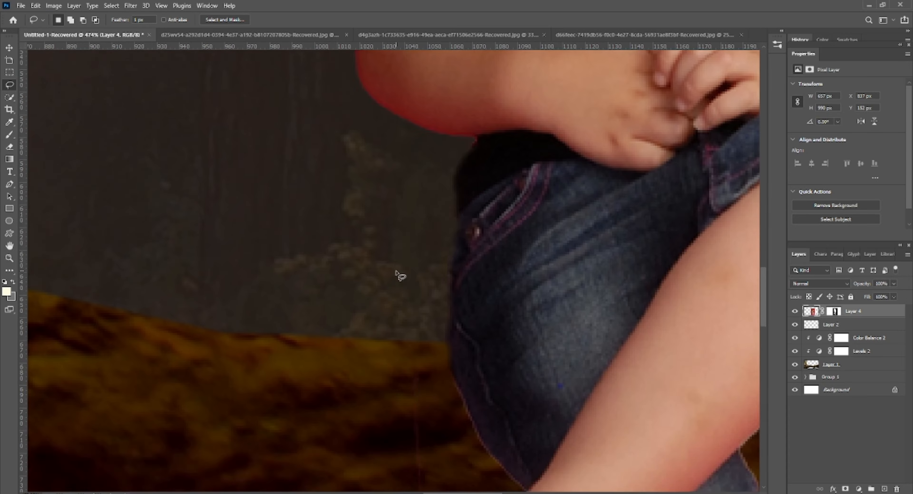
{"action": "scroll", "coordinate": [396, 271], "scroll_direction": "down", "scroll_amount": 2}
{"action": "mouse_move", "coordinate": [426, 259]}
{"action": "left_mouse_down"}
{"action": "mouse_move", "coordinate": [385, 289]}
{"action": "mouse_move", "coordinate": [394, 273]}
{"action": "left_mouse_up"}
{"action": "key", "text": "Delete"}
{"action": "key", "text": "ctrl+d"}
{"action": "scroll", "coordinate": [332, 277], "scroll_direction": "down", "scroll_amount": 4}
{"action": "scroll", "coordinate": [425, 319], "scroll_direction": "up", "scroll_amount": 2}
{"action": "mouse_move", "coordinate": [437, 330]}
{"action": "left_mouse_down"}
{"action": "mouse_move", "coordinate": [377, 372]}
{"action": "mouse_move", "coordinate": [383, 330]}
{"action": "left_mouse_up"}
{"action": "key", "text": "Delete"}
{"action": "key", "text": "ctrl+d"}
Trim the fringe along the heel and ball of the girl's raised foot with the Lasso.
{"action": "scroll", "coordinate": [364, 292], "scroll_direction": "down", "scroll_amount": 5}
{"action": "scroll", "coordinate": [367, 387], "scroll_direction": "up", "scroll_amount": 6}
{"action": "key", "text": "Delete"}
{"action": "key", "text": "ctrl+d"}
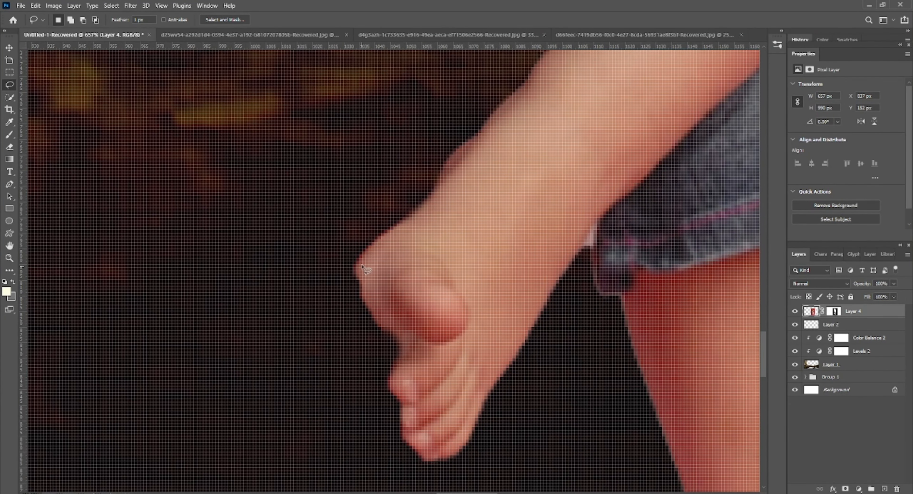
{"action": "left_click_drag", "start_coordinate": [364, 269], "coordinate": [336, 259]}
{"action": "key", "text": "Delete"}
{"action": "key", "text": "ctrl+d"}
{"action": "left_click_drag", "start_coordinate": [397, 343], "coordinate": [392, 342]}
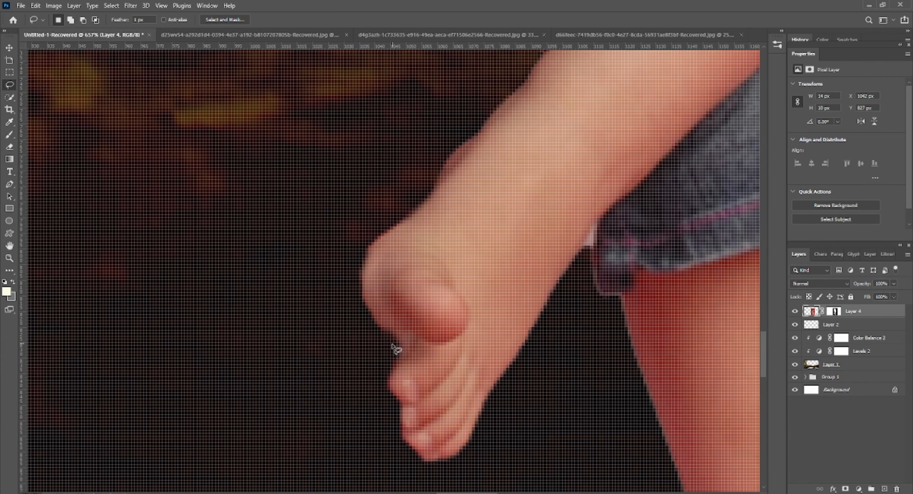
{"action": "key", "text": "Delete"}
{"action": "key", "text": "ctrl+d"}
Clean up the remaining fringe beside the toes of the girl's raised foot.
{"action": "scroll", "coordinate": [374, 363], "scroll_direction": "down", "scroll_amount": 5}
{"action": "scroll", "coordinate": [369, 354], "scroll_direction": "up", "scroll_amount": 6}
{"action": "mouse_move", "coordinate": [355, 316]}
{"action": "left_mouse_down"}
{"action": "mouse_move", "coordinate": [365, 323]}
{"action": "mouse_move", "coordinate": [357, 317]}
{"action": "left_mouse_up"}
{"action": "key", "text": "Delete"}
{"action": "key", "text": "ctrl+d"}
{"action": "left_click_drag", "start_coordinate": [374, 351], "coordinate": [375, 350]}
{"action": "left_click", "coordinate": [448, 189]}
Lasso and delete the fringe along the shin and ankle of the girl's hanging leg.
{"action": "scroll", "coordinate": [507, 342], "scroll_direction": "down", "scroll_amount": 4}
{"action": "left_click_drag", "start_coordinate": [589, 447], "coordinate": [574, 309]}
{"action": "scroll", "coordinate": [654, 411], "scroll_direction": "up", "scroll_amount": 3}
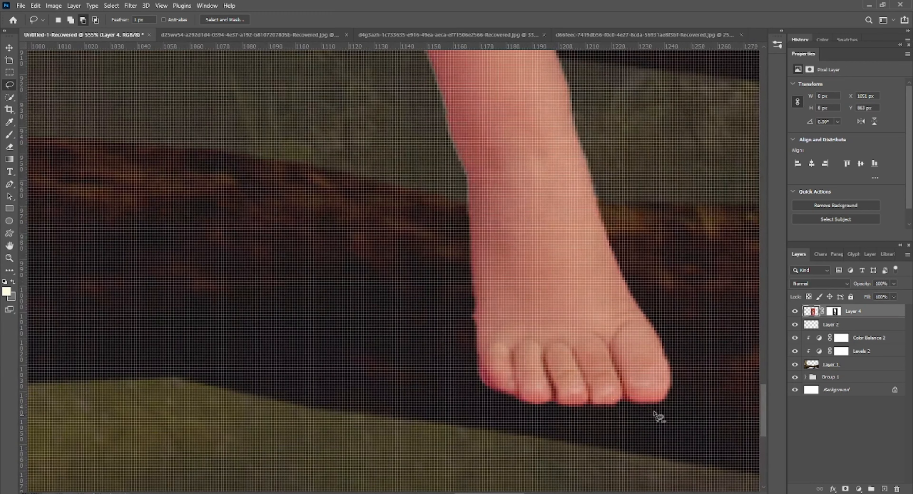
{"action": "mouse_move", "coordinate": [469, 262]}
{"action": "left_mouse_down"}
{"action": "mouse_move", "coordinate": [475, 308]}
{"action": "mouse_move", "coordinate": [466, 271]}
{"action": "left_mouse_up"}
{"action": "key", "text": "Delete"}
{"action": "key", "text": "ctrl+d"}
{"action": "mouse_move", "coordinate": [466, 181]}
{"action": "left_mouse_down"}
{"action": "mouse_move", "coordinate": [470, 221]}
{"action": "mouse_move", "coordinate": [465, 182]}
{"action": "left_mouse_up"}
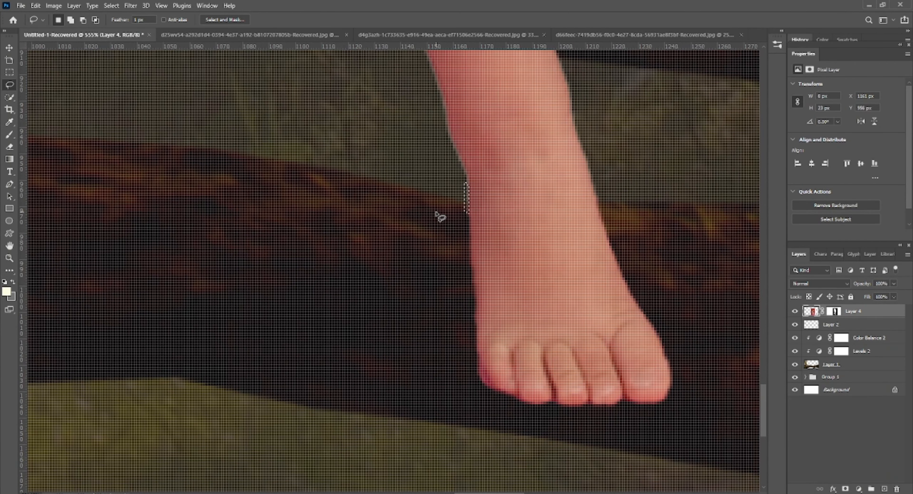
{"action": "key", "text": "ctrl+d"}
{"action": "key", "text": "ctrl+z"}
{"action": "key", "text": "Delete"}
{"action": "key", "text": "ctrl+d"}
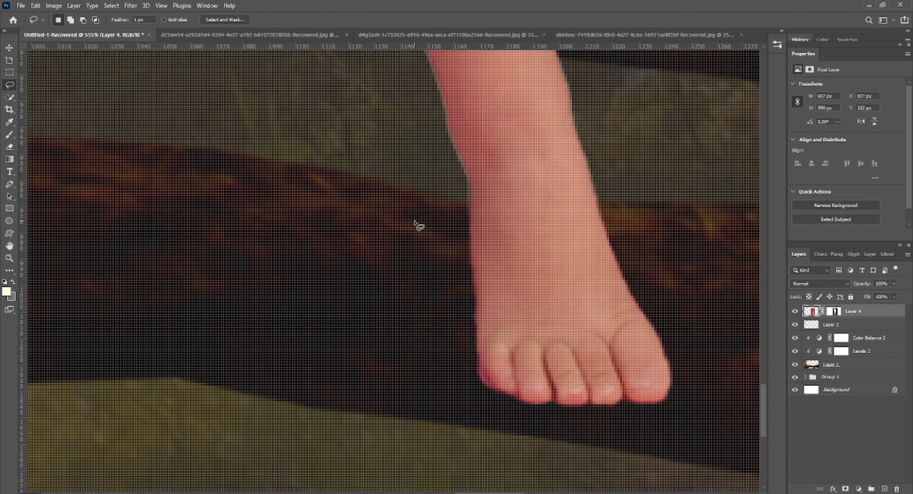
Lasso and delete the fringe along the back edge of the jeans leg below the crossed leg.
{"action": "scroll", "coordinate": [414, 221], "scroll_direction": "down", "scroll_amount": 4}
{"action": "scroll", "coordinate": [534, 408], "scroll_direction": "up", "scroll_amount": 3}
{"action": "scroll", "coordinate": [496, 180], "scroll_direction": "up", "scroll_amount": 3}
{"action": "scroll", "coordinate": [497, 180], "scroll_direction": "down", "scroll_amount": 5}
{"action": "scroll", "coordinate": [517, 225], "scroll_direction": "up", "scroll_amount": 4}
{"action": "scroll", "coordinate": [518, 224], "scroll_direction": "up", "scroll_amount": 6}
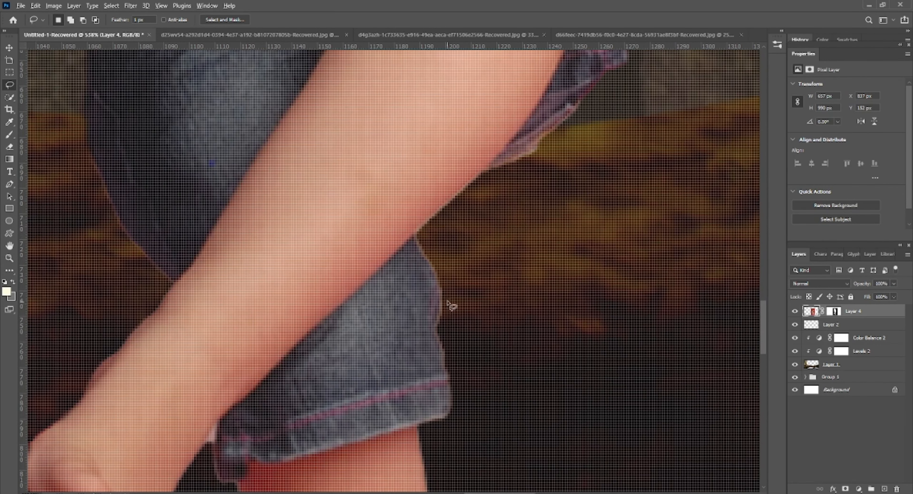
{"action": "scroll", "coordinate": [450, 306], "scroll_direction": "up", "scroll_amount": 2}
{"action": "mouse_move", "coordinate": [423, 258]}
{"action": "left_mouse_down"}
{"action": "mouse_move", "coordinate": [450, 425]}
{"action": "mouse_move", "coordinate": [425, 464]}
{"action": "mouse_move", "coordinate": [419, 241]}
{"action": "left_mouse_up"}
{"action": "key", "text": "End"}
{"action": "scroll", "coordinate": [422, 244], "scroll_direction": "down", "scroll_amount": 6}
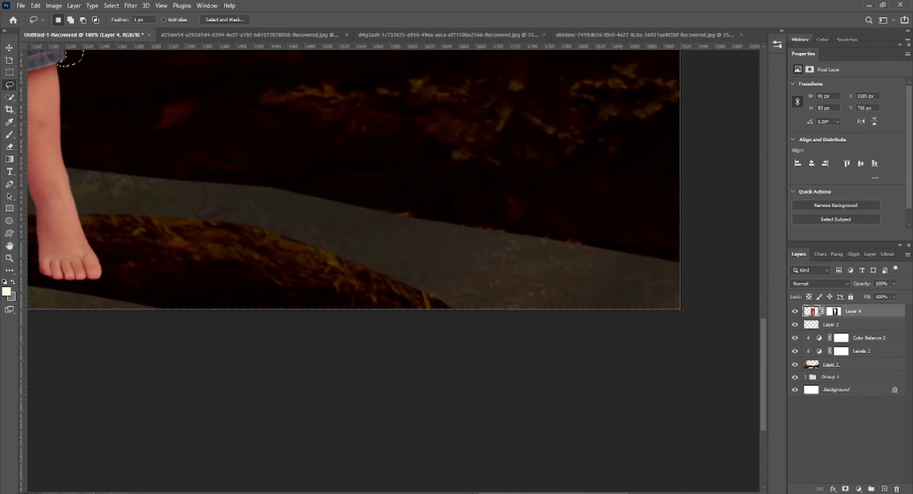
{"action": "left_click_drag", "start_coordinate": [75, 59], "coordinate": [502, 231]}
{"action": "key", "text": "Delete"}
{"action": "key", "text": "ctrl+d"}
Trim the remaining fringe beside the jeans at the girl's bent knee.
{"action": "scroll", "coordinate": [510, 184], "scroll_direction": "up", "scroll_amount": 6}
{"action": "scroll", "coordinate": [488, 270], "scroll_direction": "up", "scroll_amount": 1}
{"action": "mouse_move", "coordinate": [526, 182]}
{"action": "left_mouse_down"}
{"action": "mouse_move", "coordinate": [491, 213]}
{"action": "mouse_move", "coordinate": [544, 198]}
{"action": "mouse_move", "coordinate": [541, 177]}
{"action": "left_mouse_up"}
{"action": "key", "text": "Delete"}
{"action": "key", "text": "ctrl+d"}
{"action": "scroll", "coordinate": [608, 183], "scroll_direction": "down", "scroll_amount": 8}
{"action": "scroll", "coordinate": [611, 181], "scroll_direction": "up", "scroll_amount": 3}
{"action": "scroll", "coordinate": [597, 172], "scroll_direction": "down", "scroll_amount": 5}
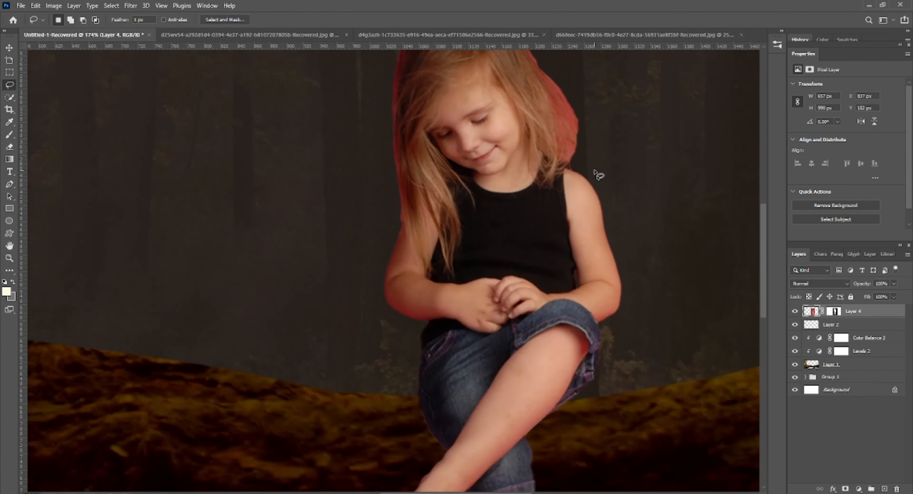
Lasso the red background patch beside the girl's hair and remove it with a soft eraser at 0% hardness.
{"action": "scroll", "coordinate": [452, 103], "scroll_direction": "up", "scroll_amount": 5}
{"action": "mouse_move", "coordinate": [451, 101]}
{"action": "left_mouse_down"}
{"action": "mouse_move", "coordinate": [545, 272]}
{"action": "mouse_move", "coordinate": [536, 147]}
{"action": "mouse_move", "coordinate": [455, 94]}
{"action": "mouse_move", "coordinate": [452, 100]}
{"action": "left_mouse_up"}
{"action": "key", "text": "e"}
{"action": "right_click", "coordinate": [530, 151]}
{"action": "left_click", "coordinate": [600, 170]}
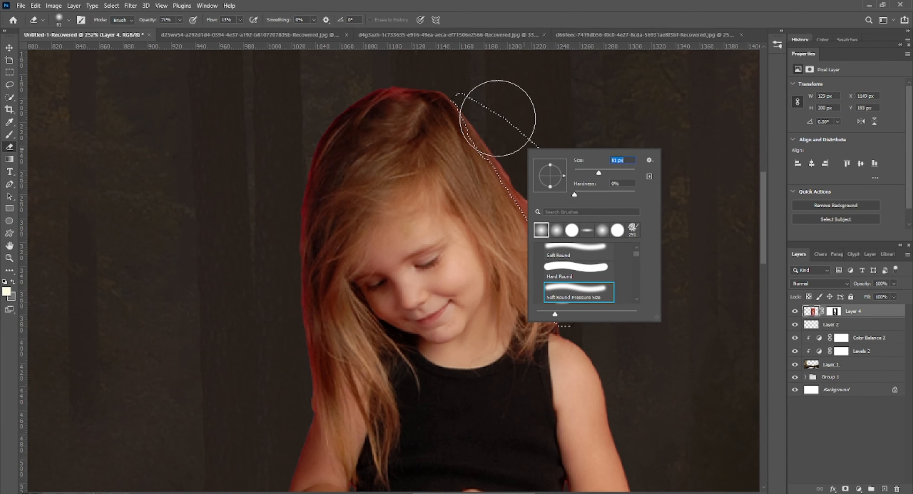
{"action": "left_click_drag", "start_coordinate": [600, 173], "coordinate": [587, 174]}
{"action": "left_click", "coordinate": [240, 20]}
{"action": "left_click_drag", "start_coordinate": [238, 25], "coordinate": [250, 29]}
{"action": "mouse_move", "coordinate": [483, 106]}
{"action": "left_mouse_down"}
{"action": "mouse_move", "coordinate": [475, 103]}
{"action": "mouse_move", "coordinate": [583, 264]}
{"action": "mouse_move", "coordinate": [571, 278]}
{"action": "mouse_move", "coordinate": [593, 304]}
{"action": "mouse_move", "coordinate": [560, 204]}
{"action": "mouse_move", "coordinate": [589, 259]}
{"action": "mouse_move", "coordinate": [506, 154]}
{"action": "mouse_move", "coordinate": [583, 249]}
{"action": "mouse_move", "coordinate": [573, 282]}
{"action": "mouse_move", "coordinate": [532, 208]}
{"action": "left_mouse_up"}
{"action": "left_click", "coordinate": [10, 85]}
{"action": "left_click", "coordinate": [106, 102]}
{"action": "scroll", "coordinate": [135, 175], "scroll_direction": "down", "scroll_amount": 3}
{"action": "left_click_drag", "start_coordinate": [135, 176], "coordinate": [287, 175]}
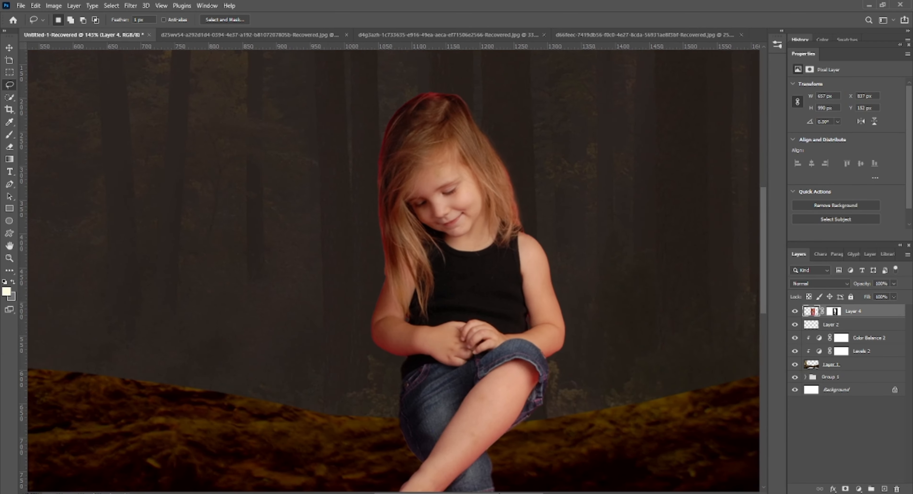
Group the tree layer with its Levels and Color Balance adjustments.
{"action": "scroll", "coordinate": [426, 412], "scroll_direction": "down", "scroll_amount": 4}
{"action": "left_click", "coordinate": [854, 337]}
{"action": "left_click", "coordinate": [831, 363], "text": "shift"}
{"action": "key", "text": "ctrl+g"}
{"action": "left_click", "coordinate": [812, 325]}
Add a Levels adjustment clipped to the girl's layer and lower its white output level to 88.
{"action": "left_click", "coordinate": [862, 312]}
{"action": "left_click", "coordinate": [859, 488]}
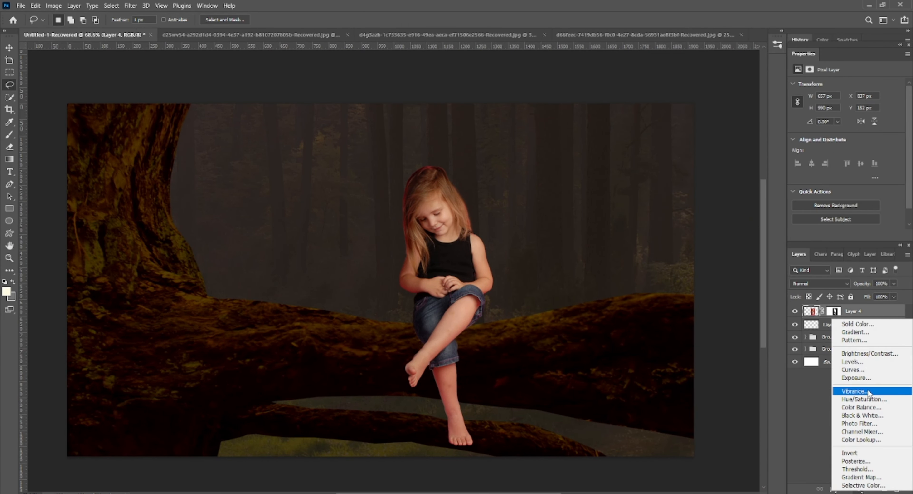
{"action": "left_click", "coordinate": [867, 361]}
{"action": "left_click_drag", "start_coordinate": [900, 182], "coordinate": [839, 181]}
{"action": "key", "text": "ctrl+alt+g"}
Add a Hue/Saturation adjustment clipped to the girl's layer and reduce its saturation.
{"action": "left_click", "coordinate": [858, 488]}
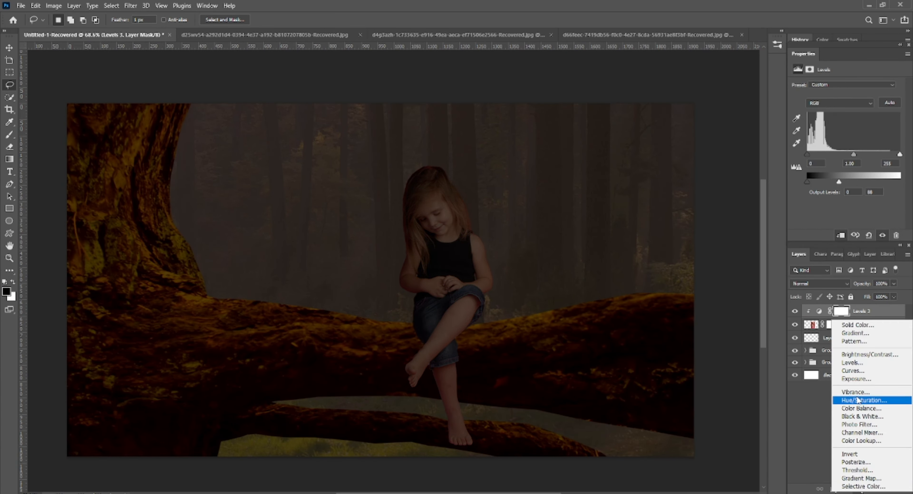
{"action": "left_click", "coordinate": [865, 403]}
{"action": "left_click", "coordinate": [795, 324]}
{"action": "mouse_move", "coordinate": [847, 139]}
{"action": "left_mouse_down"}
{"action": "mouse_move", "coordinate": [855, 142]}
{"action": "mouse_move", "coordinate": [851, 159]}
{"action": "mouse_move", "coordinate": [836, 105]}
{"action": "mouse_move", "coordinate": [830, 136]}
{"action": "left_mouse_up"}
{"action": "left_click", "coordinate": [841, 235]}
Add a Color Balance adjustment for the girl with shadows at red +11 and green +8, and hide that adjustment.
{"action": "left_click", "coordinate": [858, 488]}
{"action": "left_click", "coordinate": [850, 403]}
{"action": "left_click", "coordinate": [837, 86]}
{"action": "left_click", "coordinate": [838, 98]}
{"action": "left_click", "coordinate": [796, 338]}
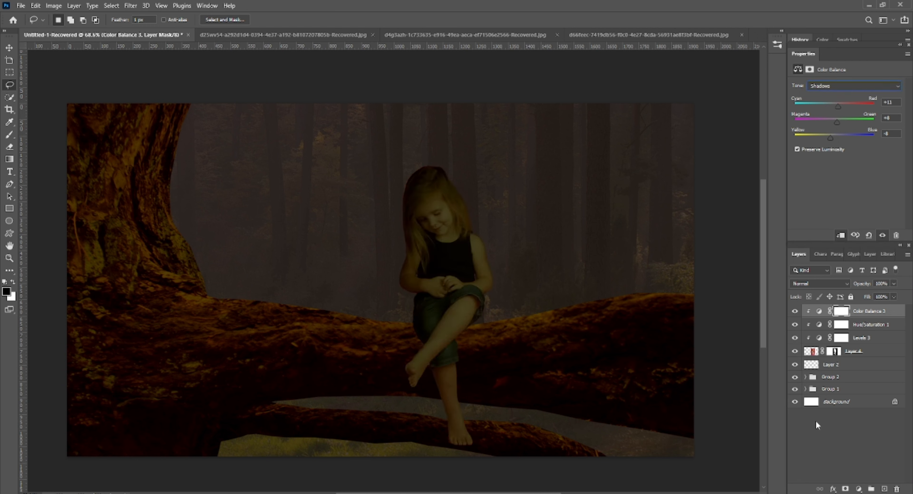
{"action": "left_click", "coordinate": [795, 310]}
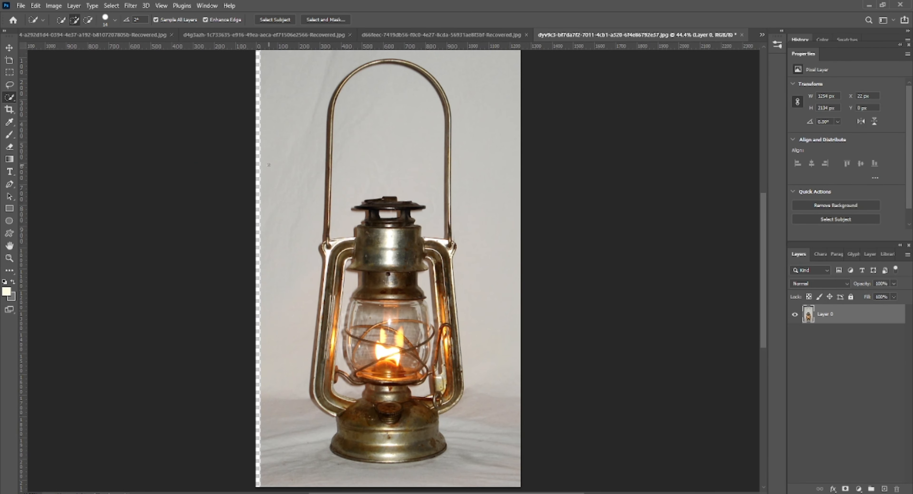
Select the pale backdrop around the lantern with the Quick Selection tool.
{"action": "left_click", "coordinate": [269, 165]}
{"action": "mouse_move", "coordinate": [287, 274]}
{"action": "left_mouse_down"}
{"action": "mouse_move", "coordinate": [294, 327]}
{"action": "mouse_move", "coordinate": [356, 478]}
{"action": "left_mouse_up"}
{"action": "left_click_drag", "start_coordinate": [467, 439], "coordinate": [479, 416]}
{"action": "left_click", "coordinate": [500, 271]}
{"action": "scroll", "coordinate": [439, 337], "scroll_direction": "up", "scroll_amount": 2}
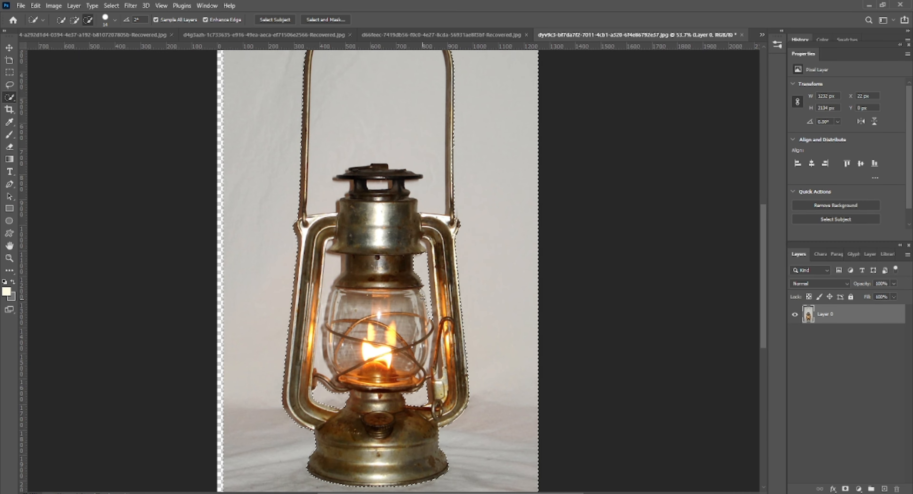
Refine the backdrop selection around the lantern's cap and frame, and include the area inside its wire handle.
{"action": "key", "text": "alt"}
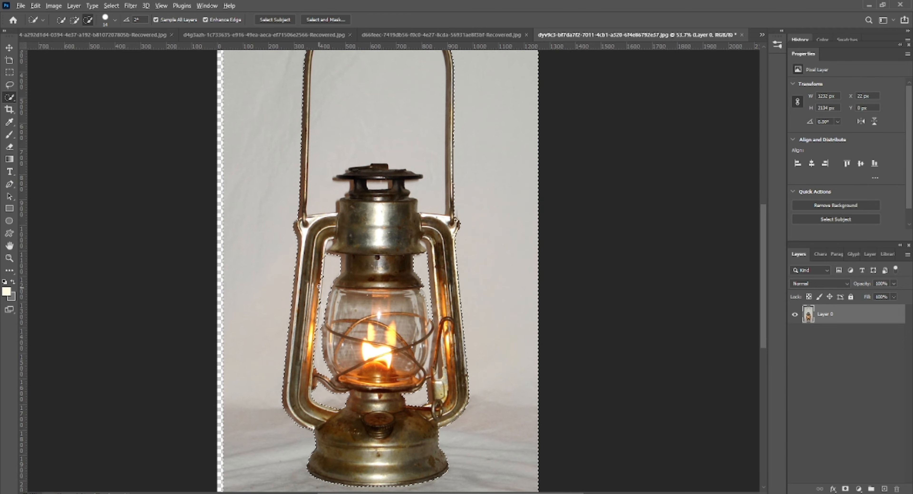
{"action": "left_click", "coordinate": [413, 115]}
{"action": "scroll", "coordinate": [413, 116], "scroll_direction": "down", "scroll_amount": 3}
{"action": "scroll", "coordinate": [405, 206], "scroll_direction": "up", "scroll_amount": 7}
{"action": "left_click", "coordinate": [369, 208]}
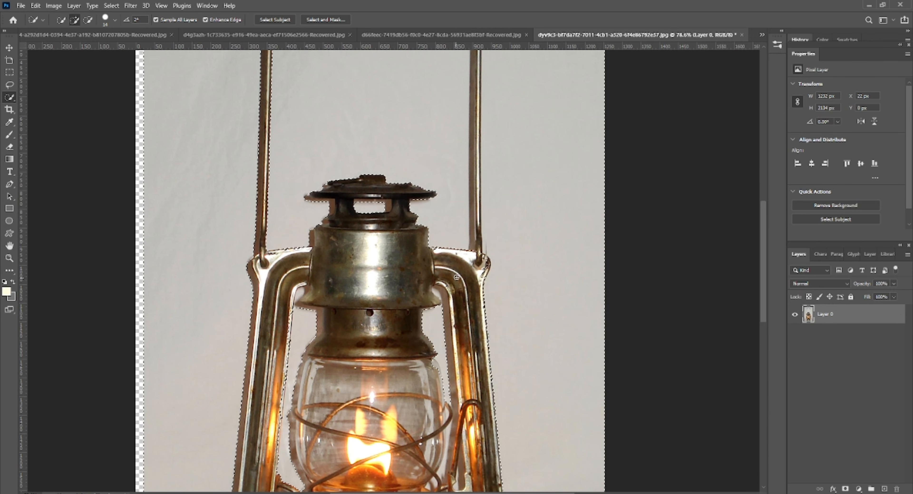
{"action": "scroll", "coordinate": [478, 184], "scroll_direction": "up", "scroll_amount": 5}
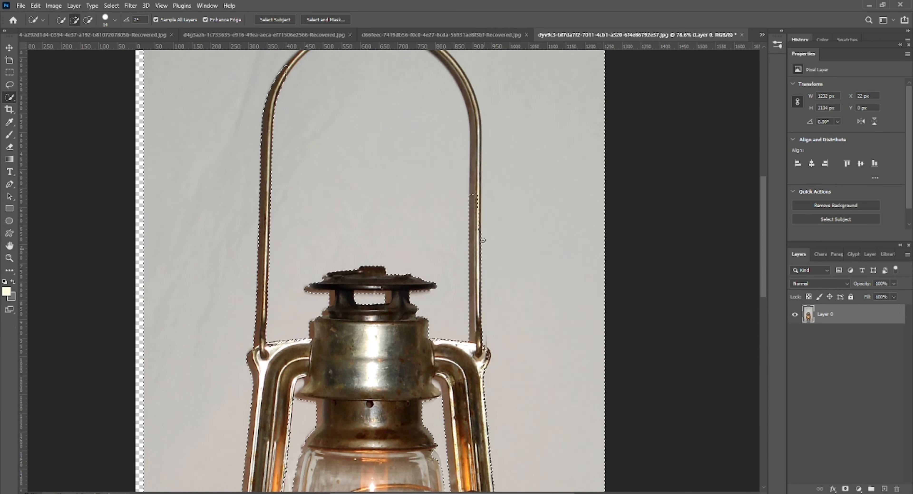
{"action": "scroll", "coordinate": [477, 220], "scroll_direction": "up", "scroll_amount": 1}
{"action": "mouse_move", "coordinate": [475, 205]}
{"action": "left_mouse_down"}
{"action": "mouse_move", "coordinate": [421, 134]}
{"action": "mouse_move", "coordinate": [385, 126]}
{"action": "mouse_move", "coordinate": [337, 130]}
{"action": "mouse_move", "coordinate": [287, 170]}
{"action": "mouse_move", "coordinate": [331, 132]}
{"action": "left_mouse_up"}
{"action": "scroll", "coordinate": [335, 142], "scroll_direction": "down", "scroll_amount": 3}
{"action": "scroll", "coordinate": [430, 319], "scroll_direction": "up", "scroll_amount": 4}
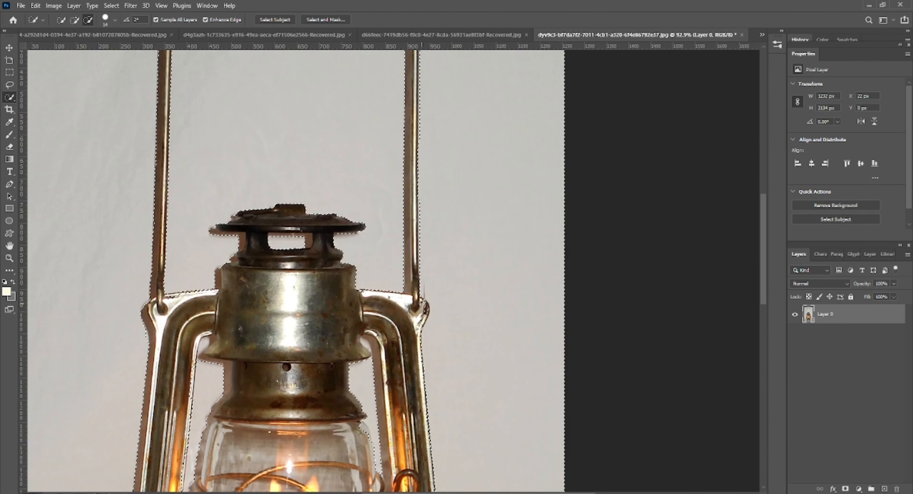
Isolate the lantern from its backdrop with a layer mask on the photo layer.
{"action": "scroll", "coordinate": [427, 336], "scroll_direction": "down", "scroll_amount": 4}
{"action": "scroll", "coordinate": [426, 335], "scroll_direction": "down", "scroll_amount": 2}
{"action": "right_click", "coordinate": [389, 279]}
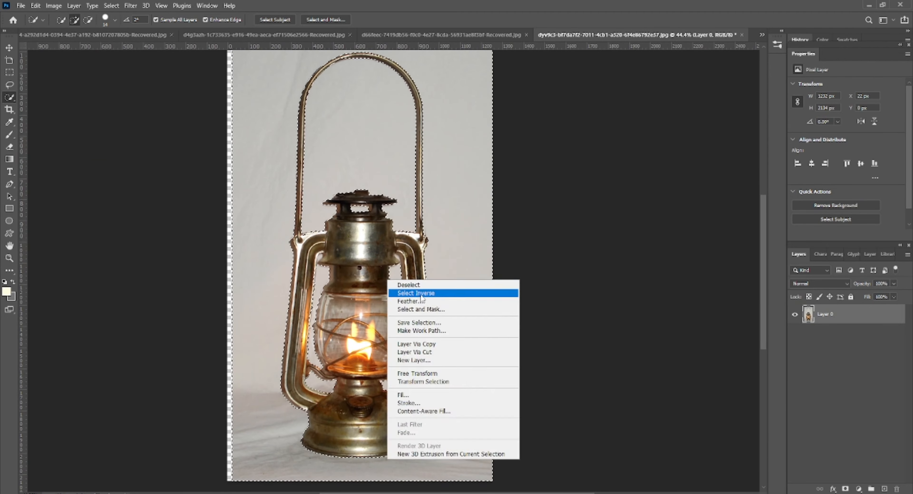
{"action": "left_click", "coordinate": [411, 292]}
{"action": "key", "text": "Delete"}
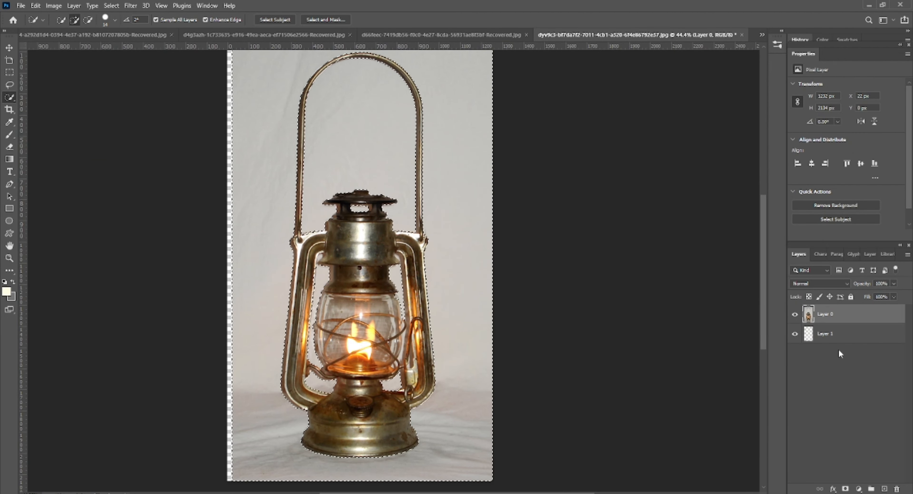
{"action": "left_click", "coordinate": [846, 489]}
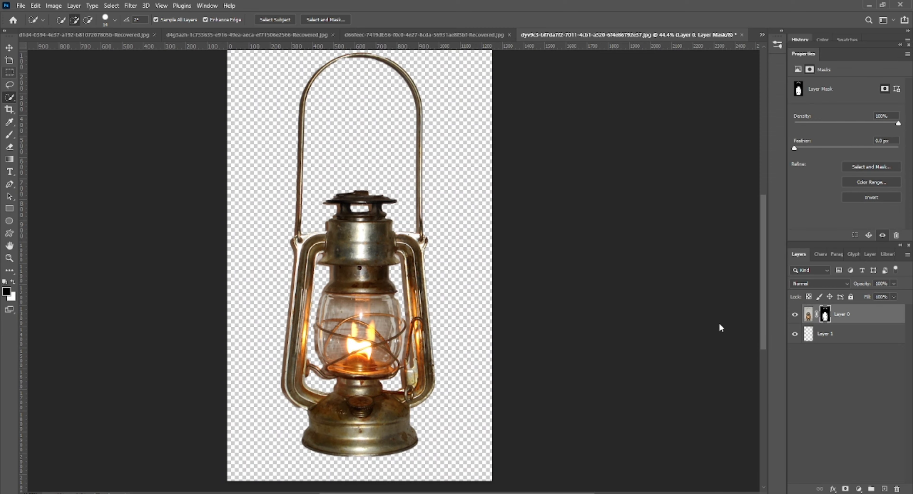
Bring the masked lantern into the forest composite above the girl's layers.
{"action": "key", "text": "v"}
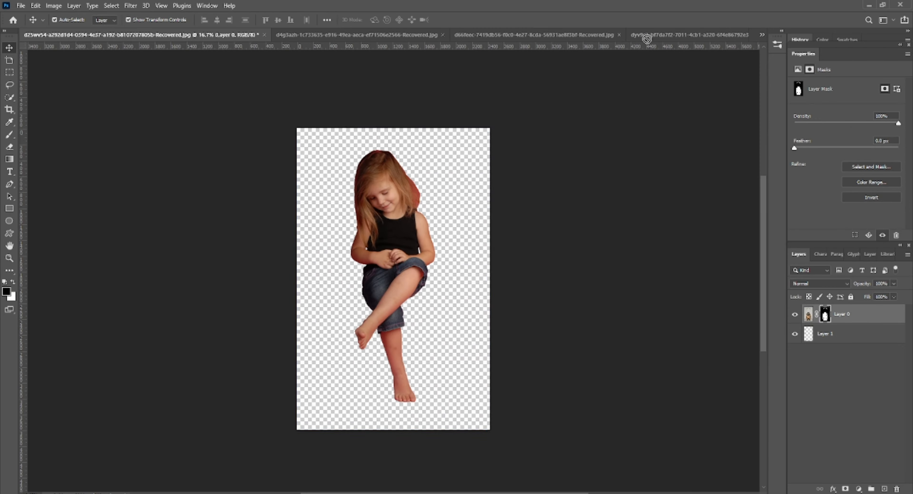
{"action": "left_click_drag", "start_coordinate": [374, 280], "coordinate": [397, 259]}
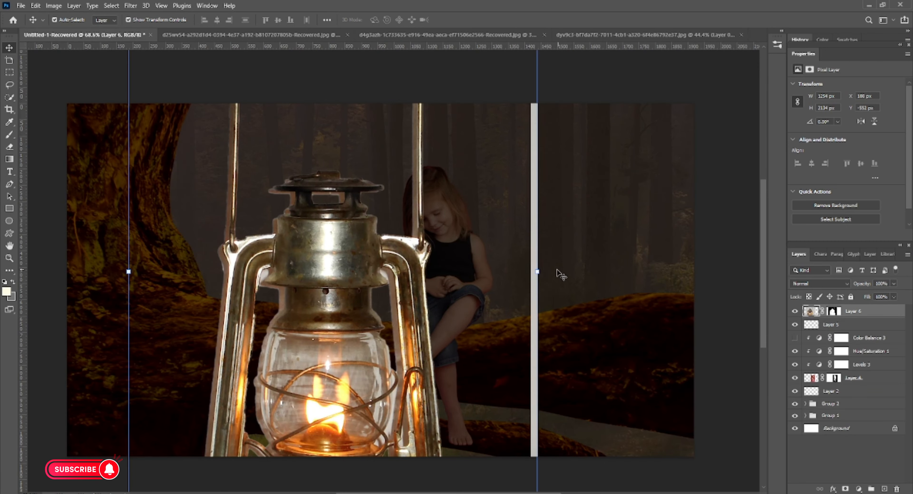
Scale the lantern down to about 173 x 294 px and place it on the branch beside the girl.
{"action": "left_click_drag", "start_coordinate": [560, 272], "coordinate": [306, 257]}
{"action": "left_click_drag", "start_coordinate": [275, 321], "coordinate": [349, 280]}
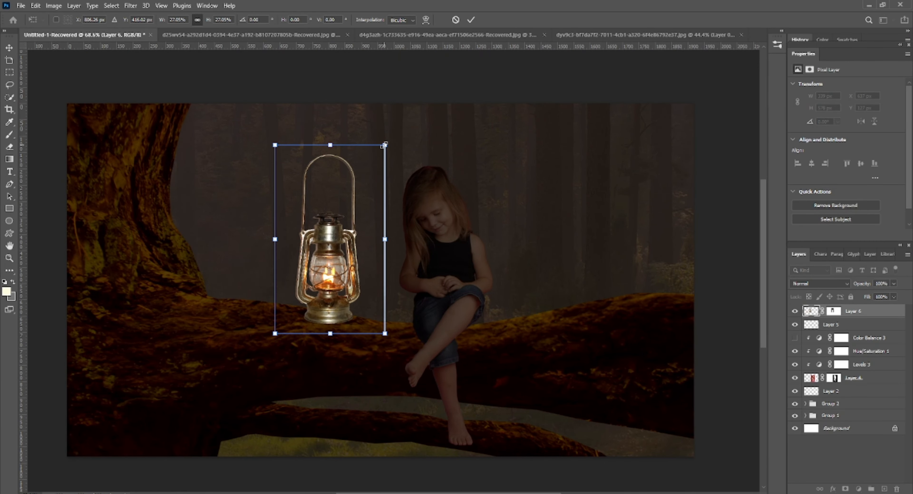
{"action": "left_click_drag", "start_coordinate": [384, 144], "coordinate": [328, 242]}
{"action": "left_click_drag", "start_coordinate": [301, 285], "coordinate": [344, 278]}
{"action": "key", "text": "Return"}
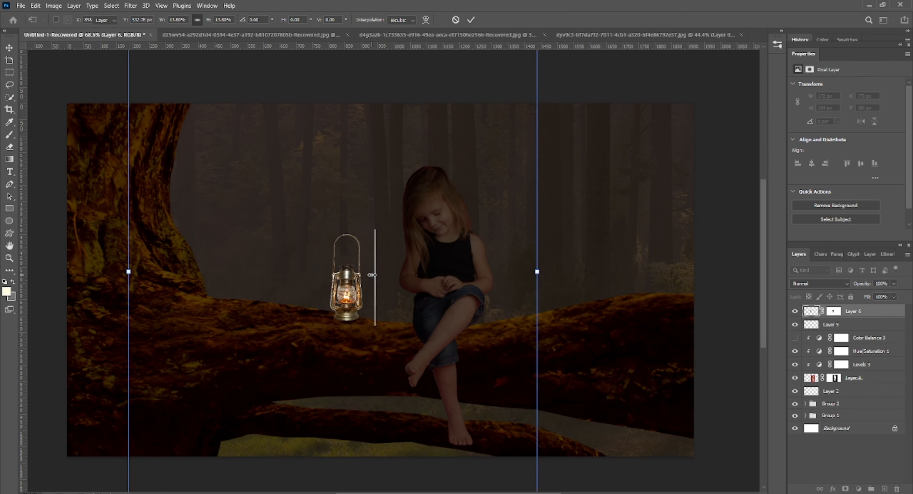
Delete the leftover backdrop lines around the lantern's sides and top using a freehand Lasso selection.
{"action": "scroll", "coordinate": [346, 264], "scroll_direction": "up", "scroll_amount": 4}
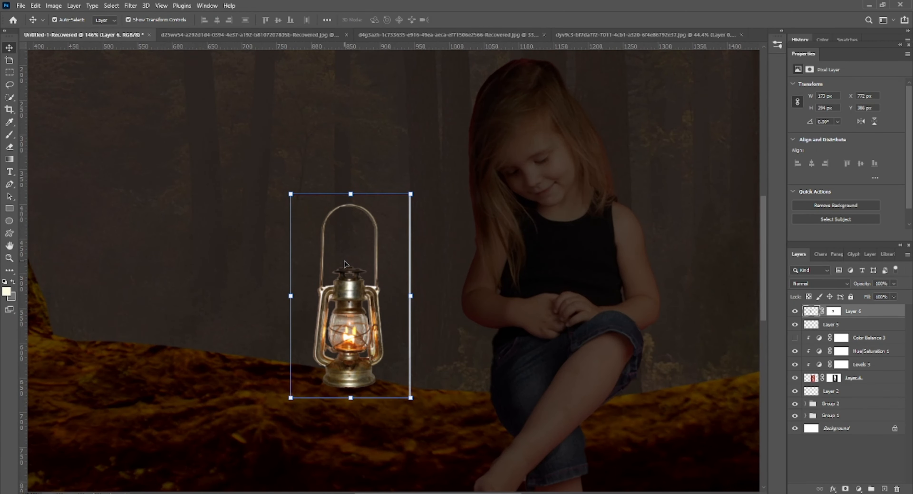
{"action": "scroll", "coordinate": [334, 284], "scroll_direction": "up", "scroll_amount": 1}
{"action": "left_click", "coordinate": [9, 97]}
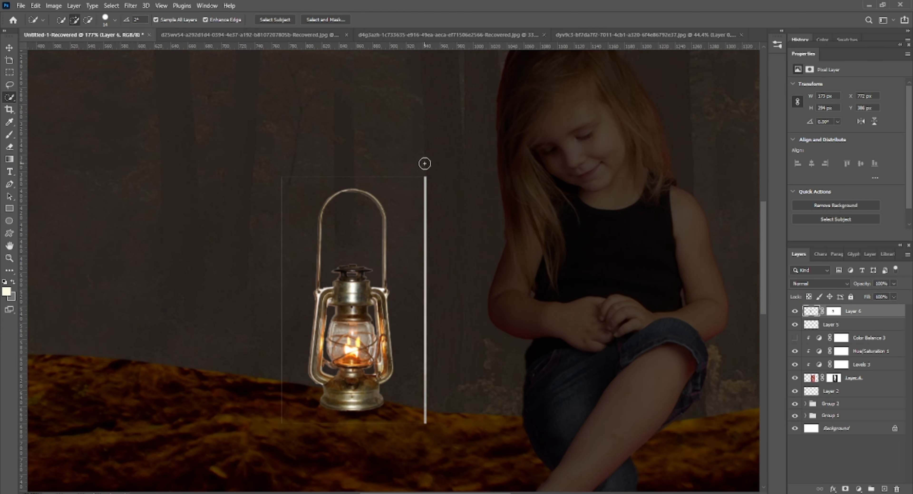
{"action": "left_click", "coordinate": [12, 85]}
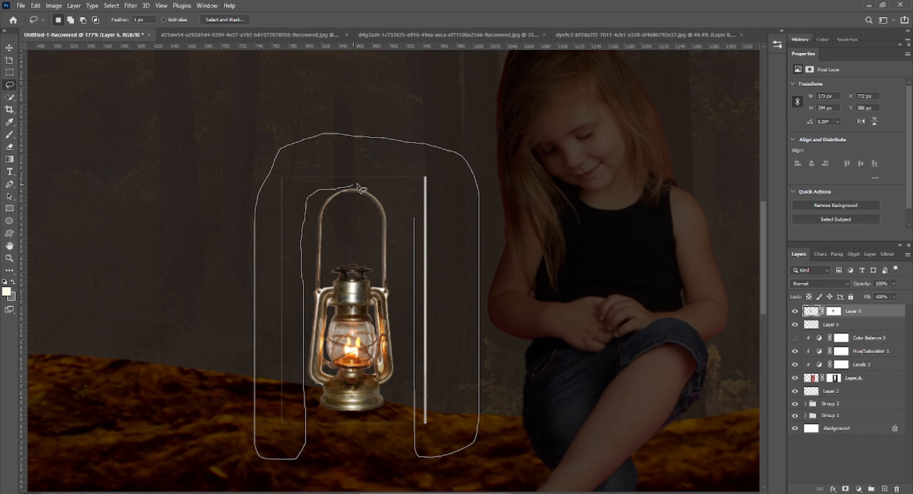
{"action": "left_click_drag", "start_coordinate": [419, 229], "coordinate": [416, 226]}
{"action": "key", "text": "Delete"}
{"action": "key", "text": "ctrl+d"}
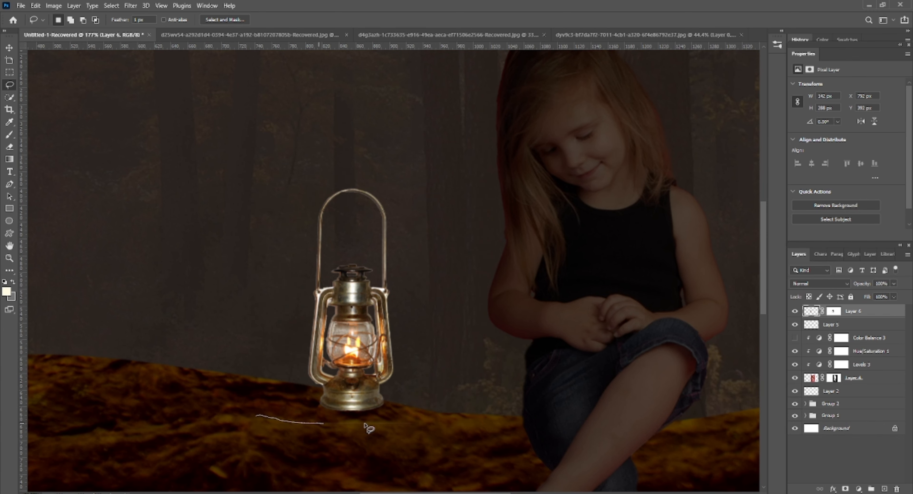
Hide the pale backdrop area surrounding the lantern's wire handle on the lantern's layer mask.
{"action": "scroll", "coordinate": [422, 355], "scroll_direction": "down", "scroll_amount": 1}
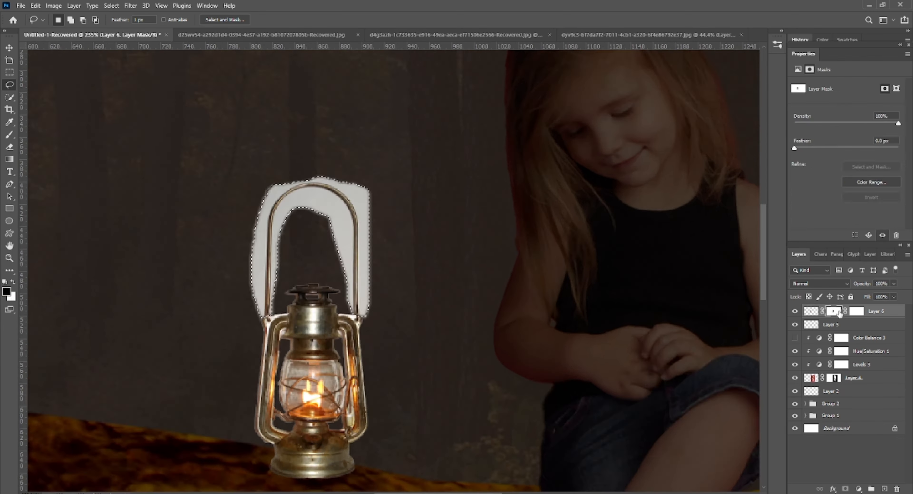
{"action": "left_click", "coordinate": [837, 312], "text": "shift"}
{"action": "scroll", "coordinate": [219, 237], "scroll_direction": "up", "scroll_amount": 1}
{"action": "scroll", "coordinate": [223, 239], "scroll_direction": "up", "scroll_amount": 1}
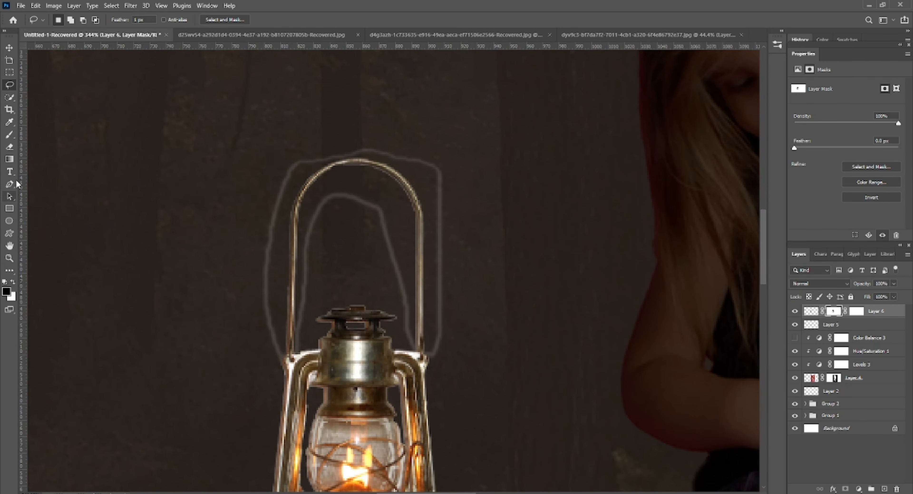
Erase the lantern's wire handle and the faint outlines around it on the lantern image, using the Eraser at 100% opacity and flow.
{"action": "left_click", "coordinate": [14, 148]}
{"action": "right_click", "coordinate": [275, 301]}
{"action": "left_click", "coordinate": [811, 310]}
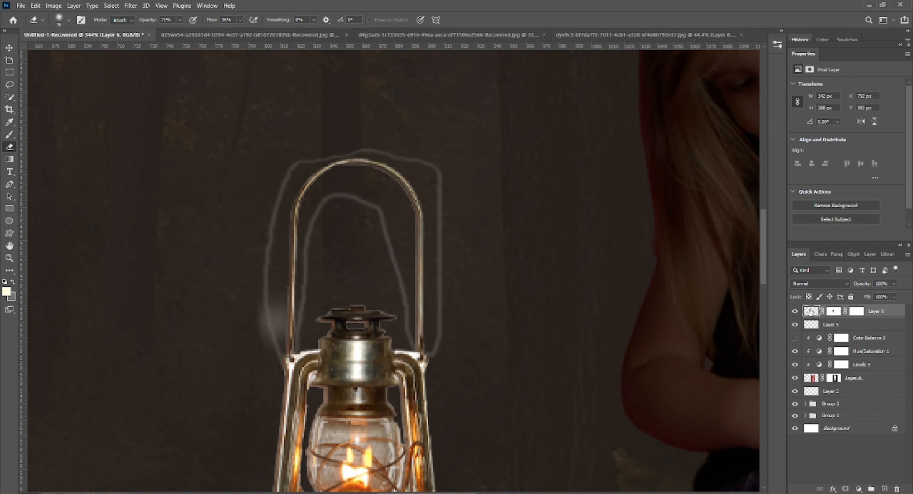
{"action": "right_click", "coordinate": [212, 294]}
{"action": "left_click", "coordinate": [271, 412]}
{"action": "mouse_move", "coordinate": [278, 277]}
{"action": "left_mouse_down"}
{"action": "mouse_move", "coordinate": [298, 200]}
{"action": "mouse_move", "coordinate": [266, 261]}
{"action": "mouse_move", "coordinate": [291, 282]}
{"action": "mouse_move", "coordinate": [284, 322]}
{"action": "left_mouse_up"}
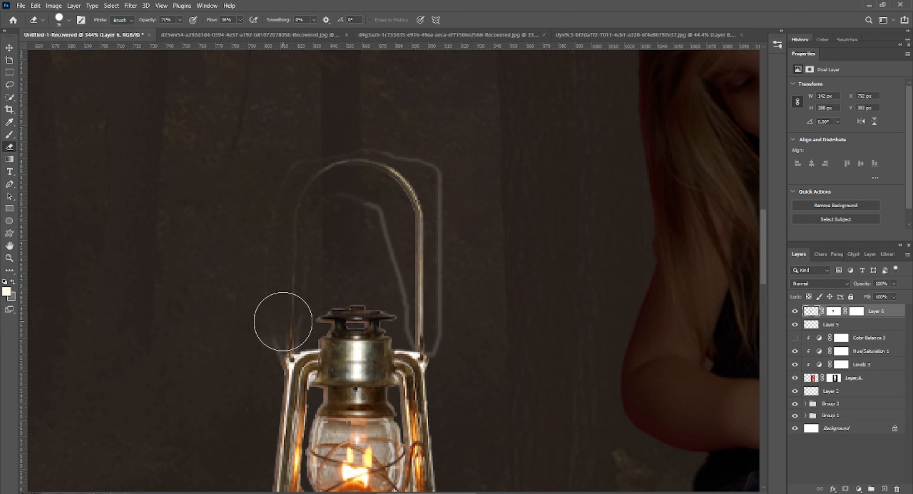
{"action": "left_click", "coordinate": [273, 327]}
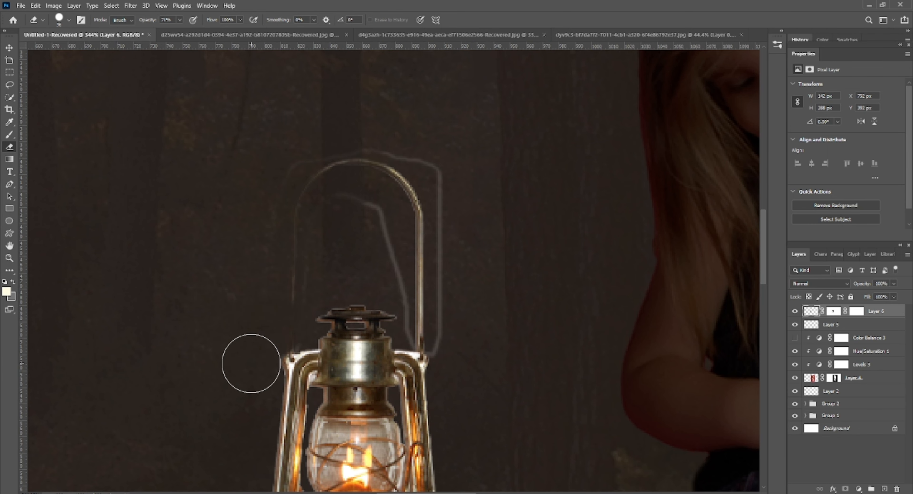
{"action": "left_click_drag", "start_coordinate": [359, 145], "coordinate": [376, 146]}
{"action": "mouse_move", "coordinate": [431, 185]}
{"action": "left_mouse_down"}
{"action": "mouse_move", "coordinate": [398, 249]}
{"action": "mouse_move", "coordinate": [432, 313]}
{"action": "left_mouse_up"}
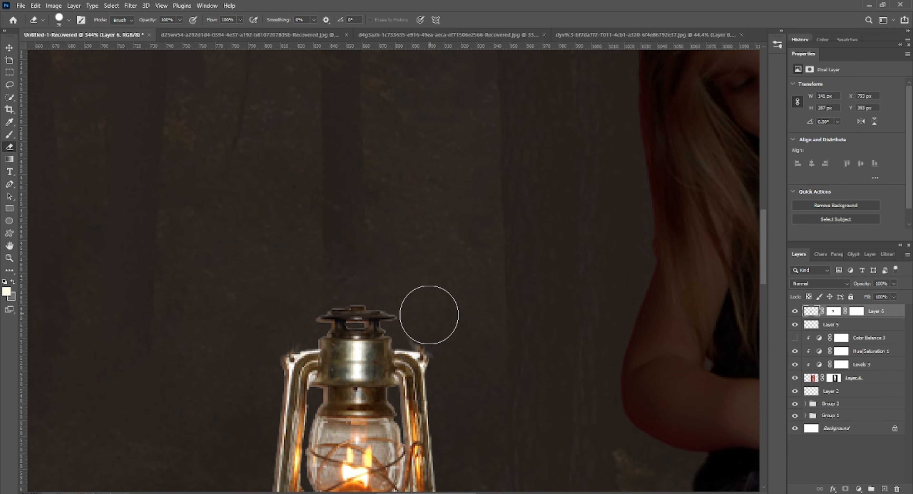
{"action": "scroll", "coordinate": [443, 334], "scroll_direction": "down", "scroll_amount": 3}
{"action": "scroll", "coordinate": [454, 326], "scroll_direction": "up", "scroll_amount": 4}
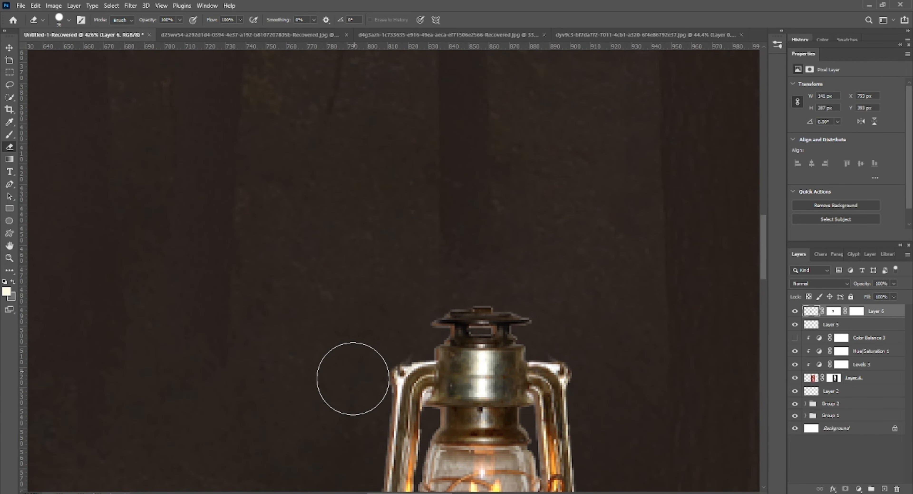
{"action": "scroll", "coordinate": [552, 279], "scroll_direction": "down", "scroll_amount": 4}
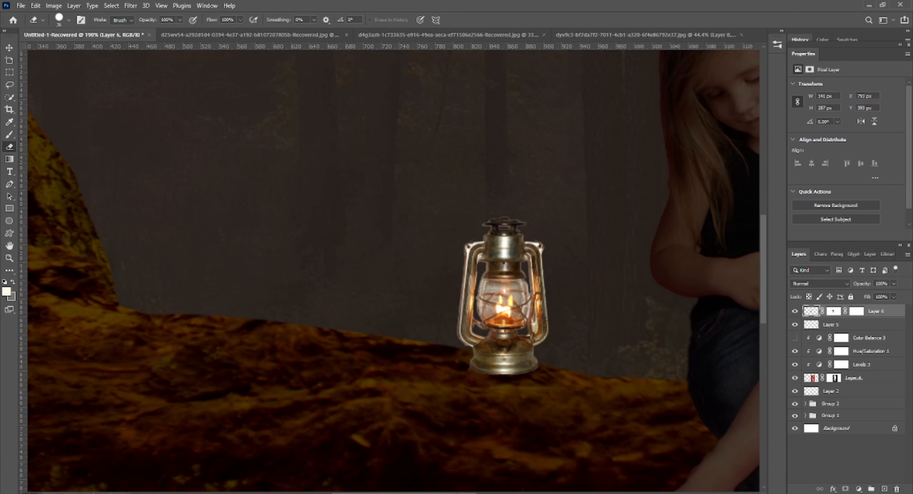
Enlarge the lantern layer to about 159 x 315 px and tilt it slightly clockwise on the branch.
{"action": "scroll", "coordinate": [496, 469], "scroll_direction": "right", "scroll_amount": 4}
{"action": "key", "text": "ctrl+t"}
{"action": "left_click_drag", "start_coordinate": [356, 125], "coordinate": [362, 130]}
{"action": "left_click_drag", "start_coordinate": [288, 127], "coordinate": [289, 110]}
{"action": "key", "text": "Return"}
{"action": "left_click", "coordinate": [9, 47]}
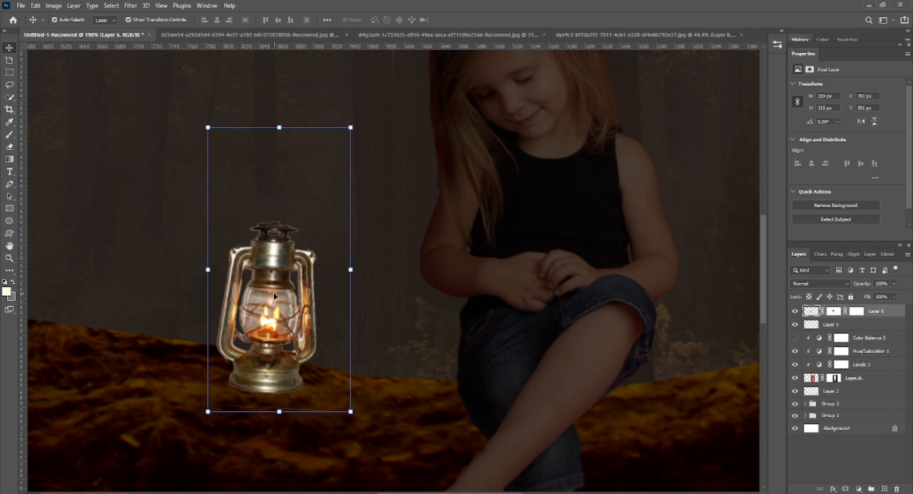
{"action": "left_click", "coordinate": [139, 230]}
{"action": "scroll", "coordinate": [139, 230], "scroll_direction": "down", "scroll_amount": 4}
{"action": "left_click_drag", "start_coordinate": [457, 492], "coordinate": [423, 492]}
{"action": "scroll", "coordinate": [409, 404], "scroll_direction": "down", "scroll_amount": 4}
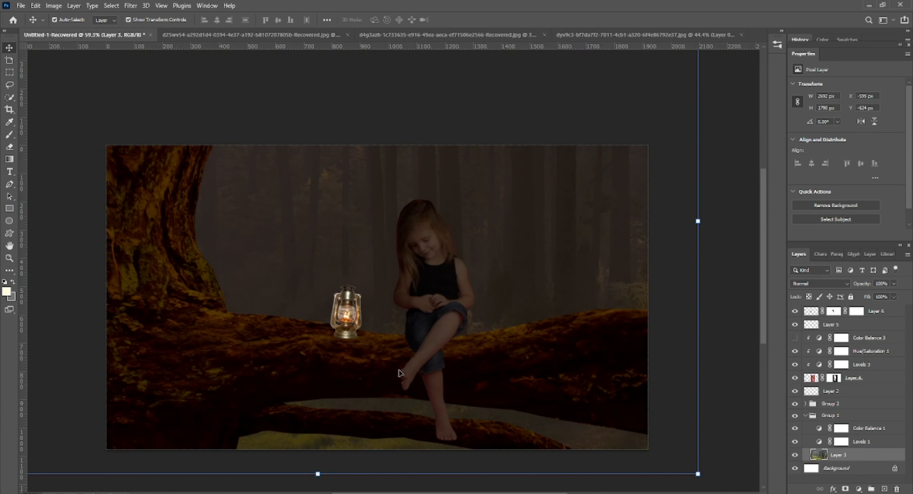
Group the girl's layer with its Levels, Hue/Saturation and Color Balance adjustments, and delete the empty Layer 5.
{"action": "left_click", "coordinate": [347, 313]}
{"action": "scroll", "coordinate": [682, 352], "scroll_direction": "up", "scroll_amount": 3}
{"action": "left_click", "coordinate": [842, 338], "text": "shift"}
{"action": "left_click", "coordinate": [843, 353], "text": "shift"}
{"action": "key", "text": "ctrl+z"}
{"action": "key", "text": "ctrl+z"}
{"action": "left_click", "coordinate": [860, 339], "text": "shift"}
{"action": "left_click", "coordinate": [861, 354], "text": "shift"}
{"action": "left_click", "coordinate": [860, 380], "text": "shift"}
{"action": "left_click", "coordinate": [862, 388]}
{"action": "left_click", "coordinate": [869, 378]}
{"action": "left_click", "coordinate": [868, 365], "text": "shift"}
{"action": "left_click", "coordinate": [868, 339], "text": "shift"}
{"action": "left_click", "coordinate": [872, 489]}
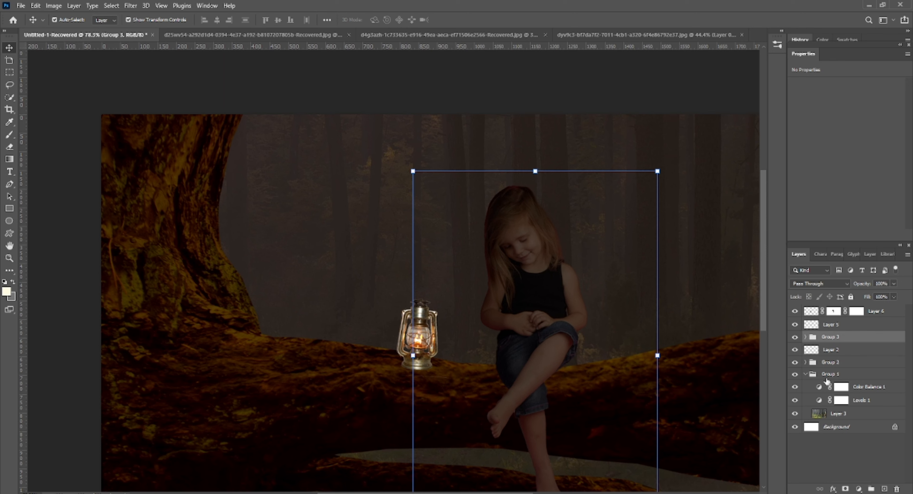
{"action": "left_click", "coordinate": [816, 324]}
Darken the lantern with a clipped Levels adjustment, using midtones 0.88 and output white 122.
{"action": "left_click", "coordinate": [815, 311]}
{"action": "left_click", "coordinate": [859, 489]}
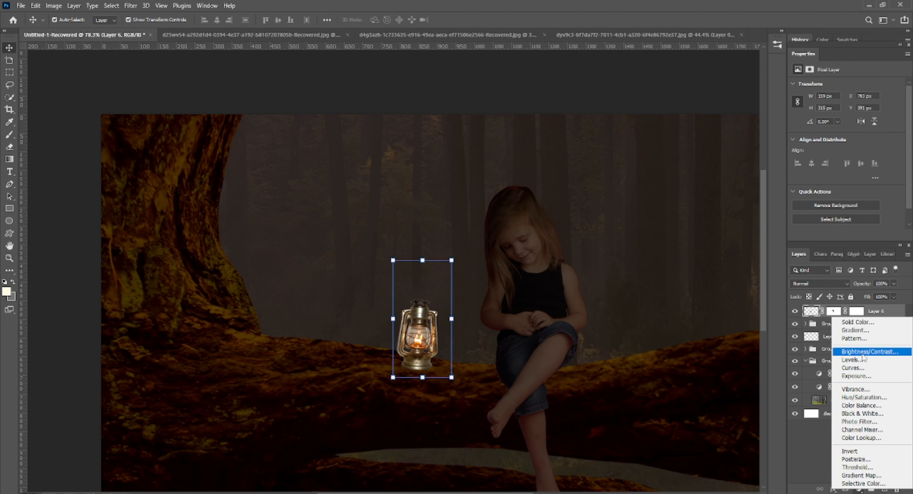
{"action": "left_click", "coordinate": [822, 359]}
{"action": "left_click_drag", "start_coordinate": [900, 182], "coordinate": [864, 182]}
{"action": "left_click", "coordinate": [841, 235]}
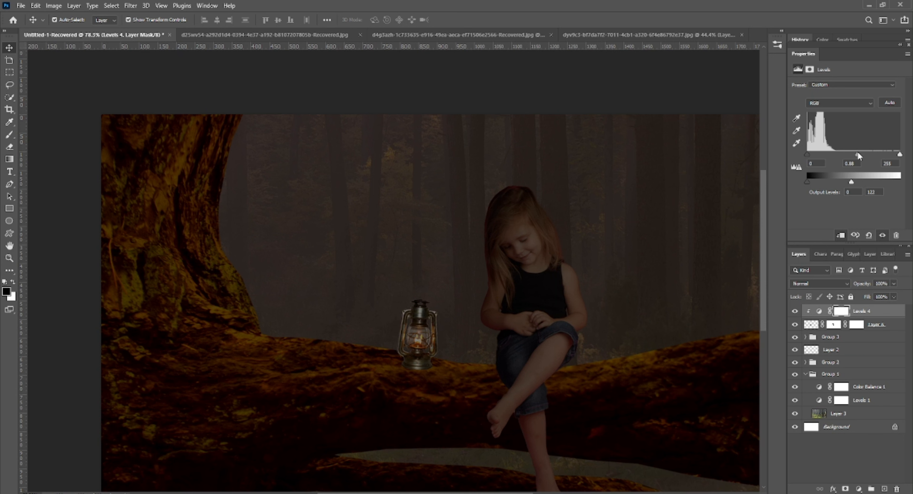
Warm the lantern with a clipped Hue/Saturation adjustment: hue -18, saturation +40 and lightness -12, keeping the Levels adjustment enabled.
{"action": "left_click", "coordinate": [796, 310]}
{"action": "left_click", "coordinate": [859, 488]}
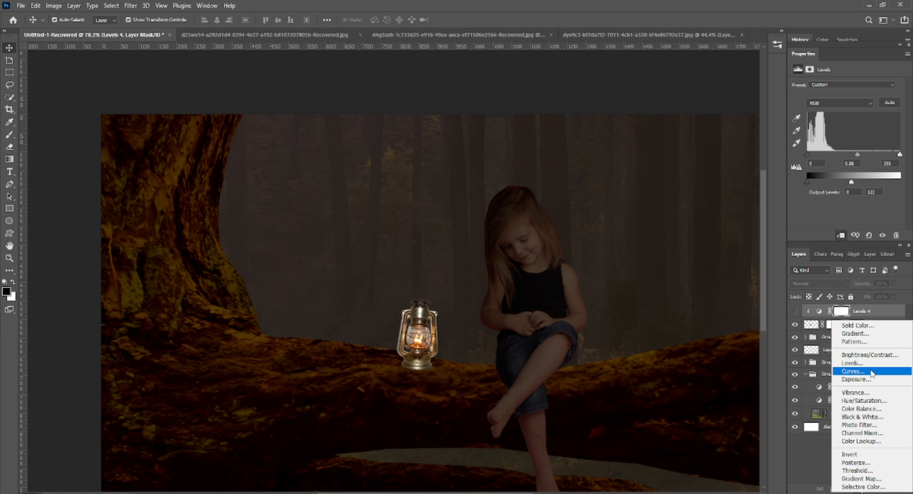
{"action": "left_click", "coordinate": [851, 409]}
{"action": "left_click_drag", "start_coordinate": [847, 121], "coordinate": [841, 122]}
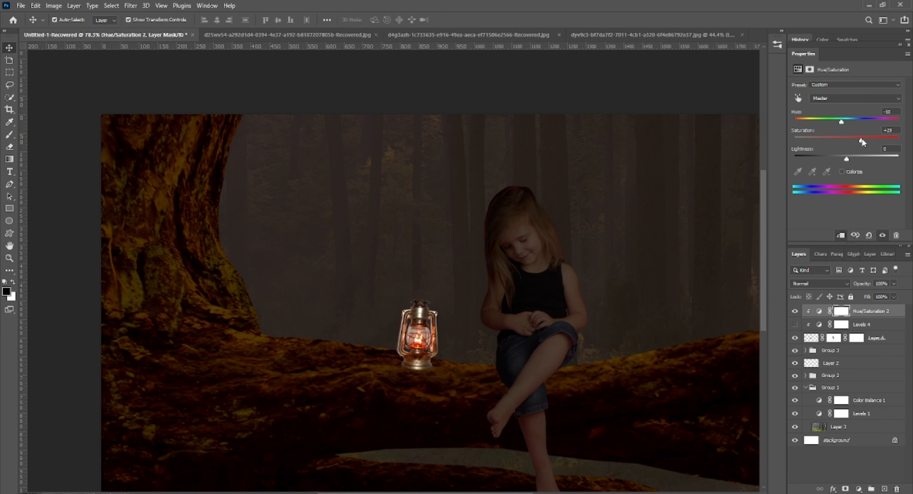
{"action": "left_click_drag", "start_coordinate": [854, 158], "coordinate": [836, 157]}
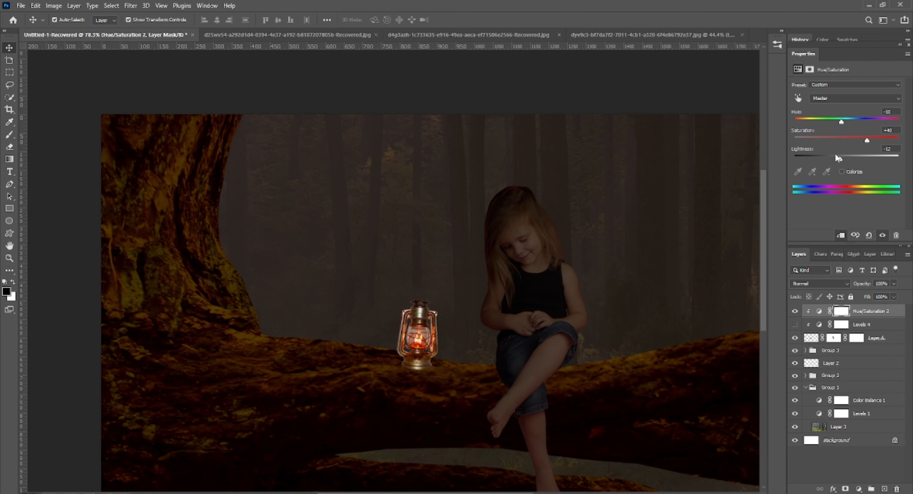
{"action": "left_click", "coordinate": [795, 325]}
Group the lantern's layer together with its Levels and Hue/Saturation adjustments.
{"action": "scroll", "coordinate": [475, 356], "scroll_direction": "up", "scroll_amount": 5}
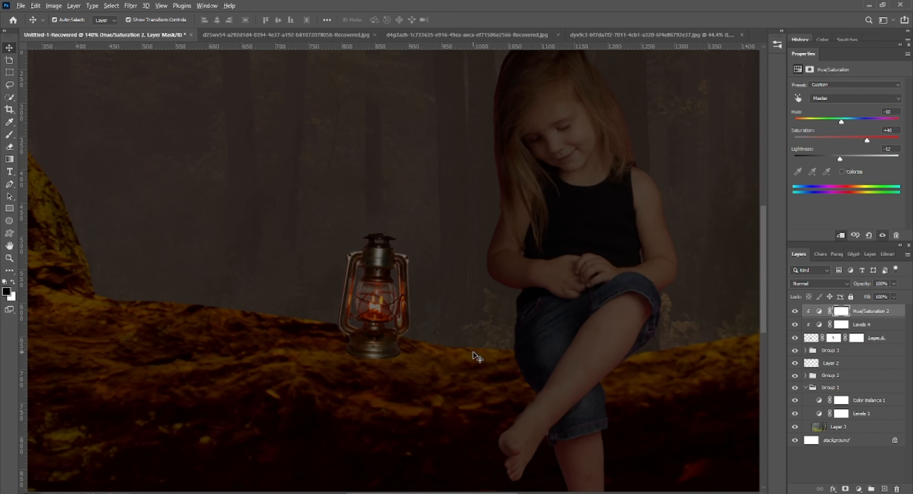
{"action": "scroll", "coordinate": [471, 349], "scroll_direction": "down", "scroll_amount": 3}
{"action": "left_click", "coordinate": [868, 338], "text": "shift"}
{"action": "left_click", "coordinate": [871, 488]}
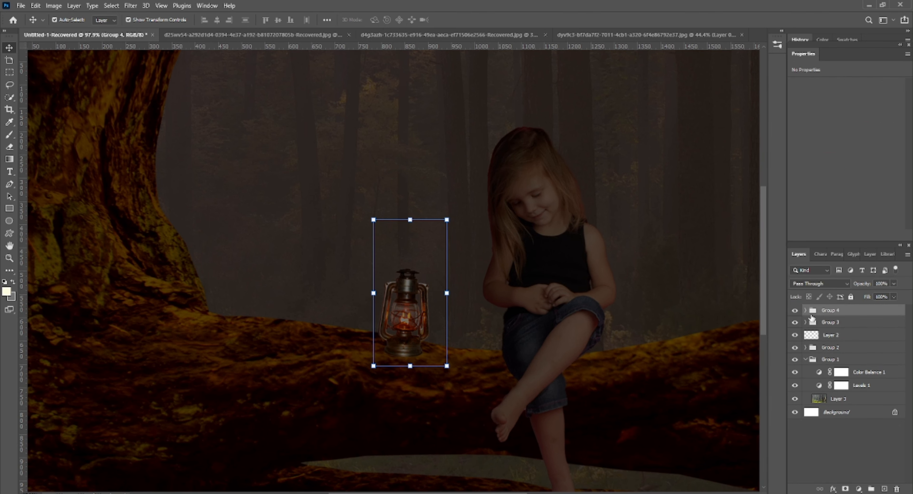
Paint black over the lantern's glass on the Levels 4 mask with a soft 40 px brush at 45% flow.
{"action": "left_click", "coordinate": [805, 310]}
{"action": "left_click", "coordinate": [850, 336]}
{"action": "key", "text": "b"}
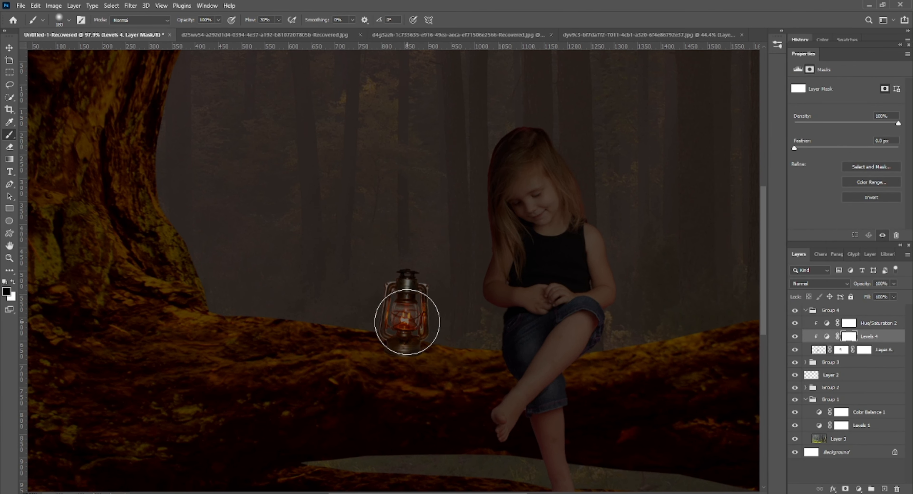
{"action": "scroll", "coordinate": [408, 316], "scroll_direction": "up", "scroll_amount": 3}
{"action": "right_click", "coordinate": [413, 322]}
{"action": "left_click", "coordinate": [278, 20]}
{"action": "left_click_drag", "start_coordinate": [277, 31], "coordinate": [286, 32]}
{"action": "mouse_move", "coordinate": [406, 329]}
{"action": "left_mouse_down"}
{"action": "mouse_move", "coordinate": [407, 340]}
{"action": "mouse_move", "coordinate": [407, 291]}
{"action": "left_mouse_up"}
Brighten the rest of the lantern's glass and flame on the Levels 4 mask with a smaller soft brush.
{"action": "left_click", "coordinate": [849, 323]}
{"action": "left_click", "coordinate": [849, 336]}
{"action": "scroll", "coordinate": [390, 309], "scroll_direction": "up", "scroll_amount": 3}
{"action": "right_click", "coordinate": [384, 286]}
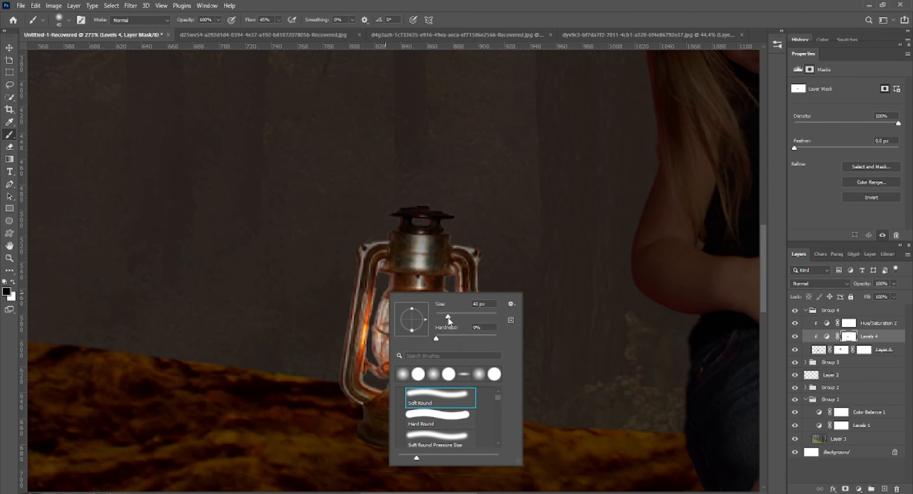
{"action": "left_click_drag", "start_coordinate": [449, 317], "coordinate": [444, 317]}
{"action": "left_click", "coordinate": [380, 306]}
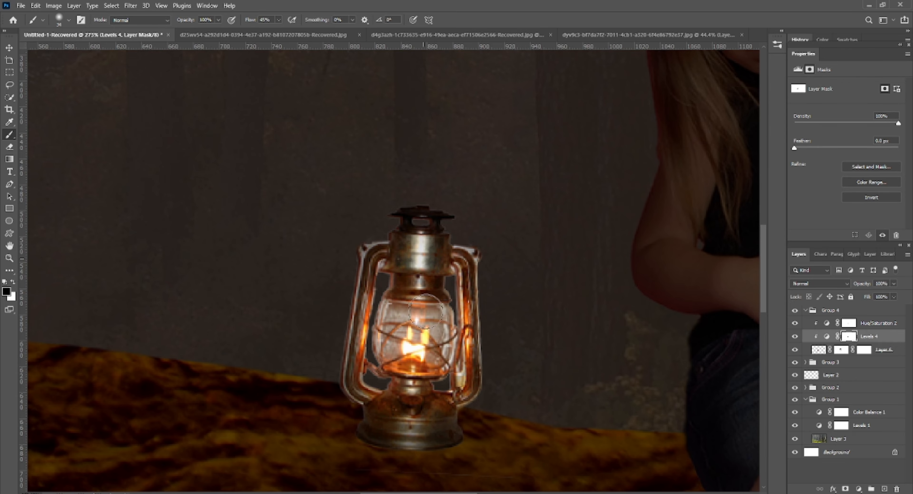
{"action": "scroll", "coordinate": [463, 385], "scroll_direction": "down", "scroll_amount": 5}
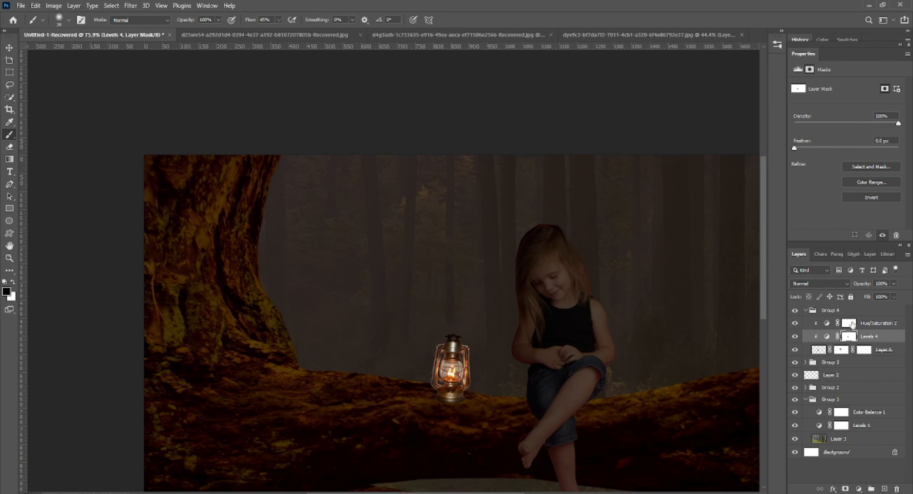
{"action": "left_click", "coordinate": [852, 324]}
{"action": "scroll", "coordinate": [674, 403], "scroll_direction": "down", "scroll_amount": 2}
{"action": "scroll", "coordinate": [521, 474], "scroll_direction": "right", "scroll_amount": 3}
{"action": "scroll", "coordinate": [511, 436], "scroll_direction": "up", "scroll_amount": 1}
{"action": "scroll", "coordinate": [425, 429], "scroll_direction": "down", "scroll_amount": 2}
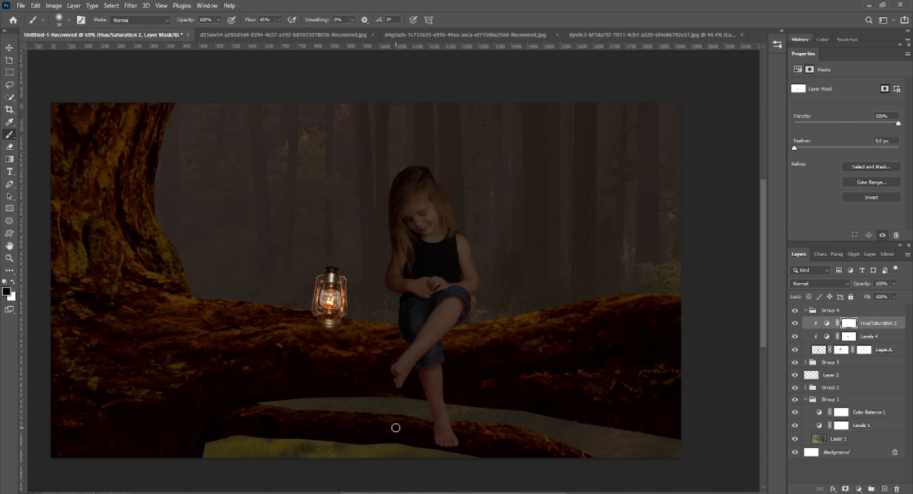
{"action": "scroll", "coordinate": [395, 428], "scroll_direction": "down", "scroll_amount": 1}
{"action": "left_click", "coordinate": [807, 314]}
{"action": "left_click", "coordinate": [885, 489]}
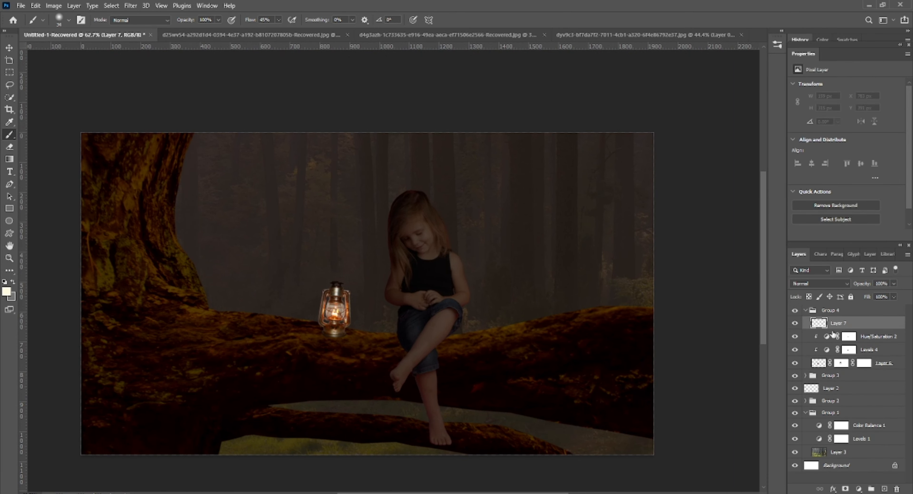
{"action": "key", "text": "ctrl+z"}
Add a new layer above the lantern's group and set the foreground colour to an orange sampled from the flame.
{"action": "left_click", "coordinate": [805, 310]}
{"action": "left_click", "coordinate": [884, 488]}
{"action": "left_click", "coordinate": [6, 291]}
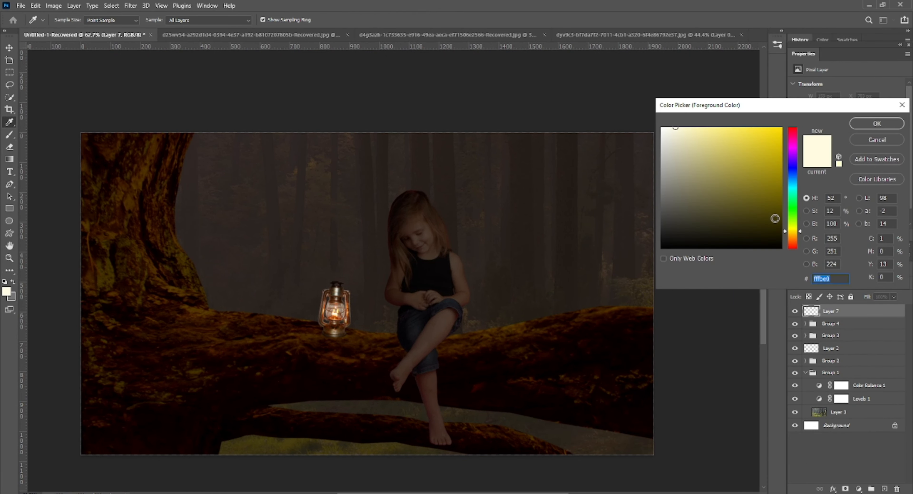
{"action": "left_click", "coordinate": [336, 309]}
{"action": "left_click_drag", "start_coordinate": [794, 238], "coordinate": [794, 236]}
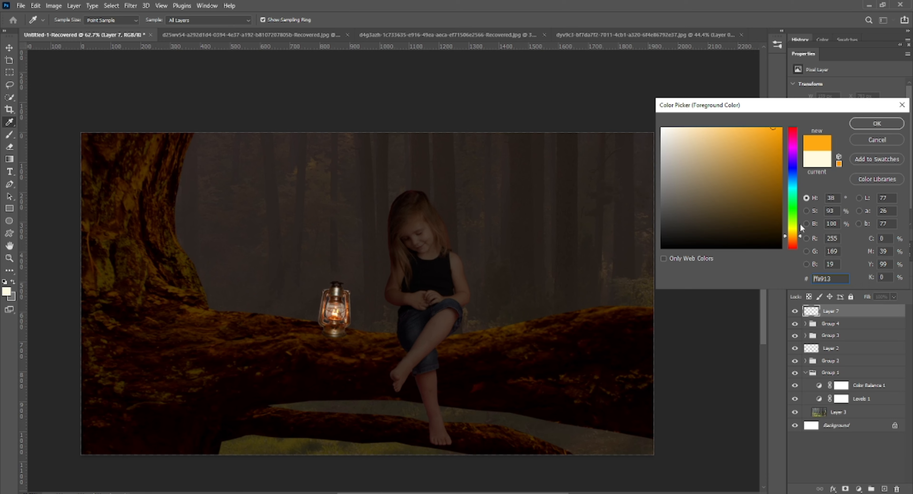
{"action": "left_click", "coordinate": [867, 140]}
{"action": "left_click", "coordinate": [6, 291]}
{"action": "left_click", "coordinate": [335, 314]}
{"action": "left_click", "coordinate": [340, 318]}
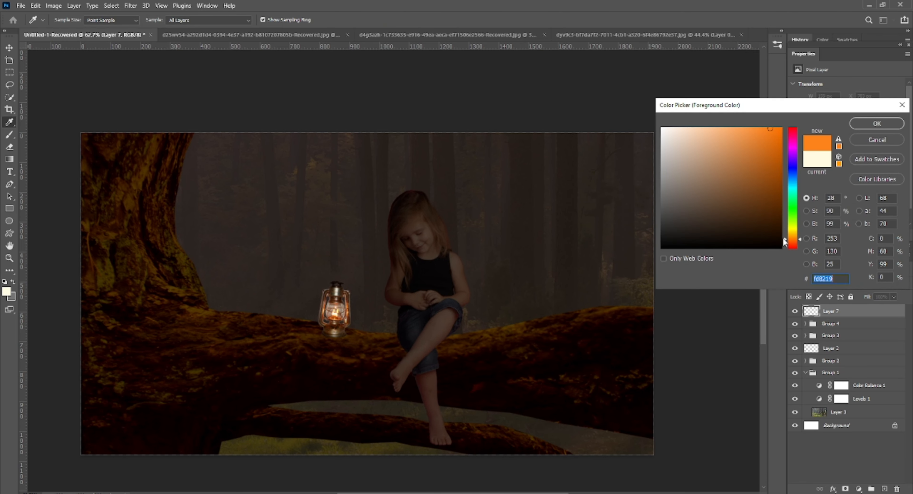
{"action": "left_click", "coordinate": [877, 123]}
Paint a soft orange glow around the lantern on the new layer with a 432 px soft brush at 9% flow.
{"action": "scroll", "coordinate": [357, 300], "scroll_direction": "down", "scroll_amount": 3}
{"action": "key", "text": "b"}
{"action": "right_click", "coordinate": [389, 258]}
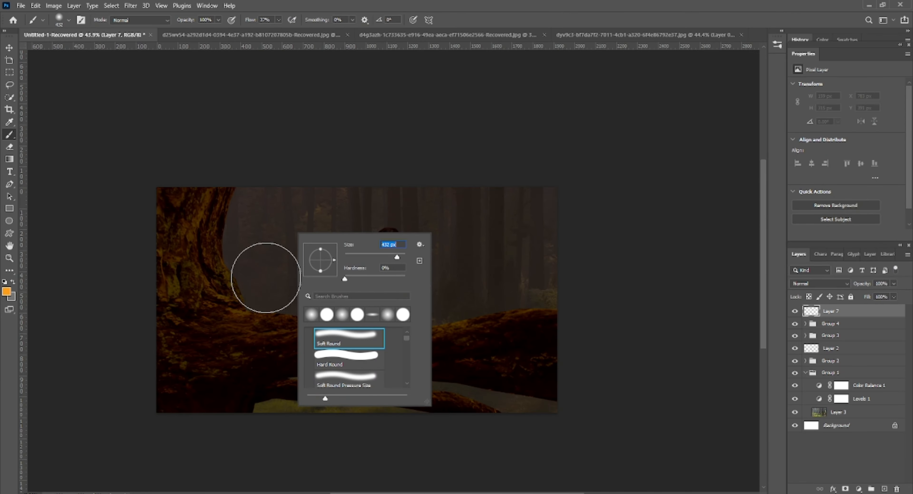
{"action": "left_click_drag", "start_coordinate": [279, 321], "coordinate": [319, 321]}
{"action": "key", "text": "ctrl+z"}
{"action": "left_click", "coordinate": [332, 317]}
{"action": "right_click", "coordinate": [341, 316]}
{"action": "left_click", "coordinate": [278, 21]}
{"action": "left_click_drag", "start_coordinate": [277, 33], "coordinate": [264, 33]}
{"action": "mouse_move", "coordinate": [357, 276]}
{"action": "left_mouse_down"}
{"action": "mouse_move", "coordinate": [369, 322]}
{"action": "mouse_move", "coordinate": [189, 332]}
{"action": "mouse_move", "coordinate": [315, 360]}
{"action": "left_mouse_up"}
{"action": "scroll", "coordinate": [391, 328], "scroll_direction": "up", "scroll_amount": 3}
{"action": "left_click_drag", "start_coordinate": [377, 232], "coordinate": [366, 316]}
{"action": "left_click_drag", "start_coordinate": [313, 257], "coordinate": [306, 282]}
{"action": "scroll", "coordinate": [307, 282], "scroll_direction": "down", "scroll_amount": 3}
Hide the painted orange glow with a black layer mask on Layer 7.
{"action": "left_click", "coordinate": [845, 489], "text": "alt"}
{"action": "scroll", "coordinate": [279, 335], "scroll_direction": "up", "scroll_amount": 7}
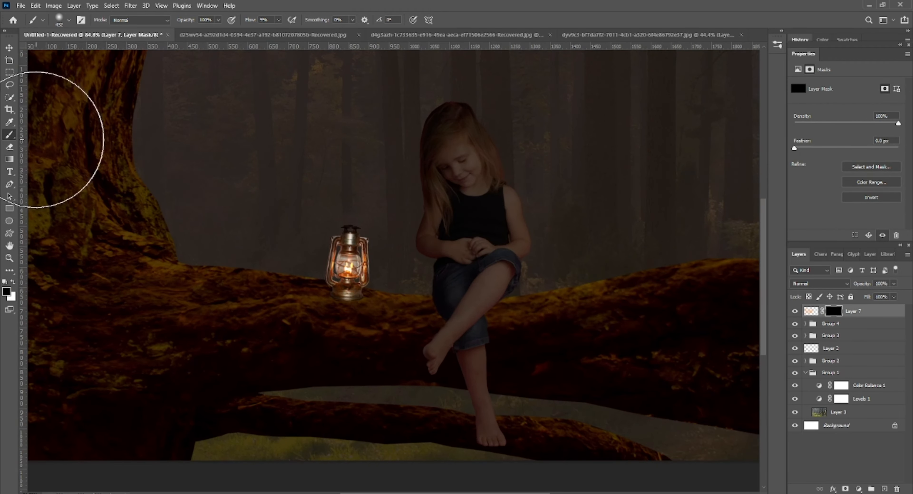
Reveal the orange glow over the lantern's flame by painting white on the Layer 7 mask with a 69 px soft brush.
{"action": "left_click", "coordinate": [13, 281]}
{"action": "scroll", "coordinate": [216, 266], "scroll_direction": "down", "scroll_amount": 3}
{"action": "scroll", "coordinate": [315, 265], "scroll_direction": "up", "scroll_amount": 4}
{"action": "right_click", "coordinate": [318, 265]}
{"action": "left_click_drag", "start_coordinate": [406, 289], "coordinate": [393, 288]}
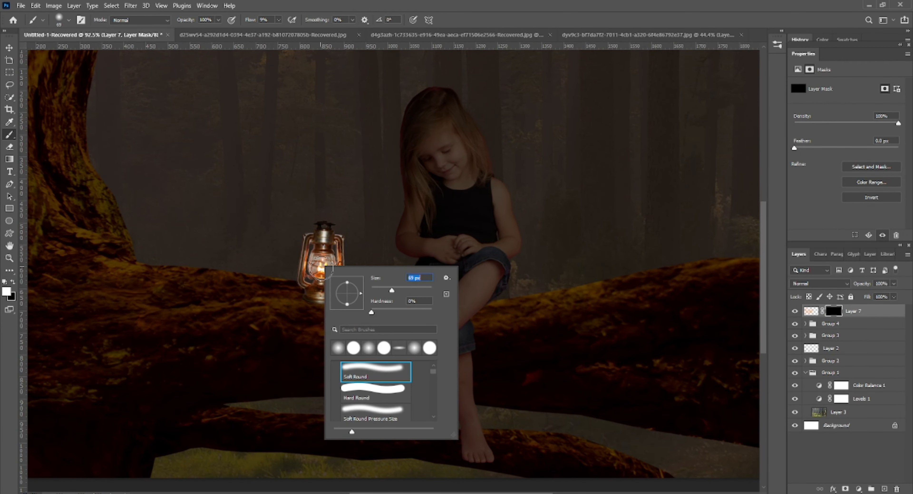
{"action": "left_click_drag", "start_coordinate": [322, 268], "coordinate": [322, 264]}
Reveal the orange glow on the branch beneath the lantern with a flattened 401 px soft brush at 19% flow.
{"action": "right_click", "coordinate": [338, 276]}
{"action": "left_click_drag", "start_coordinate": [419, 300], "coordinate": [433, 300]}
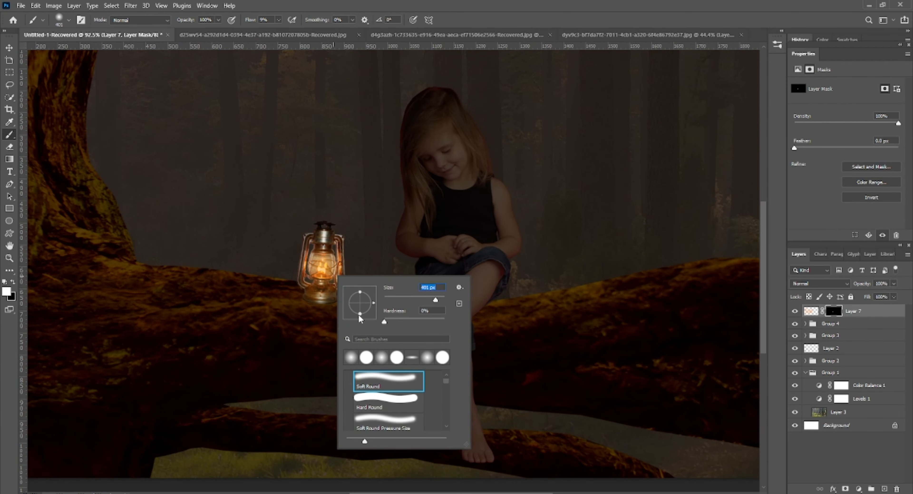
{"action": "left_click_drag", "start_coordinate": [361, 316], "coordinate": [361, 310]}
{"action": "mouse_move", "coordinate": [232, 298]}
{"action": "left_mouse_down"}
{"action": "mouse_move", "coordinate": [201, 297]}
{"action": "mouse_move", "coordinate": [283, 301]}
{"action": "left_mouse_up"}
{"action": "key", "text": "ctrl+z"}
{"action": "left_click_drag", "start_coordinate": [385, 341], "coordinate": [387, 330]}
{"action": "left_click", "coordinate": [279, 20]}
{"action": "left_click_drag", "start_coordinate": [278, 32], "coordinate": [282, 33]}
{"action": "left_click_drag", "start_coordinate": [372, 336], "coordinate": [246, 330]}
{"action": "scroll", "coordinate": [200, 298], "scroll_direction": "down", "scroll_amount": 3}
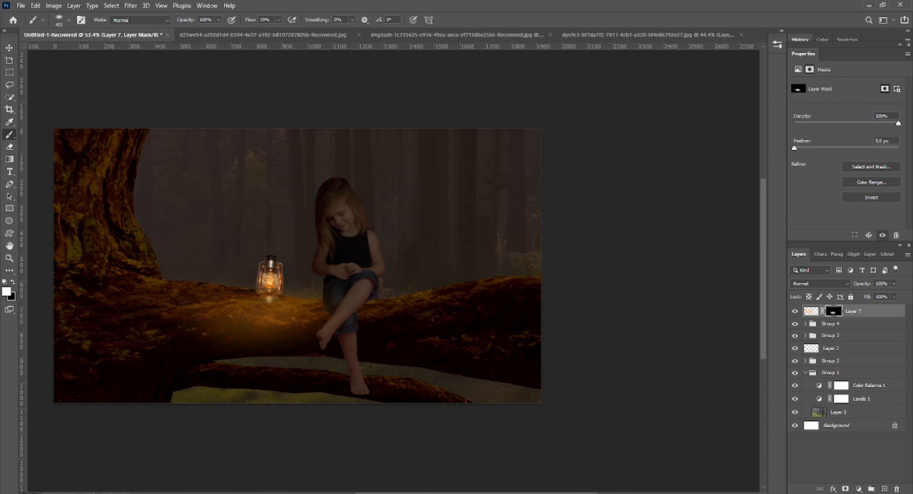
Reveal the orange glow down the large tree trunk on the Layer 7 mask.
{"action": "scroll", "coordinate": [213, 213], "scroll_direction": "left", "scroll_amount": 3}
{"action": "mouse_move", "coordinate": [232, 139]}
{"action": "left_mouse_down"}
{"action": "mouse_move", "coordinate": [211, 167]}
{"action": "mouse_move", "coordinate": [206, 337]}
{"action": "left_mouse_up"}
{"action": "key", "text": "ctrl+z"}
{"action": "left_click_drag", "start_coordinate": [220, 133], "coordinate": [246, 272]}
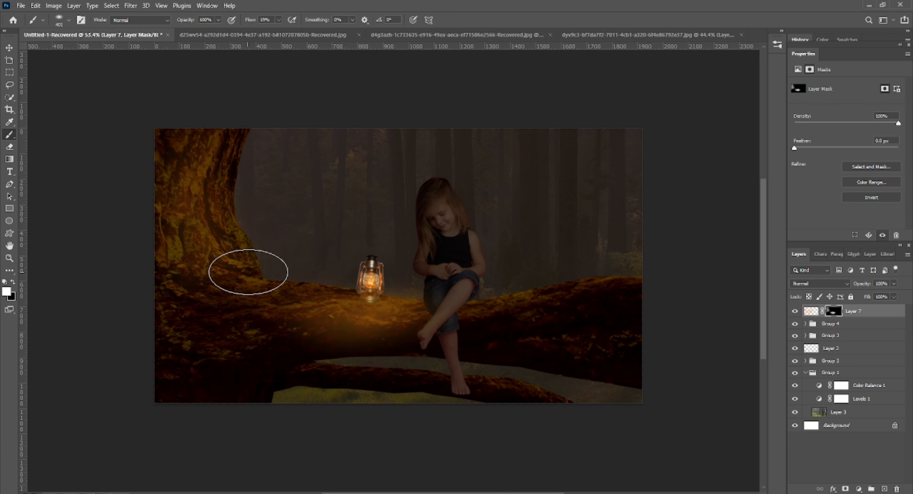
Reveal the orange glow over the girl's hair, arms and legs on the Layer 7 mask with a 177 px brush.
{"action": "scroll", "coordinate": [367, 301], "scroll_direction": "up", "scroll_amount": 2}
{"action": "scroll", "coordinate": [432, 266], "scroll_direction": "up", "scroll_amount": 2}
{"action": "right_click", "coordinate": [434, 208]}
{"action": "right_click", "coordinate": [430, 144]}
{"action": "left_click_drag", "start_coordinate": [536, 169], "coordinate": [527, 169]}
{"action": "mouse_move", "coordinate": [442, 145]}
{"action": "left_mouse_down"}
{"action": "mouse_move", "coordinate": [426, 209]}
{"action": "mouse_move", "coordinate": [442, 145]}
{"action": "left_mouse_up"}
{"action": "mouse_move", "coordinate": [449, 265]}
{"action": "left_mouse_down"}
{"action": "mouse_move", "coordinate": [449, 210]}
{"action": "mouse_move", "coordinate": [436, 353]}
{"action": "left_mouse_up"}
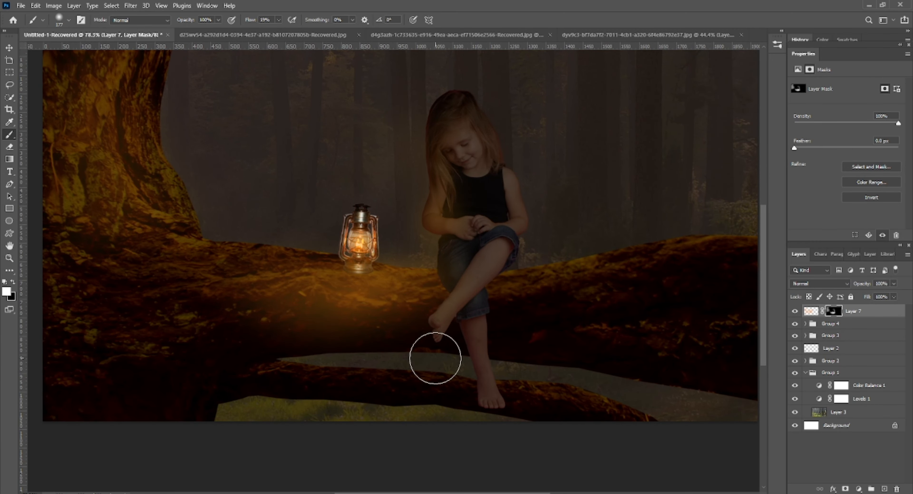
{"action": "mouse_move", "coordinate": [453, 131]}
{"action": "left_mouse_down"}
{"action": "mouse_move", "coordinate": [438, 195]}
{"action": "mouse_move", "coordinate": [495, 279]}
{"action": "left_mouse_up"}
{"action": "scroll", "coordinate": [449, 275], "scroll_direction": "down", "scroll_amount": 3}
Brighten the girl's body and legs by painting black on the Levels 3 mask with a 117 px soft brush.
{"action": "left_click", "coordinate": [820, 283]}
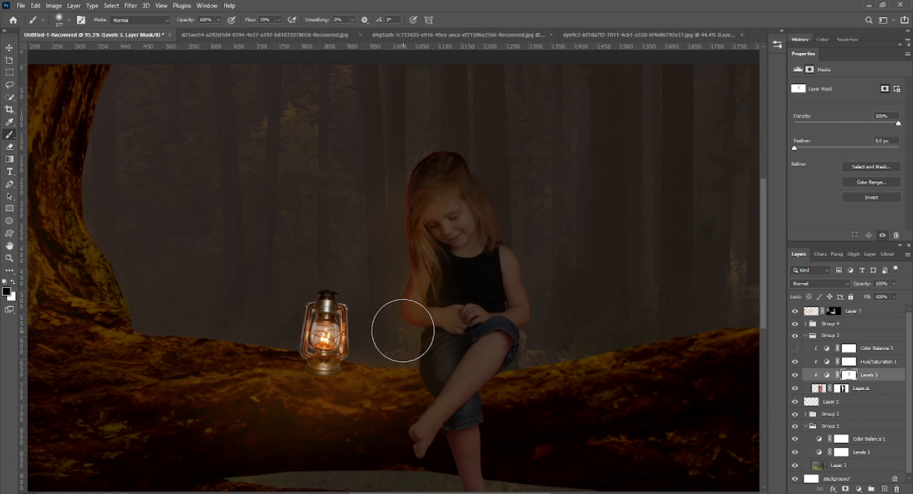
{"action": "scroll", "coordinate": [407, 321], "scroll_direction": "up", "scroll_amount": 1}
{"action": "right_click", "coordinate": [428, 215]}
{"action": "left_click_drag", "start_coordinate": [518, 239], "coordinate": [511, 240]}
{"action": "mouse_move", "coordinate": [475, 204]}
{"action": "left_mouse_down"}
{"action": "mouse_move", "coordinate": [455, 300]}
{"action": "mouse_move", "coordinate": [448, 442]}
{"action": "mouse_move", "coordinate": [475, 362]}
{"action": "left_mouse_up"}
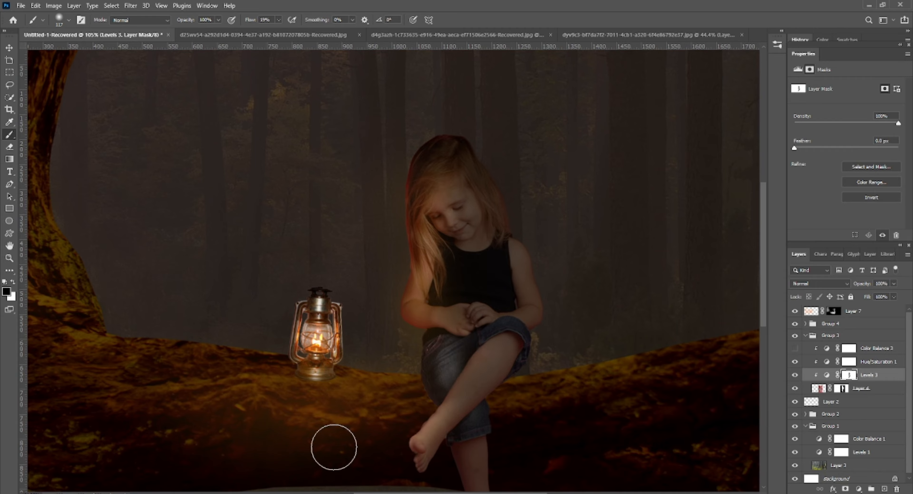
{"action": "scroll", "coordinate": [465, 424], "scroll_direction": "up", "scroll_amount": 3}
{"action": "scroll", "coordinate": [453, 432], "scroll_direction": "down", "scroll_amount": 2}
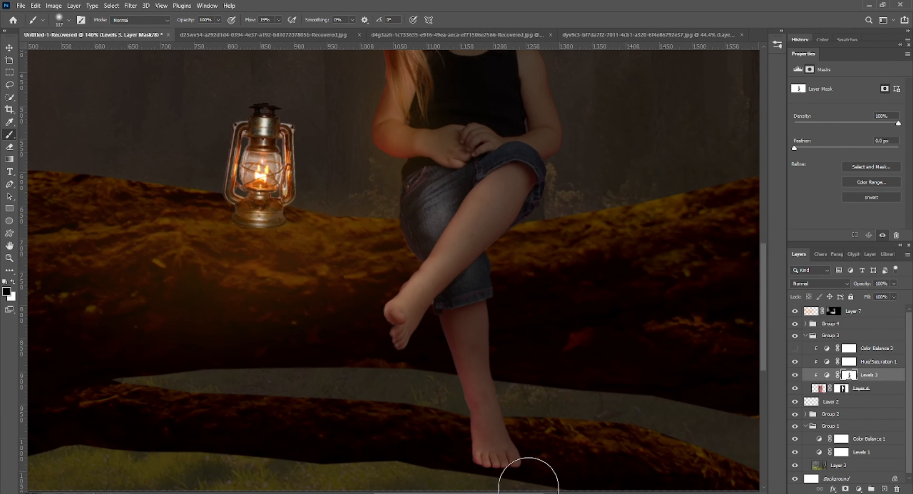
{"action": "left_click_drag", "start_coordinate": [496, 454], "coordinate": [414, 238]}
Restore shadow along the edges of the girl's legs by painting white on the Levels 3 mask with a smaller brush.
{"action": "scroll", "coordinate": [372, 344], "scroll_direction": "up", "scroll_amount": 7}
{"action": "key", "text": "x"}
{"action": "right_click", "coordinate": [480, 288]}
{"action": "left_click_drag", "start_coordinate": [556, 314], "coordinate": [543, 314]}
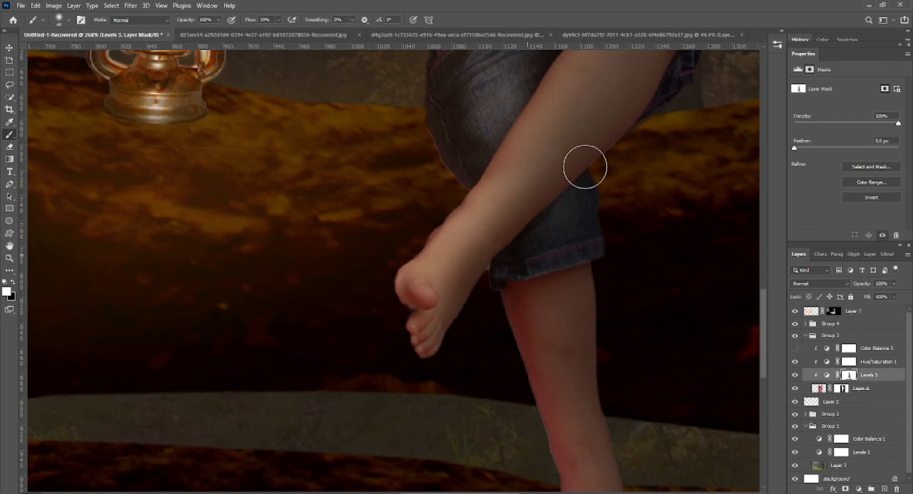
{"action": "scroll", "coordinate": [482, 346], "scroll_direction": "down", "scroll_amount": 5}
{"action": "scroll", "coordinate": [481, 267], "scroll_direction": "up", "scroll_amount": 1}
{"action": "key", "text": "x"}
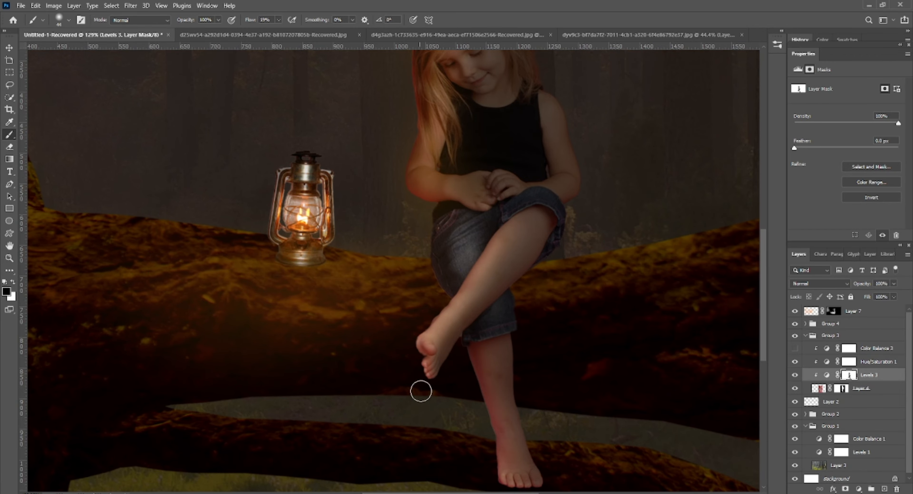
Refine the light and shadow on the girl's hair and near arm on the Levels 3 mask, alternating black and white.
{"action": "scroll", "coordinate": [419, 369], "scroll_direction": "down", "scroll_amount": 2}
{"action": "scroll", "coordinate": [370, 217], "scroll_direction": "up", "scroll_amount": 5}
{"action": "key", "text": "x"}
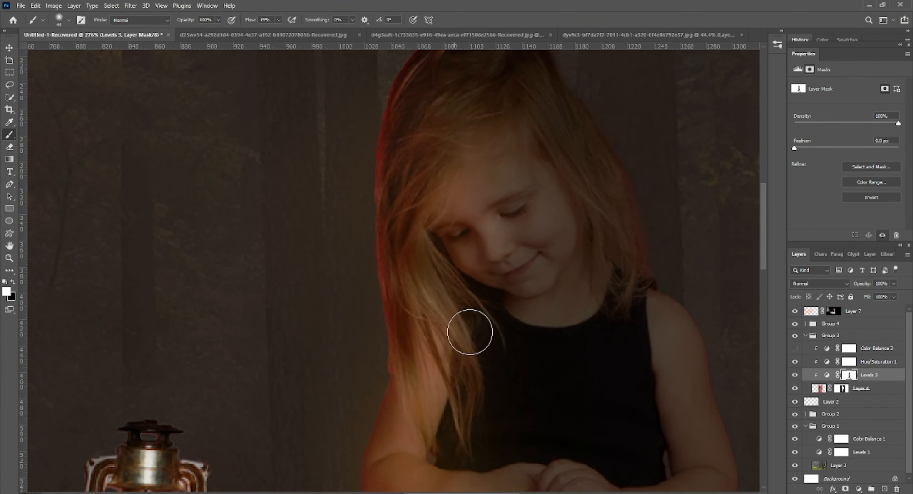
{"action": "scroll", "coordinate": [496, 390], "scroll_direction": "down", "scroll_amount": 3}
{"action": "key", "text": "x"}
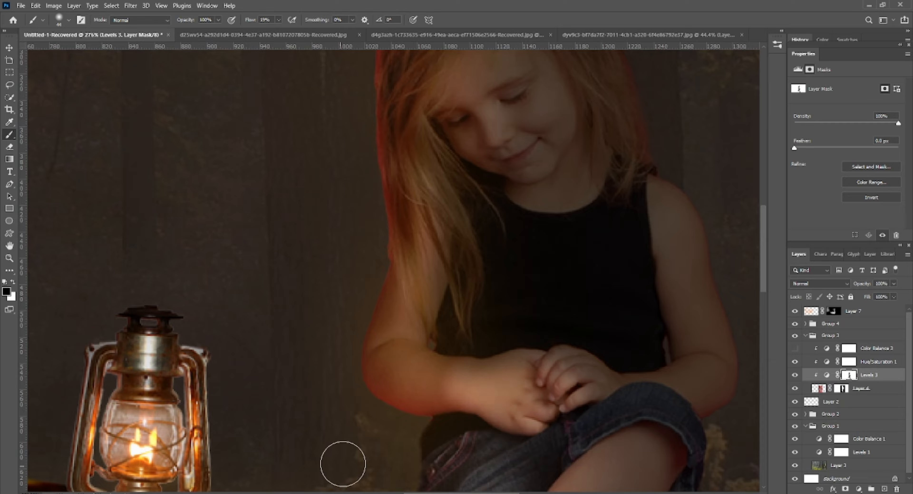
Brighten the girl's face, arms and raised leg by painting black on the Levels 3 mask with a larger soft brush.
{"action": "scroll", "coordinate": [438, 462], "scroll_direction": "down", "scroll_amount": 4}
{"action": "right_click", "coordinate": [460, 436]}
{"action": "left_click_drag", "start_coordinate": [524, 352], "coordinate": [533, 352]}
{"action": "left_click", "coordinate": [387, 434]}
{"action": "scroll", "coordinate": [434, 483], "scroll_direction": "right", "scroll_amount": 2}
{"action": "left_click_drag", "start_coordinate": [399, 253], "coordinate": [401, 298]}
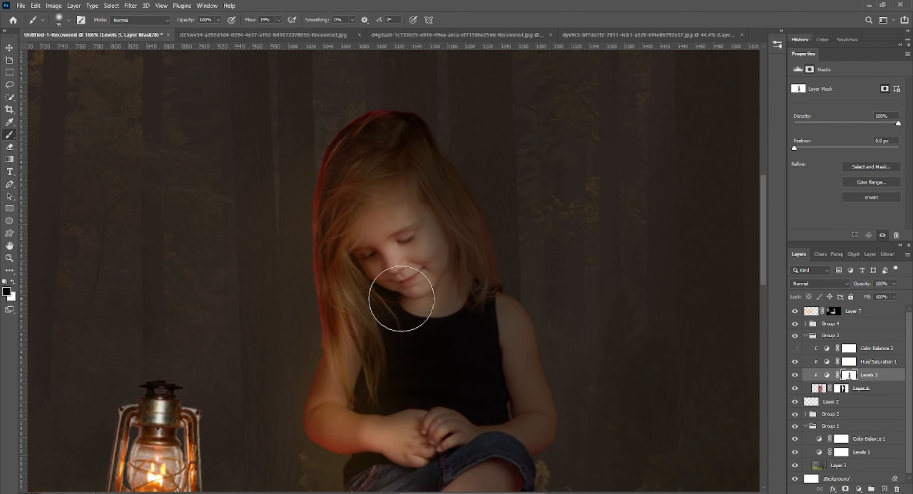
{"action": "scroll", "coordinate": [404, 193], "scroll_direction": "down", "scroll_amount": 3}
{"action": "scroll", "coordinate": [404, 265], "scroll_direction": "up", "scroll_amount": 5}
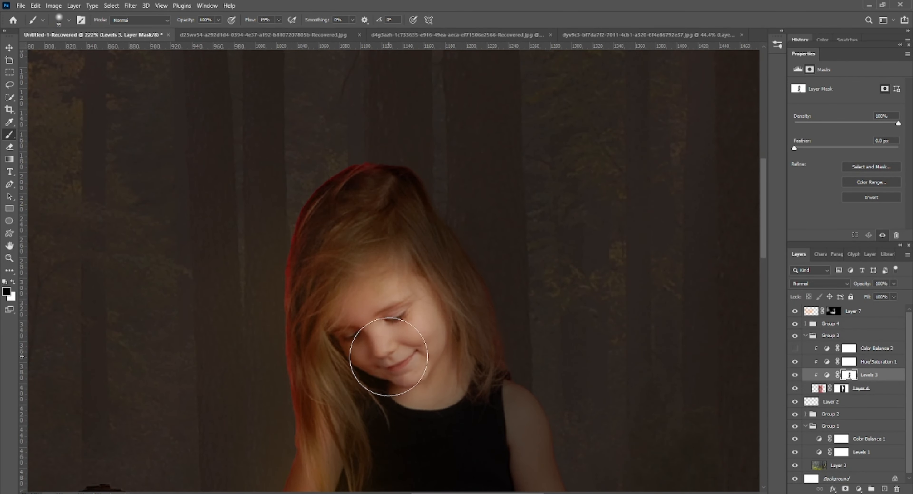
{"action": "scroll", "coordinate": [451, 418], "scroll_direction": "down", "scroll_amount": 2}
{"action": "scroll", "coordinate": [457, 453], "scroll_direction": "up", "scroll_amount": 3}
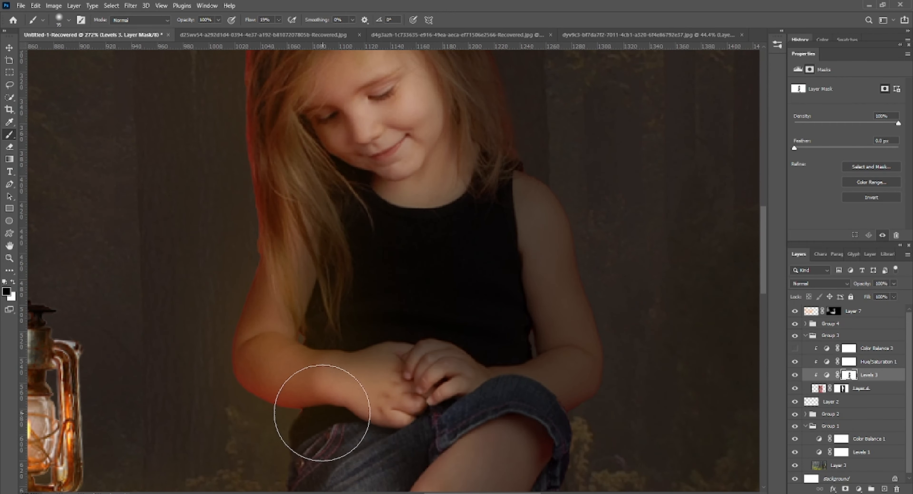
{"action": "scroll", "coordinate": [322, 412], "scroll_direction": "down", "scroll_amount": 5}
{"action": "scroll", "coordinate": [436, 454], "scroll_direction": "up", "scroll_amount": 3}
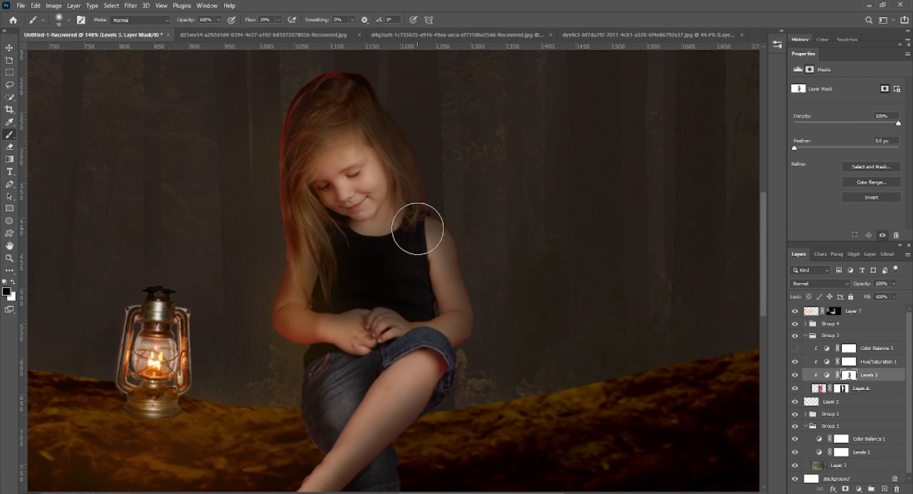
Shape the light on the girl's arm farther from the lantern on the Levels 3 mask, alternating white and black.
{"action": "key", "text": "x"}
{"action": "mouse_move", "coordinate": [418, 229]}
{"action": "left_mouse_down"}
{"action": "mouse_move", "coordinate": [440, 268]}
{"action": "mouse_move", "coordinate": [463, 220]}
{"action": "left_mouse_up"}
{"action": "key", "text": "x"}
{"action": "left_click_drag", "start_coordinate": [445, 321], "coordinate": [446, 312]}
{"action": "left_click_drag", "start_coordinate": [427, 248], "coordinate": [444, 317]}
{"action": "key", "text": "x"}
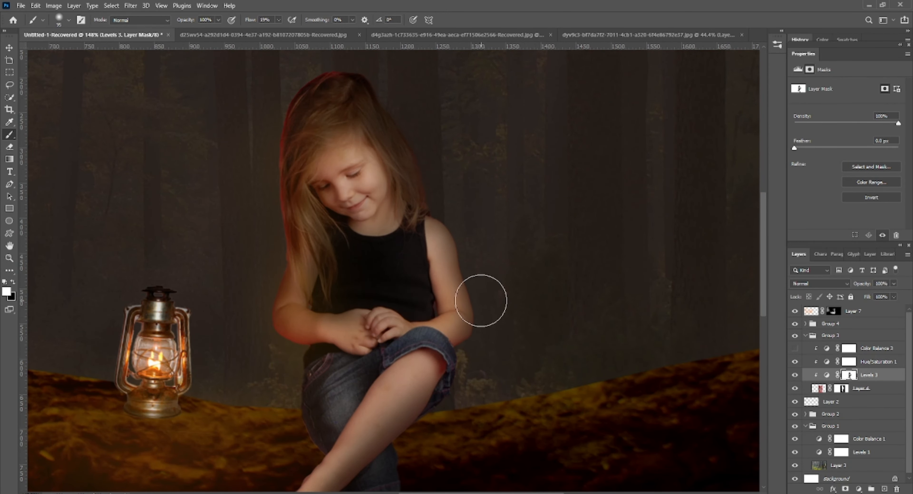
Balance light and shadow across the girl's forearms, hands and face on the Levels 3 mask, alternating black and white.
{"action": "scroll", "coordinate": [422, 186], "scroll_direction": "up", "scroll_amount": 3}
{"action": "key", "text": "x"}
{"action": "left_click_drag", "start_coordinate": [261, 324], "coordinate": [365, 337]}
{"action": "key", "text": "x"}
{"action": "left_click_drag", "start_coordinate": [376, 338], "coordinate": [288, 328]}
{"action": "key", "text": "x"}
{"action": "scroll", "coordinate": [288, 328], "scroll_direction": "down", "scroll_amount": 2}
{"action": "scroll", "coordinate": [313, 190], "scroll_direction": "up", "scroll_amount": 1}
{"action": "key", "text": "x"}
{"action": "mouse_move", "coordinate": [351, 240]}
{"action": "left_mouse_down"}
{"action": "mouse_move", "coordinate": [304, 199]}
{"action": "mouse_move", "coordinate": [318, 255]}
{"action": "left_mouse_up"}
{"action": "key", "text": "x"}
{"action": "key", "text": "x"}
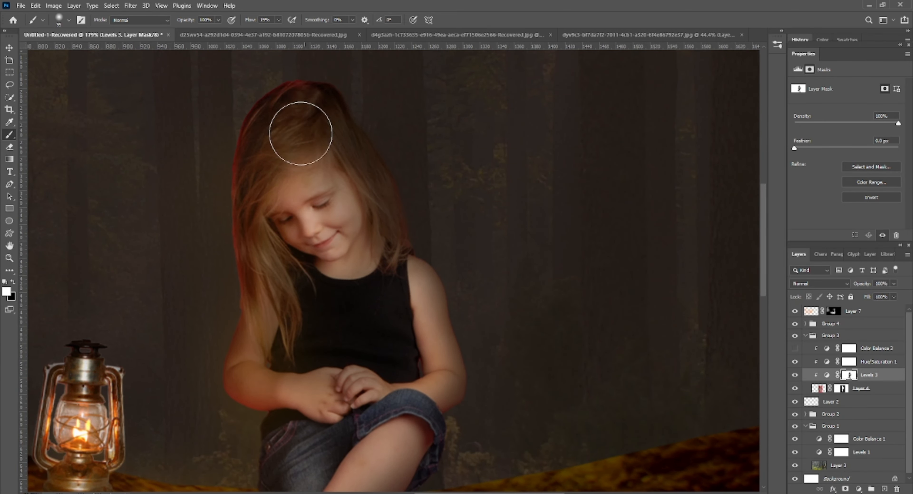
Touch up the lighting on the girl's hair and body with black on the Levels 3 mask.
{"action": "scroll", "coordinate": [356, 227], "scroll_direction": "up", "scroll_amount": 3}
{"action": "key", "text": "x"}
{"action": "left_click", "coordinate": [311, 194]}
{"action": "scroll", "coordinate": [202, 302], "scroll_direction": "down", "scroll_amount": 8}
{"action": "left_click_drag", "start_coordinate": [202, 302], "coordinate": [353, 212]}
{"action": "left_click", "coordinate": [894, 297]}
{"action": "left_click_drag", "start_coordinate": [897, 307], "coordinate": [896, 308]}
Paint black over the girl's lit skin and clothes on the Hue/Saturation 1 mask to bring back her natural colour.
{"action": "left_click", "coordinate": [849, 361]}
{"action": "scroll", "coordinate": [352, 229], "scroll_direction": "up", "scroll_amount": 2}
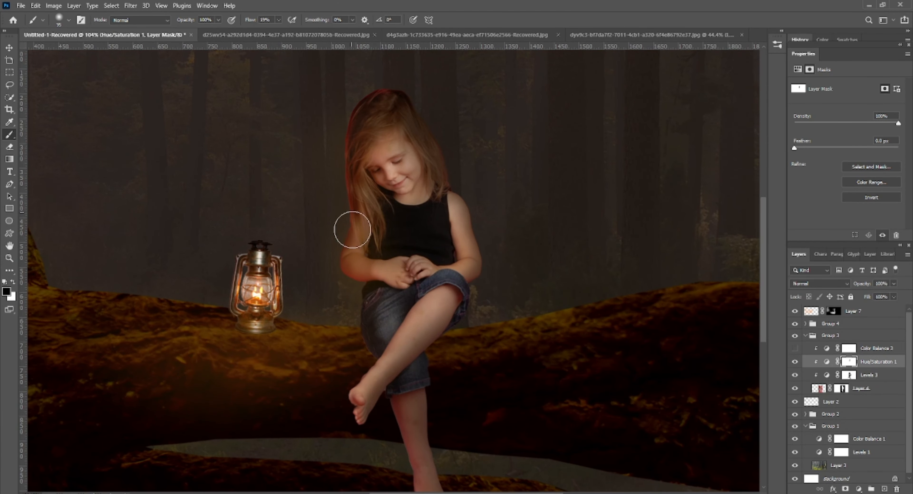
{"action": "scroll", "coordinate": [367, 378], "scroll_direction": "down", "scroll_amount": 3}
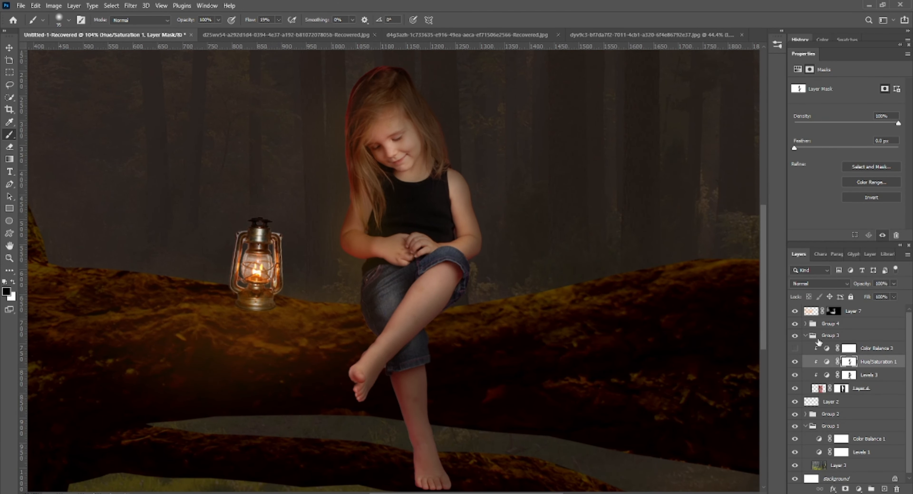
Turn on the Color Balance 3 adjustment, add a vector mask and paint its tint off the girl's lit areas.
{"action": "left_click", "coordinate": [822, 347]}
{"action": "left_click", "coordinate": [795, 348]}
{"action": "scroll", "coordinate": [392, 173], "scroll_direction": "up", "scroll_amount": 5}
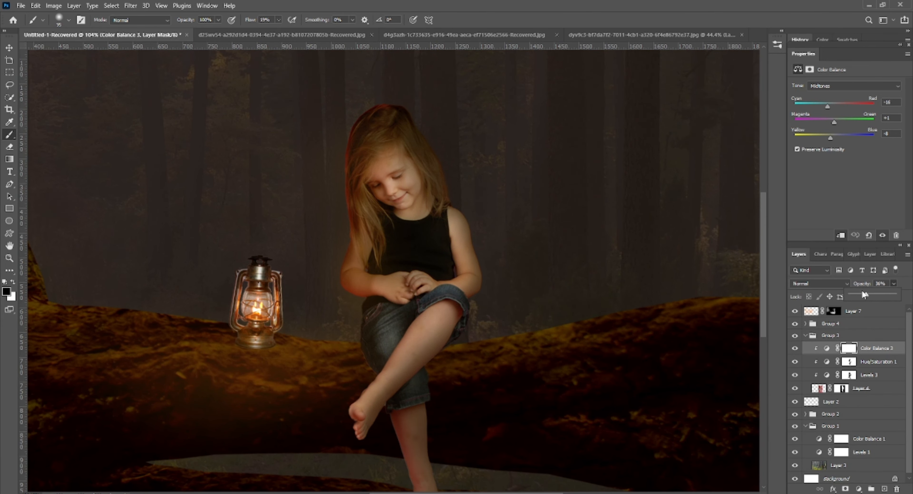
{"action": "left_click", "coordinate": [846, 488]}
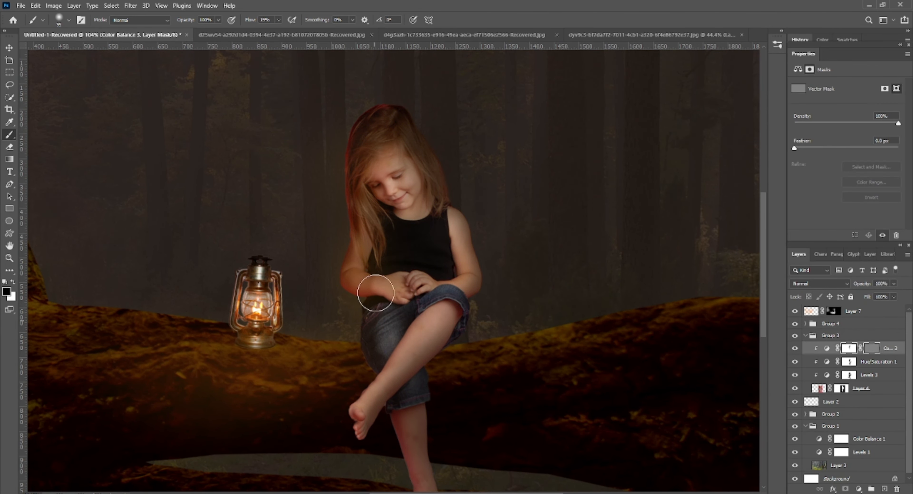
{"action": "scroll", "coordinate": [370, 133], "scroll_direction": "down", "scroll_amount": 9}
{"action": "scroll", "coordinate": [350, 171], "scroll_direction": "up", "scroll_amount": 5}
Paint the Hue/Saturation 2 adjustment off the lantern on its mask with a 243 px soft brush.
{"action": "key", "text": "v"}
{"action": "left_click", "coordinate": [806, 336]}
{"action": "left_click", "coordinate": [813, 323]}
{"action": "left_click", "coordinate": [806, 324]}
{"action": "left_click", "coordinate": [849, 336]}
{"action": "left_click", "coordinate": [795, 337]}
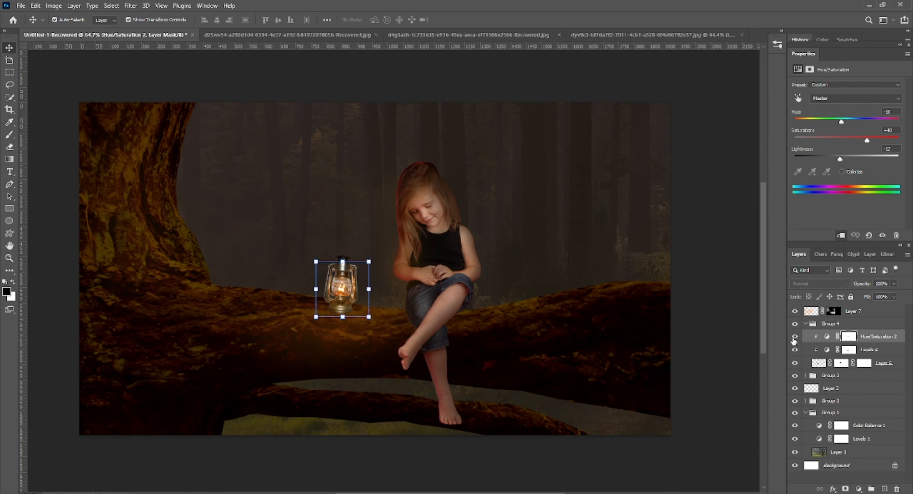
{"action": "left_click", "coordinate": [795, 337]}
{"action": "key", "text": "b"}
{"action": "right_click", "coordinate": [321, 351]}
{"action": "left_click", "coordinate": [383, 342]}
{"action": "key", "text": "Return"}
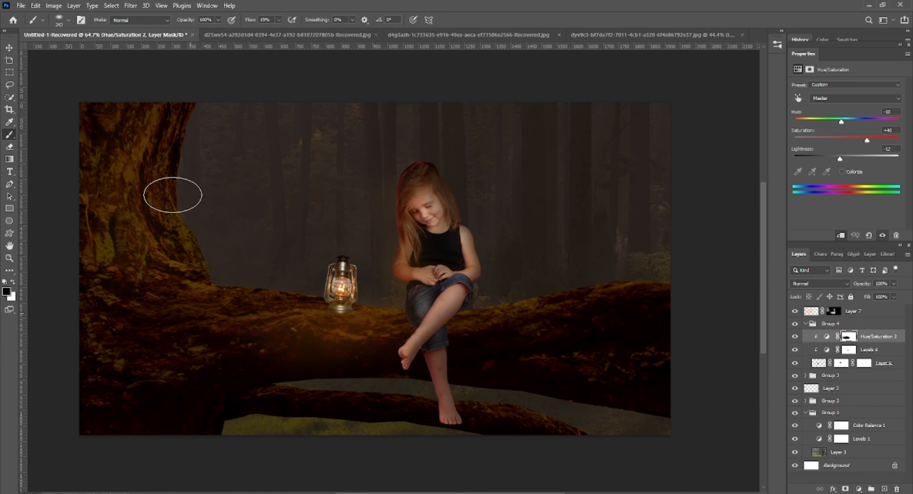
Paint black around the lantern's base on the Levels 4 mask to lift its darkening.
{"action": "left_click", "coordinate": [849, 349]}
{"action": "left_click_drag", "start_coordinate": [352, 348], "coordinate": [320, 321]}
{"action": "scroll", "coordinate": [255, 263], "scroll_direction": "down", "scroll_amount": 1}
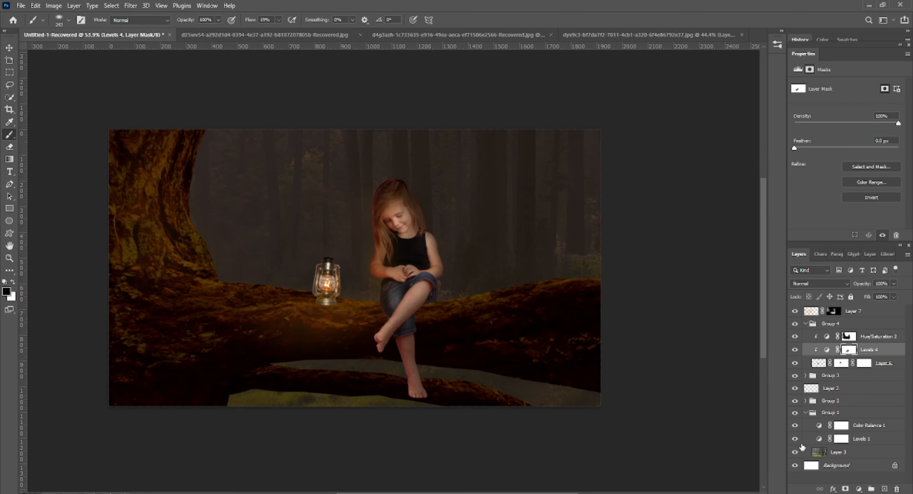
Brighten the branch and trunk around the lantern by painting black on the Levels 2 mask with a large soft brush.
{"action": "left_click", "coordinate": [812, 324]}
{"action": "left_click", "coordinate": [806, 413]}
{"action": "left_click", "coordinate": [812, 401]}
{"action": "left_click", "coordinate": [806, 401]}
{"action": "left_click", "coordinate": [819, 439]}
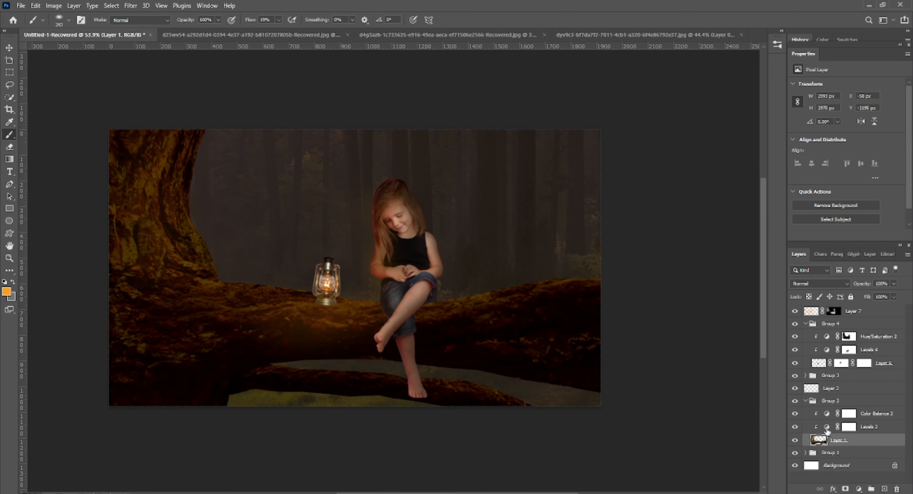
{"action": "left_click", "coordinate": [849, 426]}
{"action": "mouse_move", "coordinate": [309, 316]}
{"action": "left_mouse_down"}
{"action": "mouse_move", "coordinate": [310, 302]}
{"action": "mouse_move", "coordinate": [261, 301]}
{"action": "mouse_move", "coordinate": [202, 196]}
{"action": "mouse_move", "coordinate": [228, 272]}
{"action": "left_mouse_up"}
{"action": "right_click", "coordinate": [311, 302]}
{"action": "left_click", "coordinate": [381, 322]}
{"action": "key", "text": "Return"}
Soften the brightened area from the trunk to the branch by painting white on the Levels 2 mask.
{"action": "key", "text": "x"}
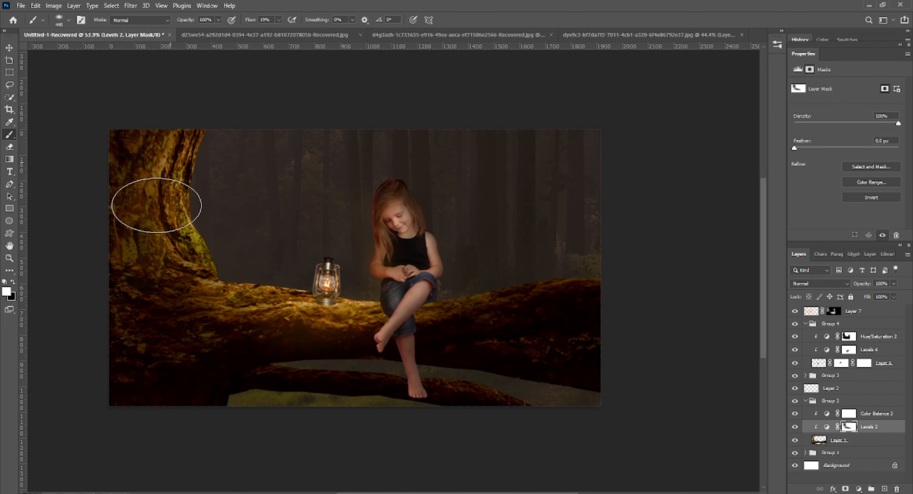
{"action": "left_click_drag", "start_coordinate": [153, 204], "coordinate": [280, 310]}
{"action": "key", "text": "x"}
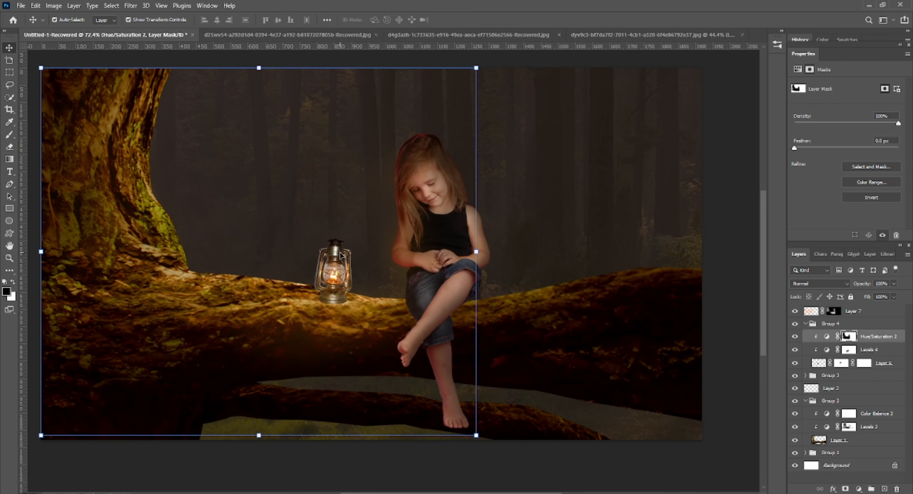
Set the lightness of the lantern's Hue/Saturation 2 adjustment to -47.
{"action": "left_click", "coordinate": [827, 349]}
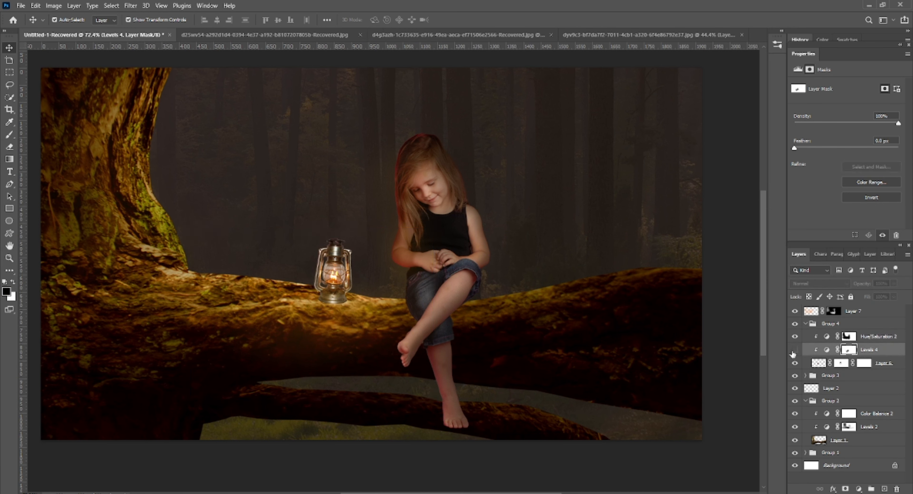
{"action": "key", "text": "alt+bracketright"}
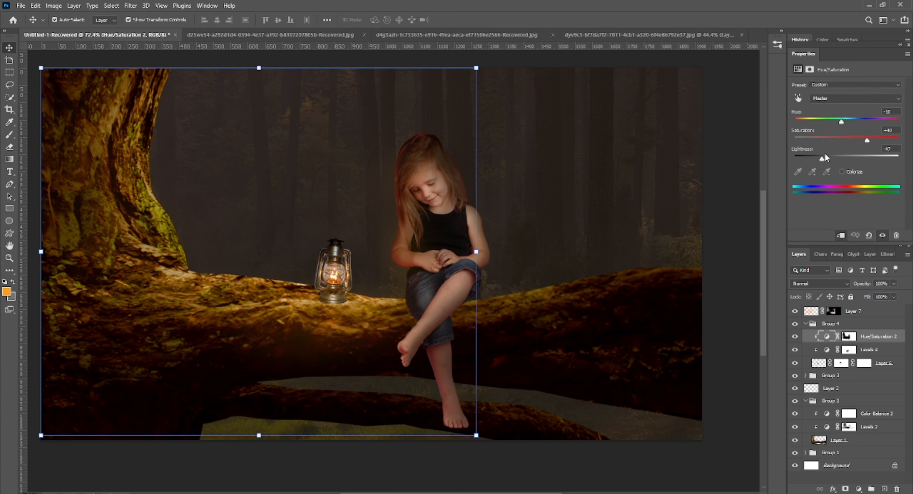
Set Layer 7's blend mode to Lighten and its opacity to 70%, and deselect the layer.
{"action": "left_click", "coordinate": [795, 311]}
{"action": "left_click", "coordinate": [833, 316]}
{"action": "left_click_drag", "start_coordinate": [907, 299], "coordinate": [893, 296]}
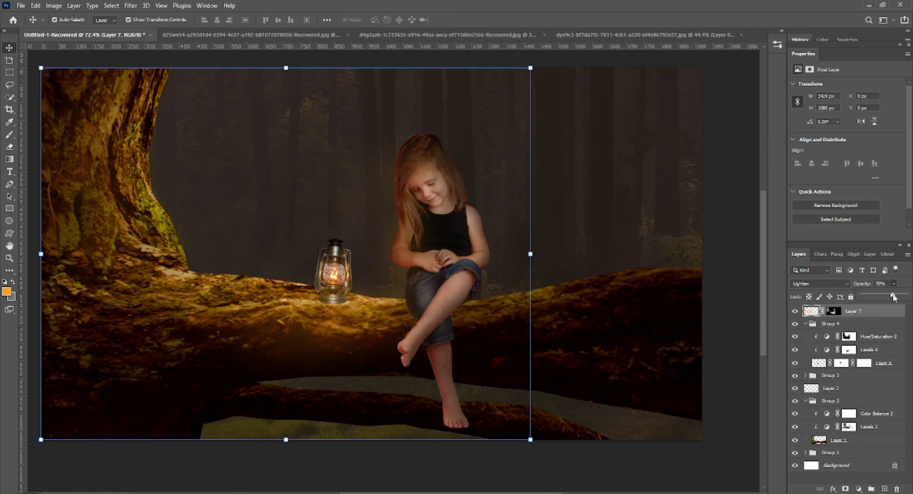
{"action": "left_click", "coordinate": [191, 461]}
{"action": "scroll", "coordinate": [192, 461], "scroll_direction": "down", "scroll_amount": 2}
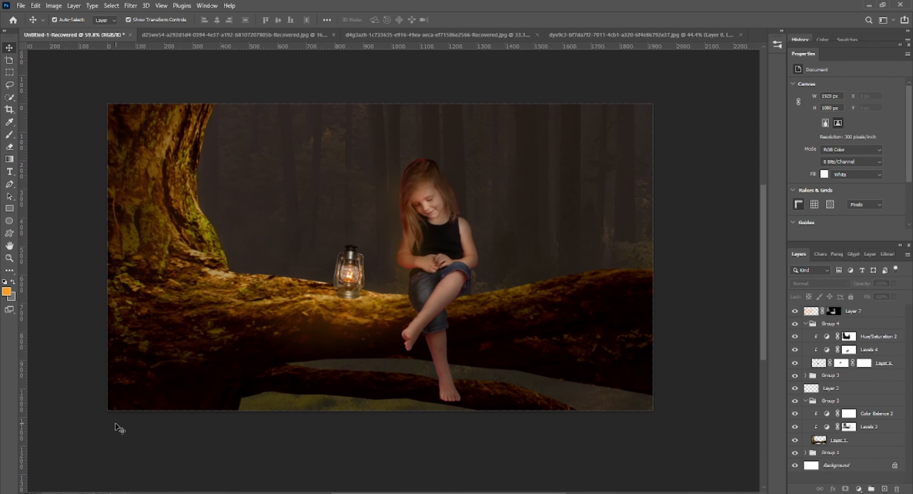
Collapse Group 2, expand Group 1, and review the settings of its Levels 1 and Color Balance 1 adjustments.
{"action": "scroll", "coordinate": [511, 319], "scroll_direction": "down", "scroll_amount": 1}
{"action": "left_click", "coordinate": [805, 401]}
{"action": "left_click", "coordinate": [806, 413]}
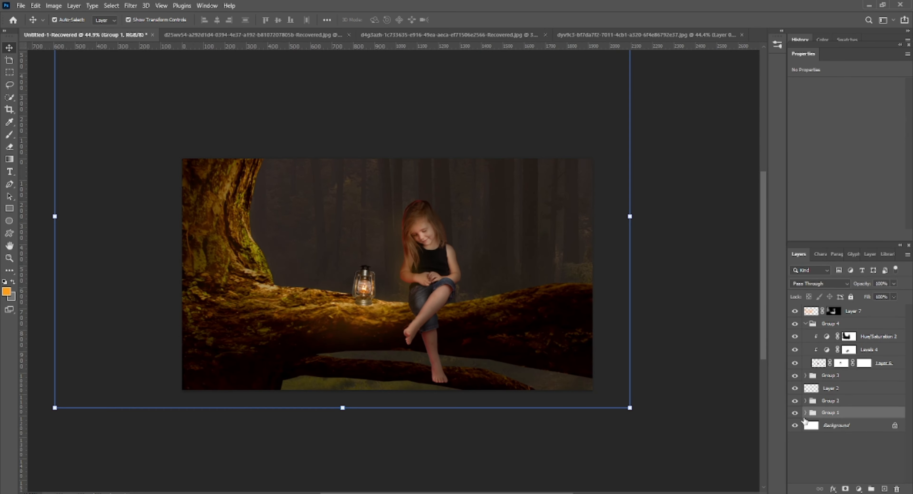
{"action": "left_click", "coordinate": [837, 451]}
{"action": "left_click", "coordinate": [837, 440]}
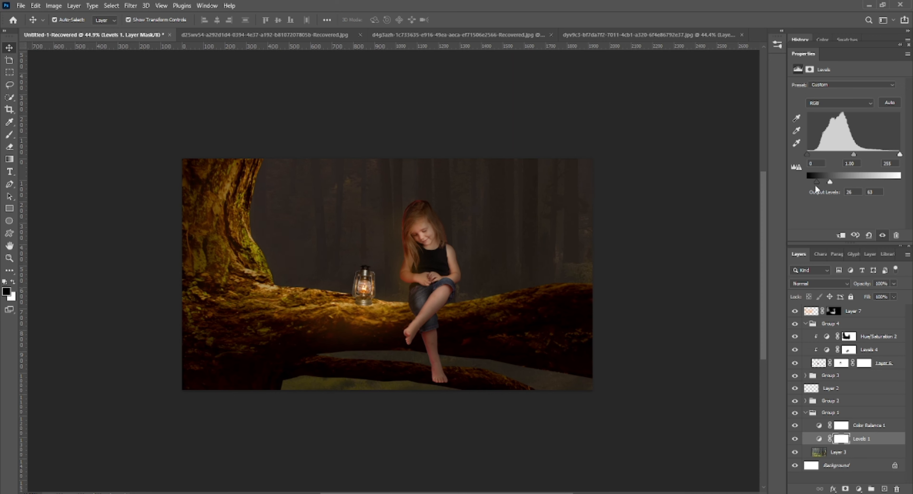
{"action": "left_click", "coordinate": [841, 425]}
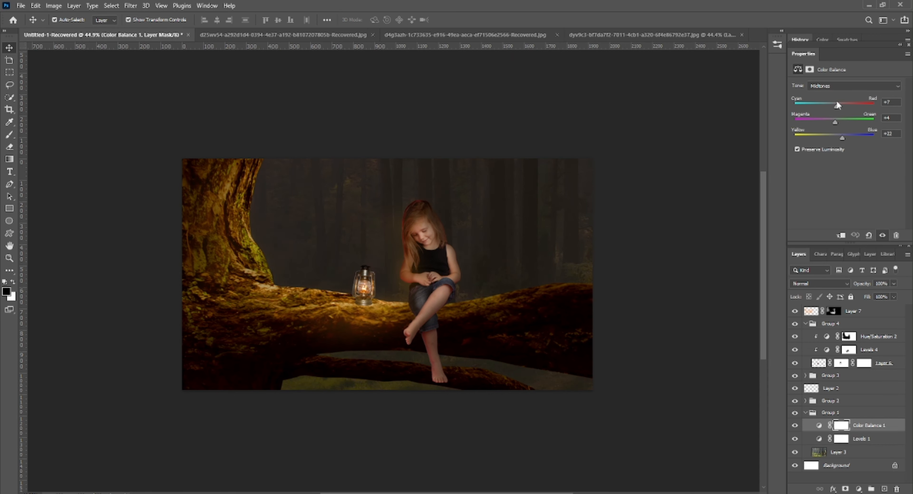
{"action": "scroll", "coordinate": [484, 209], "scroll_direction": "up", "scroll_amount": 1}
Select Layer 3 and set up a 512 px Soft Round Pressure Size brush with 0% hardness and 5% flow.
{"action": "left_click", "coordinate": [839, 451]}
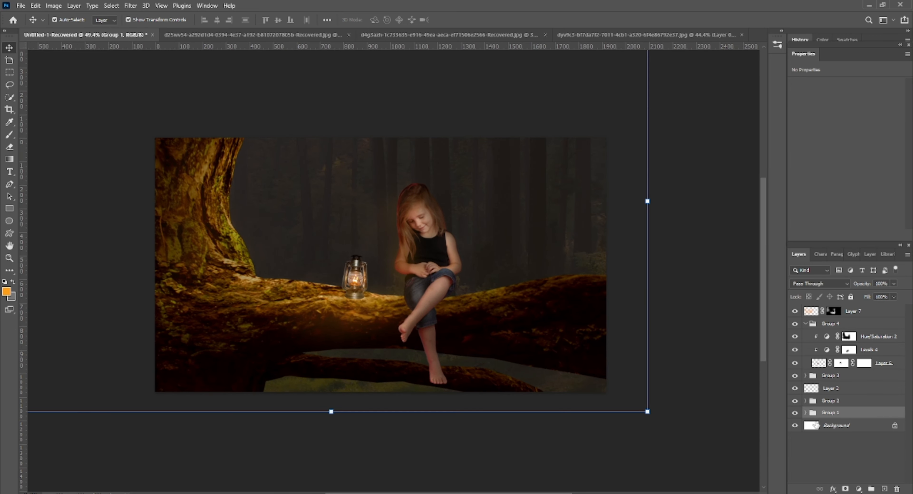
{"action": "key", "text": "b"}
{"action": "right_click", "coordinate": [328, 212]}
{"action": "left_click", "coordinate": [384, 319]}
{"action": "left_click", "coordinate": [383, 356]}
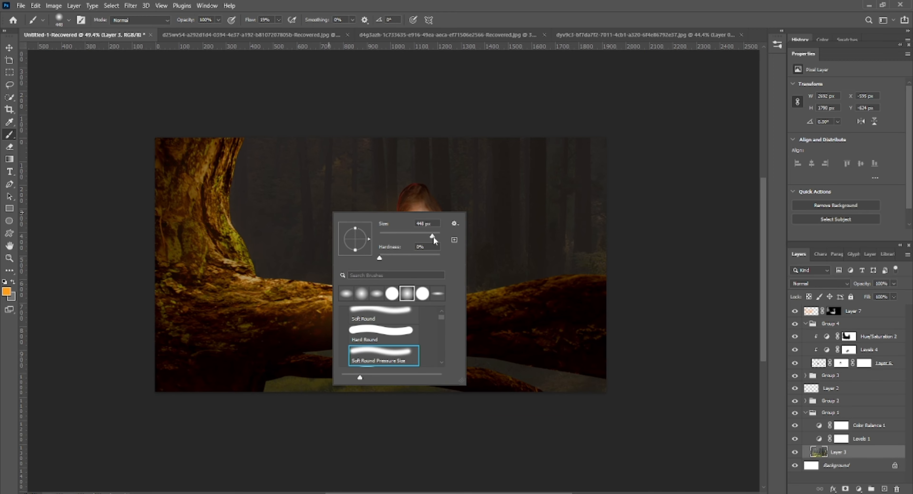
{"action": "left_click_drag", "start_coordinate": [433, 237], "coordinate": [435, 237]}
{"action": "left_click", "coordinate": [278, 20]}
{"action": "left_click_drag", "start_coordinate": [278, 32], "coordinate": [271, 32]}
Undo the stroke made on Layer 3, add a new layer above it, and paint orange across the forest background.
{"action": "mouse_move", "coordinate": [625, 208]}
{"action": "left_mouse_down"}
{"action": "mouse_move", "coordinate": [495, 219]}
{"action": "mouse_move", "coordinate": [605, 143]}
{"action": "mouse_move", "coordinate": [310, 332]}
{"action": "mouse_move", "coordinate": [204, 347]}
{"action": "mouse_move", "coordinate": [631, 116]}
{"action": "left_mouse_up"}
{"action": "key", "text": "ctrl+z"}
{"action": "left_click", "coordinate": [884, 489]}
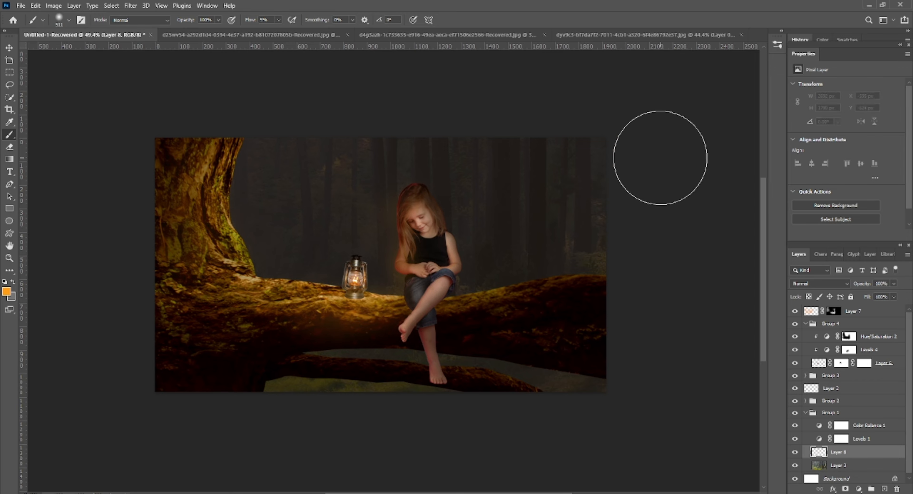
{"action": "mouse_move", "coordinate": [660, 158]}
{"action": "left_mouse_down"}
{"action": "mouse_move", "coordinate": [689, 169]}
{"action": "mouse_move", "coordinate": [166, 253]}
{"action": "mouse_move", "coordinate": [534, 157]}
{"action": "left_mouse_up"}
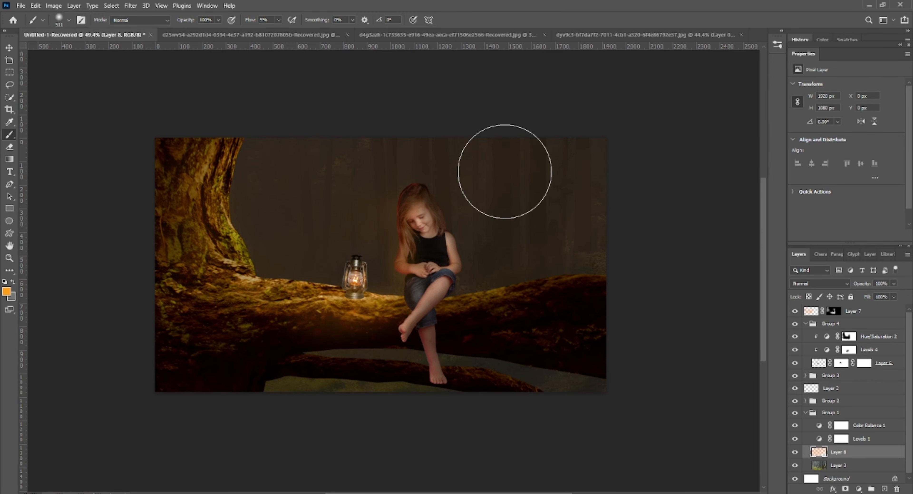
Set the orange paint layer to Soft Light and paint more orange over the forest with the brush flow at 39%.
{"action": "left_click", "coordinate": [820, 283]}
{"action": "left_click", "coordinate": [847, 384]}
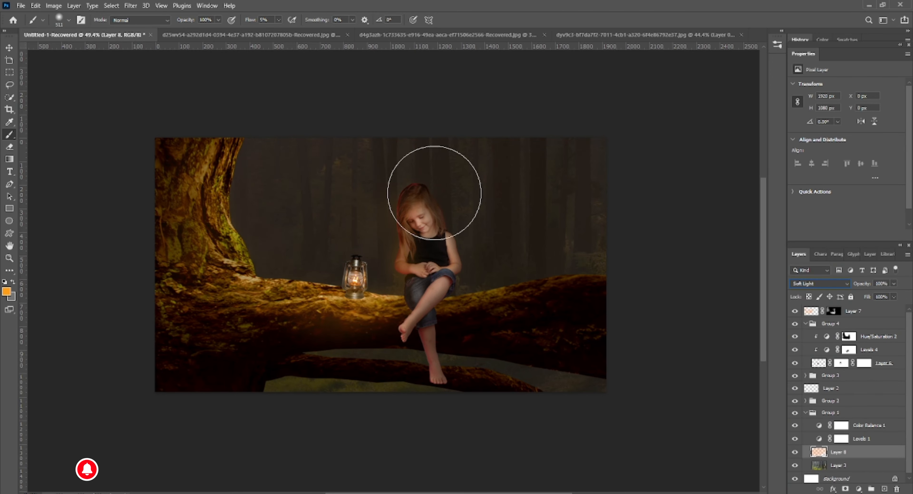
{"action": "right_click", "coordinate": [455, 212]}
{"action": "left_click_drag", "start_coordinate": [279, 20], "coordinate": [284, 29]}
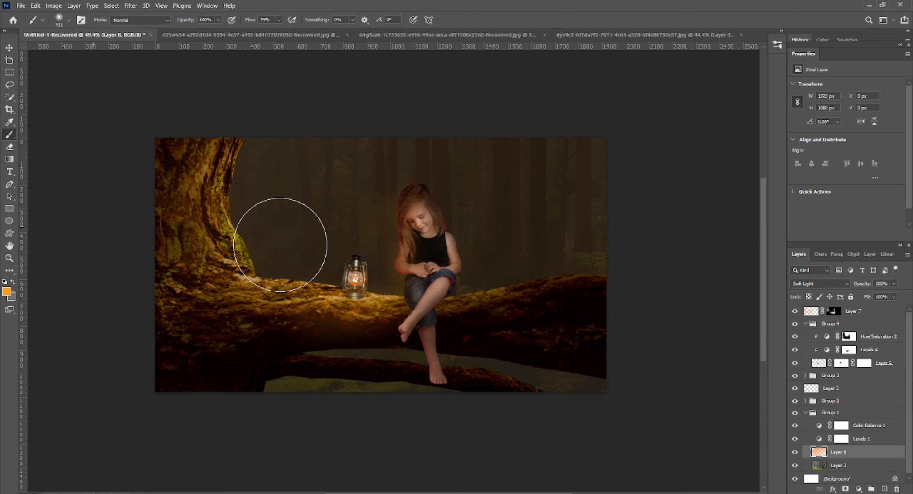
Set the orange paint layer's blend mode to Darker Color, and collapse Group 1 and Group 4.
{"action": "left_click", "coordinate": [830, 282]}
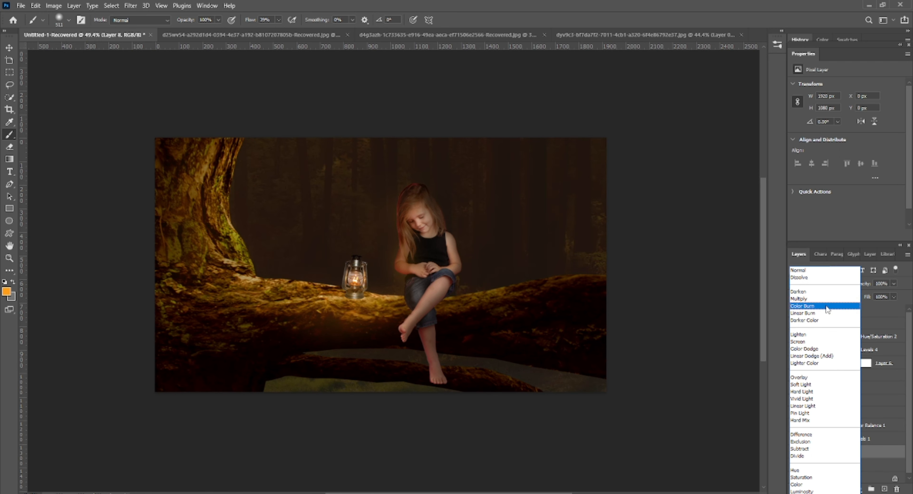
{"action": "left_click", "coordinate": [830, 321]}
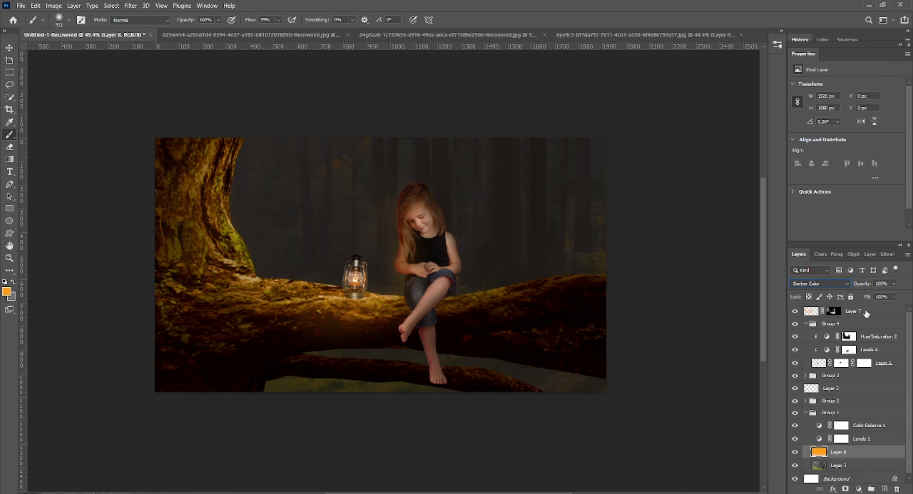
{"action": "left_click", "coordinate": [805, 412]}
{"action": "left_click", "coordinate": [806, 324]}
Add a new layer above Layer 7, dab soft orange over the lantern, and set the layer's blend mode to Multiply.
{"action": "left_click", "coordinate": [879, 315]}
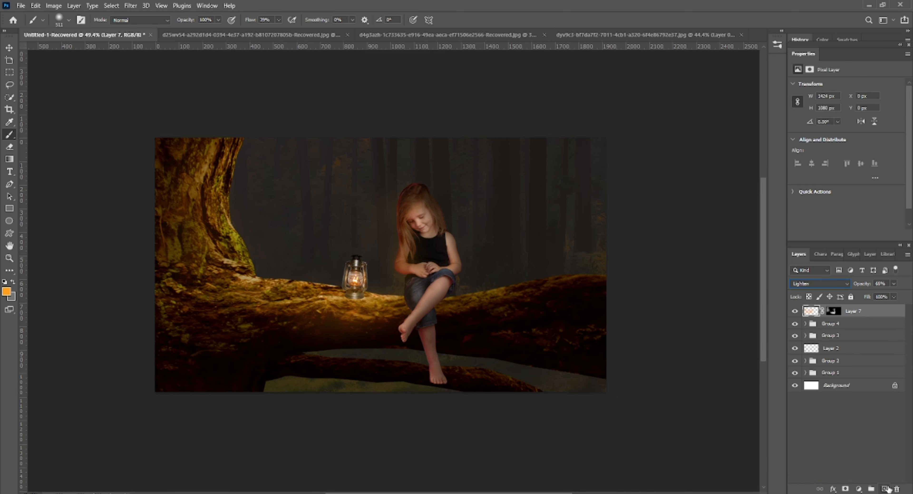
{"action": "left_click", "coordinate": [884, 488]}
{"action": "scroll", "coordinate": [231, 156], "scroll_direction": "down", "scroll_amount": 1}
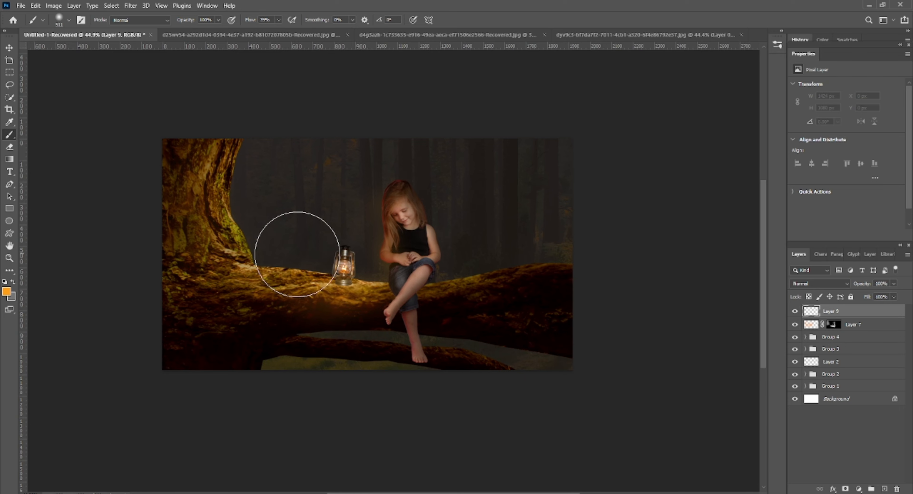
{"action": "left_click", "coordinate": [340, 263]}
{"action": "left_click", "coordinate": [834, 284]}
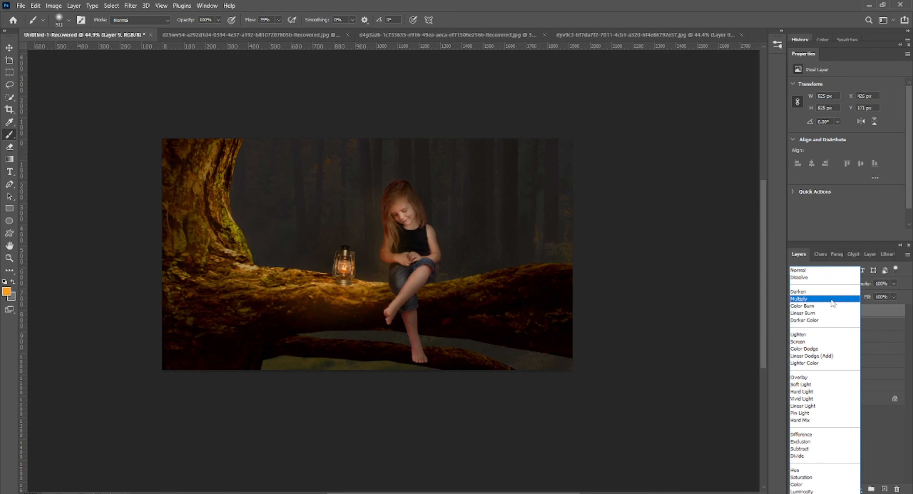
{"action": "left_click", "coordinate": [831, 299]}
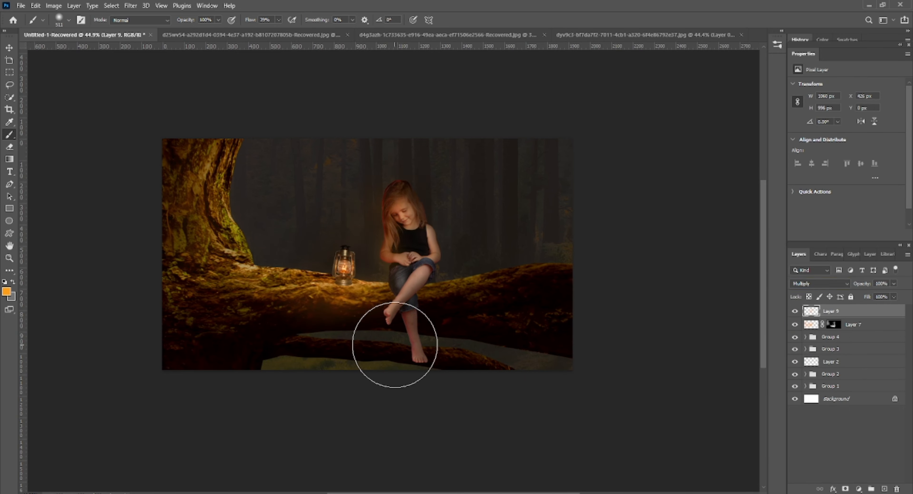
Lower the brush flow to 15% and try painting orange over the girl on Layer 9.
{"action": "right_click", "coordinate": [370, 217]}
{"action": "left_click", "coordinate": [278, 20]}
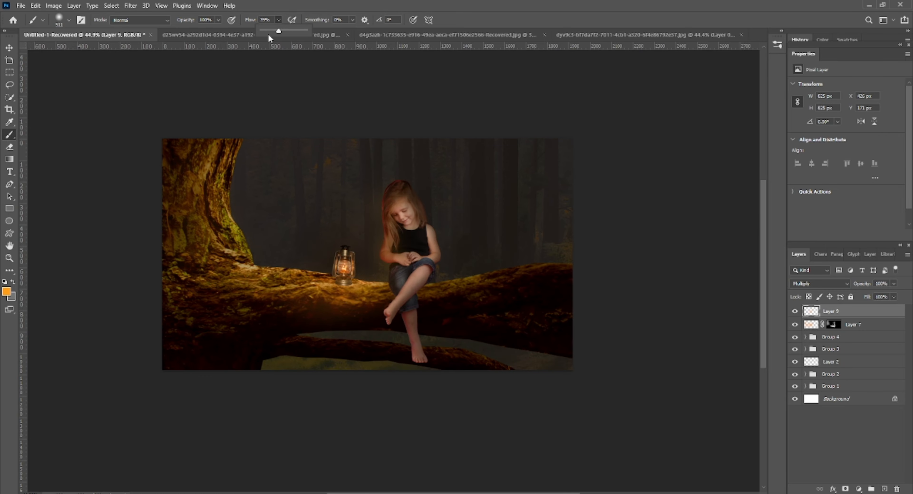
{"action": "left_click_drag", "start_coordinate": [268, 35], "coordinate": [266, 33]}
{"action": "scroll", "coordinate": [397, 379], "scroll_direction": "up", "scroll_amount": 1}
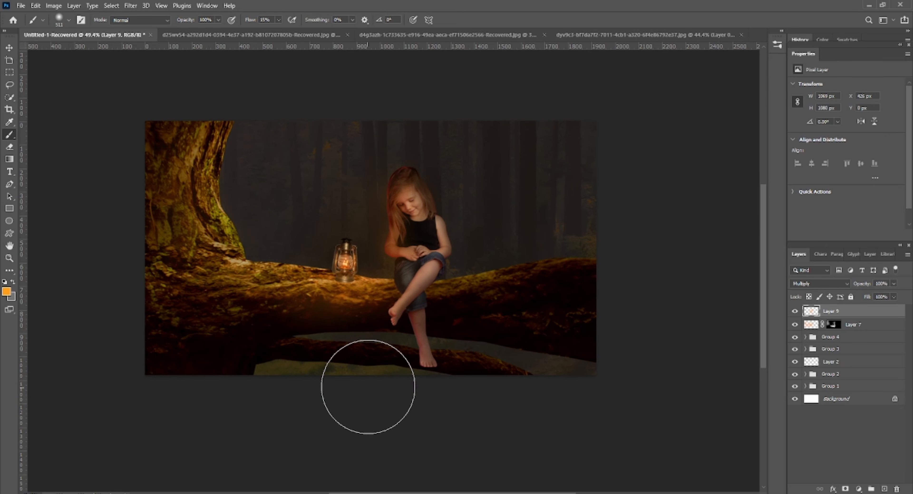
{"action": "scroll", "coordinate": [457, 265], "scroll_direction": "up", "scroll_amount": 2}
Set the foreground color to black, try painting over the girl's legs on Layer 9, and undo the latest strokes.
{"action": "key", "text": "x"}
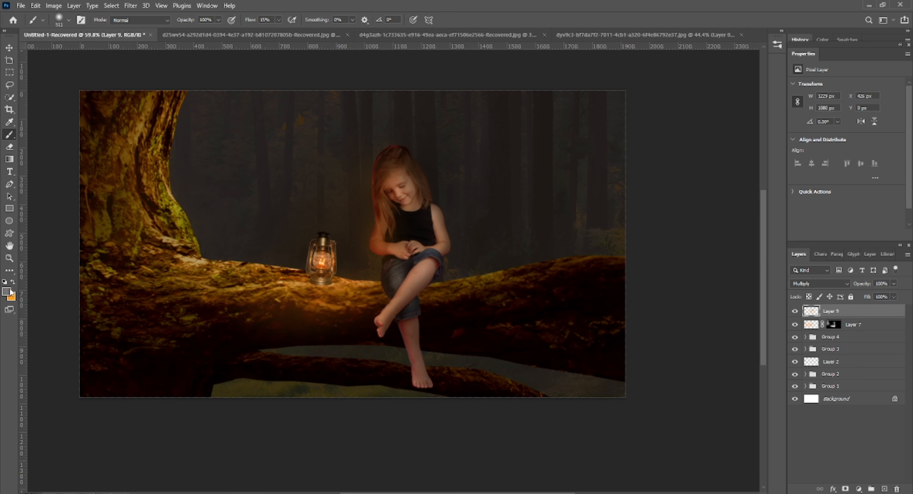
{"action": "left_click", "coordinate": [7, 291]}
{"action": "left_click", "coordinate": [702, 249]}
{"action": "left_click", "coordinate": [877, 124]}
{"action": "mouse_move", "coordinate": [464, 259]}
{"action": "left_mouse_down"}
{"action": "mouse_move", "coordinate": [465, 283]}
{"action": "mouse_move", "coordinate": [465, 213]}
{"action": "mouse_move", "coordinate": [403, 322]}
{"action": "left_mouse_up"}
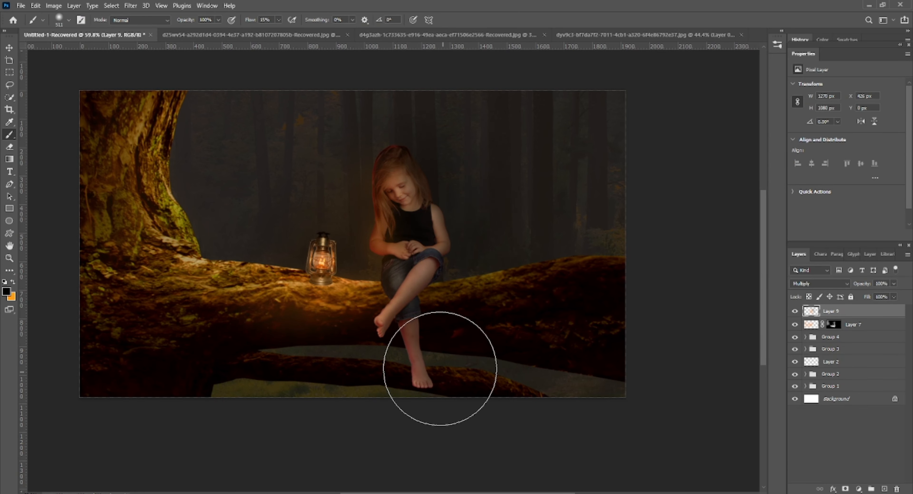
{"action": "key", "text": "x"}
{"action": "key", "text": "ctrl+z"}
{"action": "key", "text": "ctrl+z"}
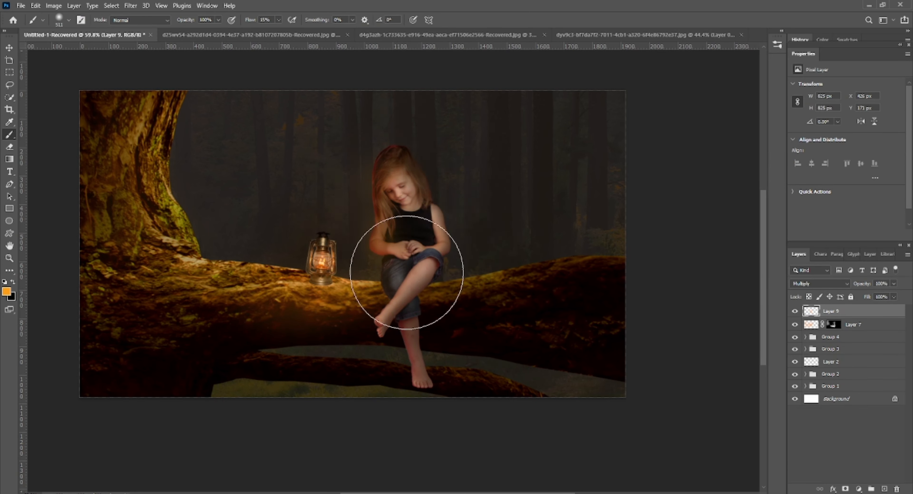
Reduce the brush size to about 120 px with orange as the foreground color.
{"action": "right_click", "coordinate": [407, 273]}
{"action": "left_click", "coordinate": [462, 225]}
{"action": "left_click", "coordinate": [389, 184]}
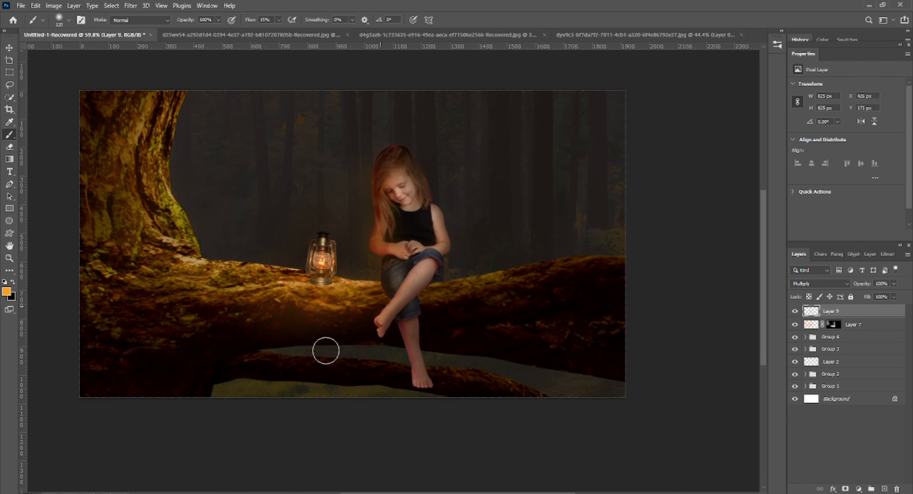
Select the girl's Layer 4 and lasso the red fringe along the lantern-facing edge of her hair.
{"action": "scroll", "coordinate": [389, 184], "scroll_direction": "down", "scroll_amount": 2}
{"action": "scroll", "coordinate": [356, 198], "scroll_direction": "up", "scroll_amount": 6}
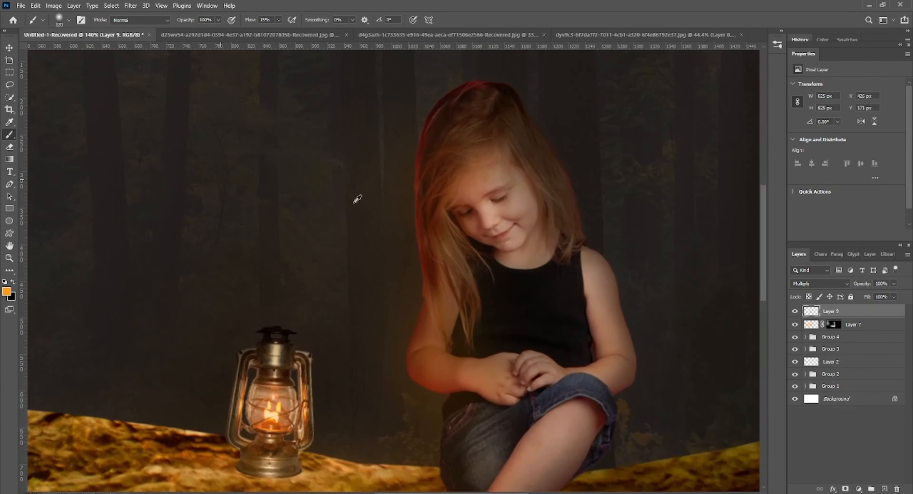
{"action": "key", "text": "v"}
{"action": "left_click", "coordinate": [556, 190]}
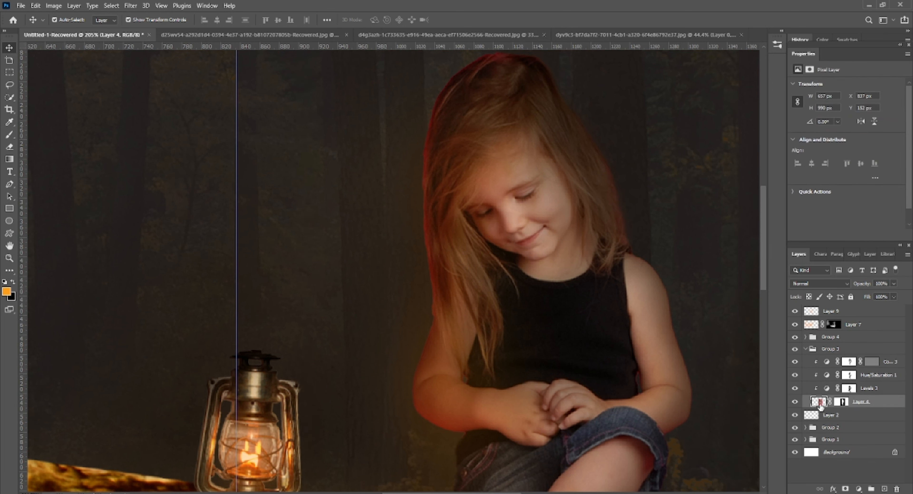
{"action": "key", "text": "l"}
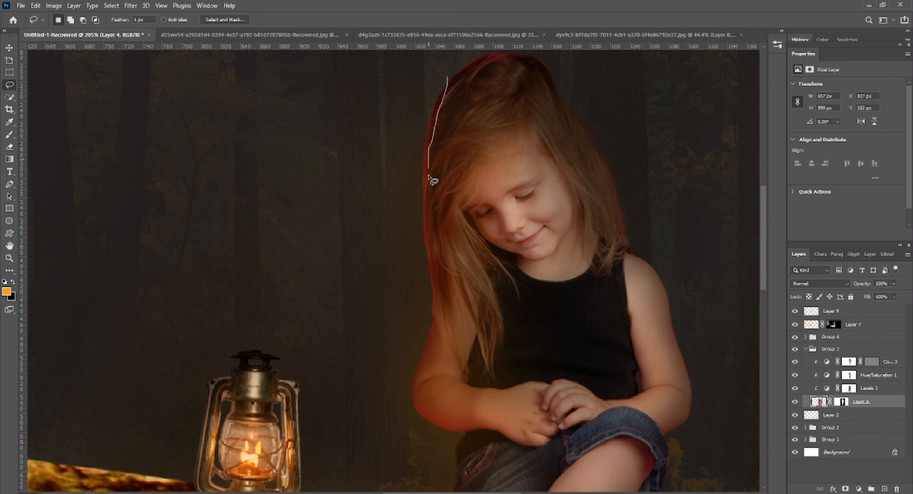
{"action": "left_click_drag", "start_coordinate": [390, 164], "coordinate": [420, 75]}
Erase the red fringe inside the selection with a soft eraser at 8% flow, and deselect.
{"action": "key", "text": "e"}
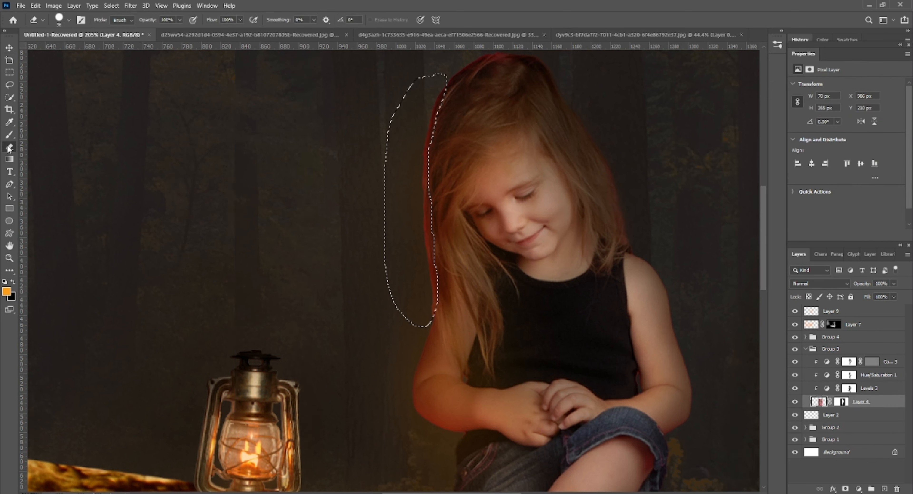
{"action": "right_click", "coordinate": [371, 162]}
{"action": "left_click_drag", "start_coordinate": [240, 20], "coordinate": [198, 31]}
{"action": "left_click_drag", "start_coordinate": [449, 93], "coordinate": [430, 105]}
{"action": "mouse_move", "coordinate": [413, 151]}
{"action": "left_mouse_down"}
{"action": "mouse_move", "coordinate": [437, 175]}
{"action": "mouse_move", "coordinate": [414, 192]}
{"action": "left_mouse_up"}
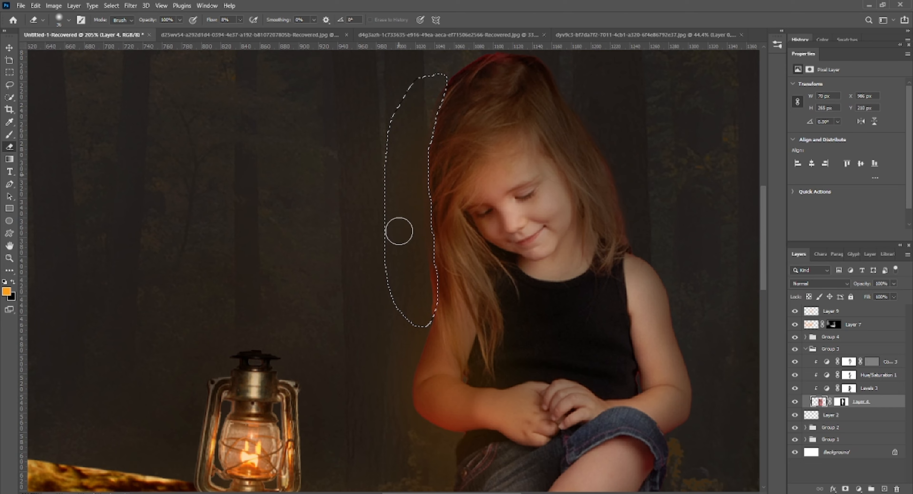
{"action": "mouse_move", "coordinate": [427, 291]}
{"action": "left_mouse_down"}
{"action": "mouse_move", "coordinate": [425, 203]}
{"action": "mouse_move", "coordinate": [413, 275]}
{"action": "left_mouse_up"}
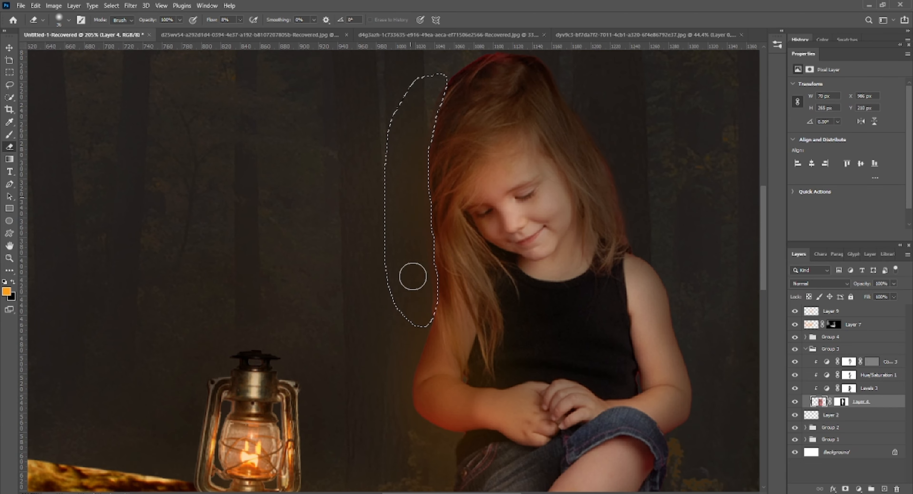
{"action": "left_click", "coordinate": [7, 87]}
{"action": "left_click", "coordinate": [112, 102]}
Open pngegg (1).png and place its tree above Layer 9 near the right edge of the forest composite.
{"action": "scroll", "coordinate": [113, 102], "scroll_direction": "down", "scroll_amount": 6}
{"action": "scroll", "coordinate": [508, 457], "scroll_direction": "down", "scroll_amount": 5}
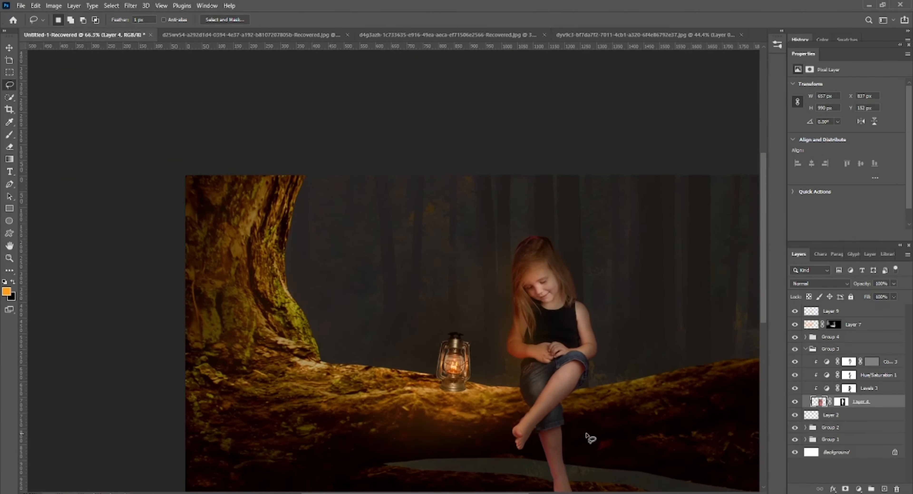
{"action": "scroll", "coordinate": [507, 455], "scroll_direction": "down", "scroll_amount": 2}
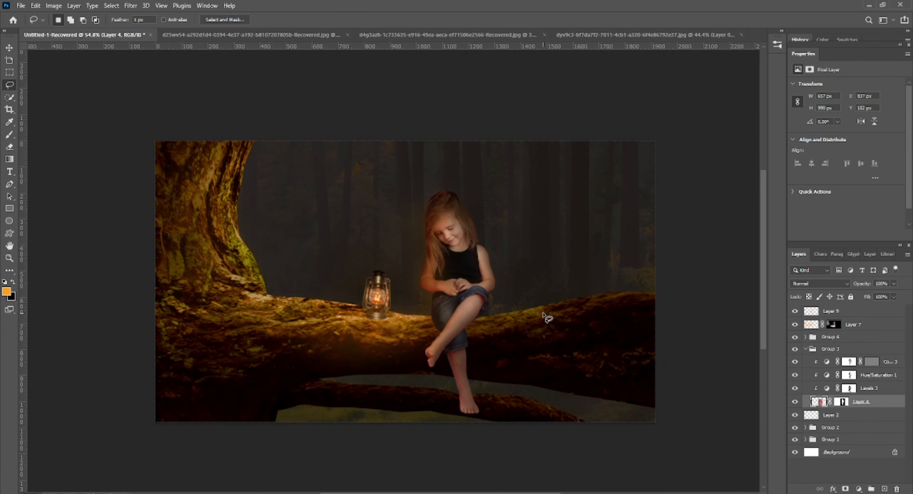
{"action": "scroll", "coordinate": [585, 364], "scroll_direction": "up", "scroll_amount": 3}
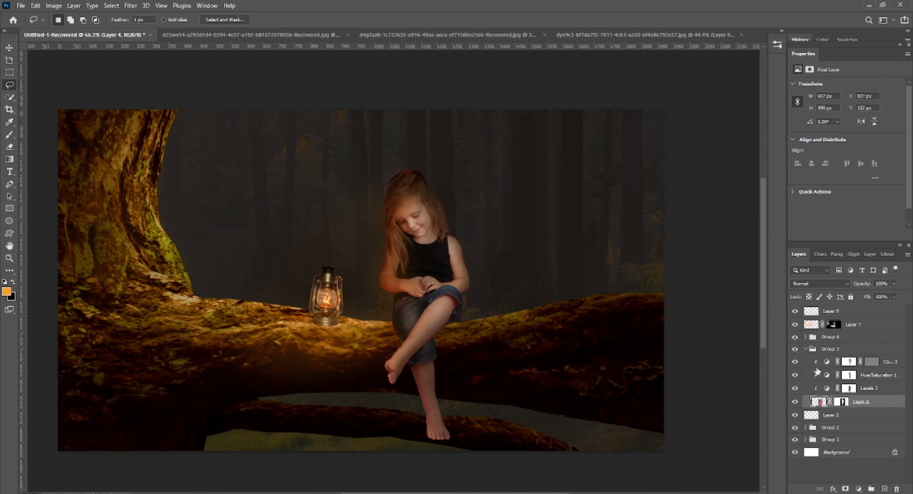
{"action": "left_click", "coordinate": [832, 310]}
{"action": "left_click", "coordinate": [35, 5]}
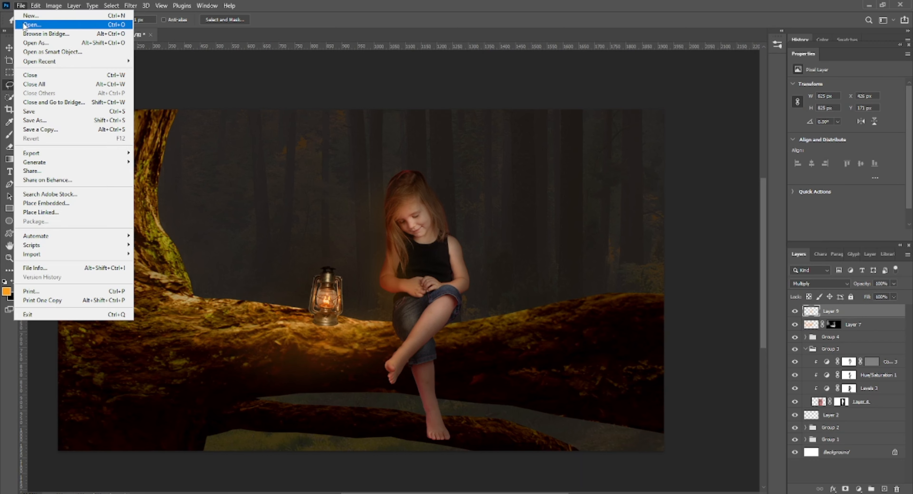
{"action": "left_click", "coordinate": [31, 24]}
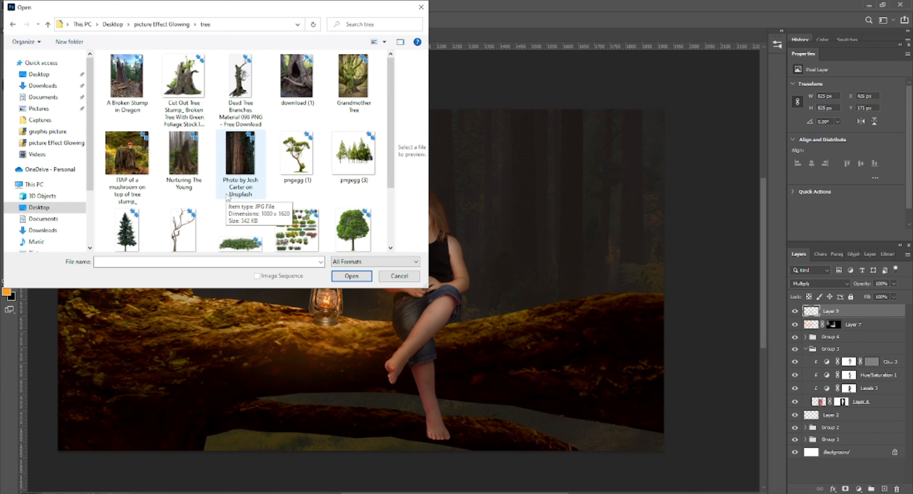
{"action": "double_click", "coordinate": [308, 159]}
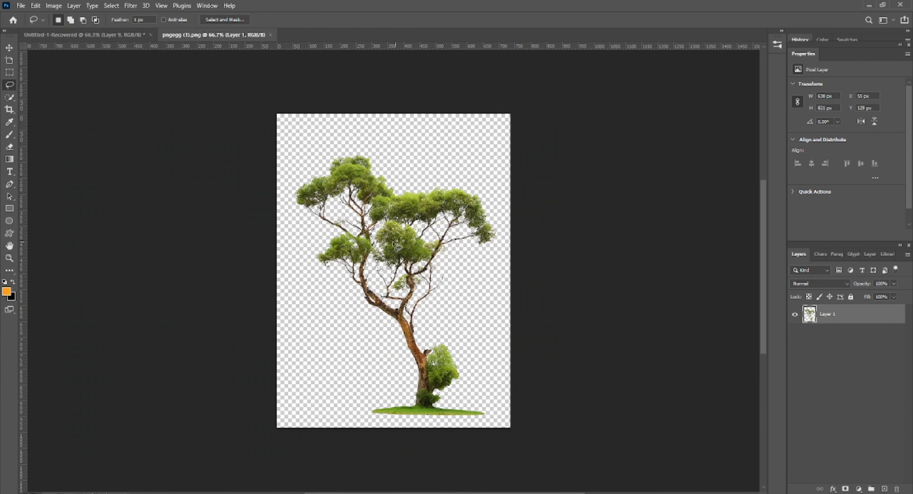
{"action": "left_click", "coordinate": [8, 47]}
{"action": "left_click_drag", "start_coordinate": [380, 213], "coordinate": [567, 235]}
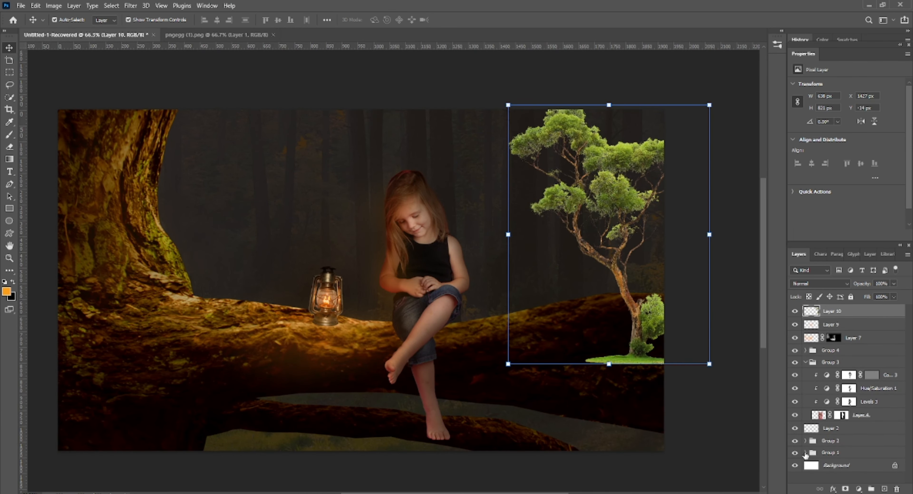
Move the tree's Layer 10 below Group 2 and directly above Group 1 in the layer stack.
{"action": "left_click", "coordinate": [805, 453]}
{"action": "scroll", "coordinate": [824, 464], "scroll_direction": "down", "scroll_amount": 3}
{"action": "left_click", "coordinate": [811, 477]}
{"action": "scroll", "coordinate": [818, 316], "scroll_direction": "up", "scroll_amount": 3}
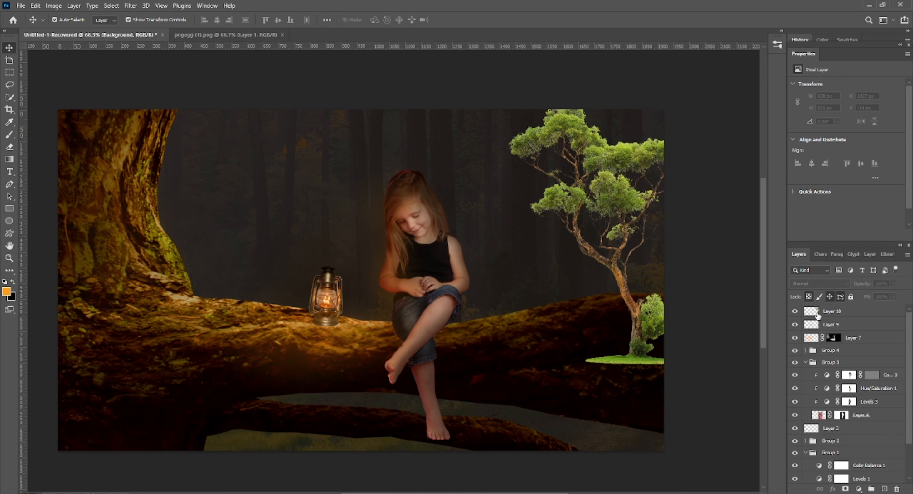
{"action": "left_click_drag", "start_coordinate": [817, 316], "coordinate": [819, 391]}
Resize the tree to about 771 x 896 px and position it behind the branch at about X 1375, Y -116 px.
{"action": "left_click_drag", "start_coordinate": [709, 234], "coordinate": [668, 237]}
{"action": "left_click_drag", "start_coordinate": [508, 131], "coordinate": [424, 78]}
{"action": "left_click_drag", "start_coordinate": [538, 205], "coordinate": [619, 222]}
{"action": "left_click", "coordinate": [806, 409]}
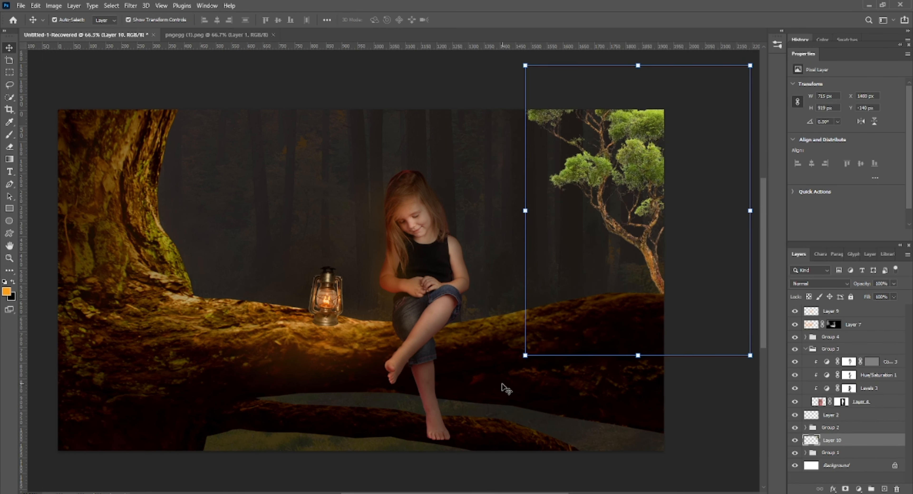
{"action": "left_click_drag", "start_coordinate": [506, 389], "coordinate": [533, 383]}
{"action": "left_click_drag", "start_coordinate": [656, 228], "coordinate": [635, 230]}
{"action": "key", "text": "Escape"}
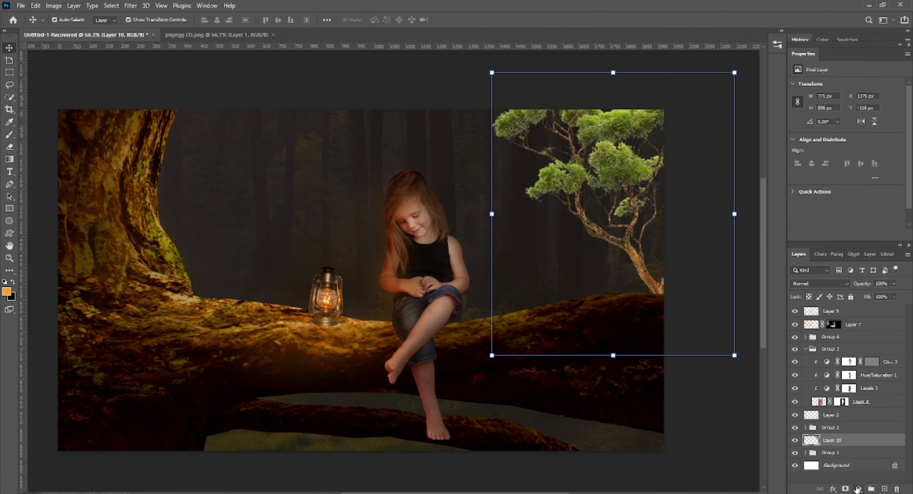
Add a Levels adjustment clipped to Layer 10 and set its output levels to 10 and 86.
{"action": "left_click", "coordinate": [858, 488]}
{"action": "left_click", "coordinate": [858, 356]}
{"action": "left_click_drag", "start_coordinate": [899, 181], "coordinate": [840, 184]}
{"action": "key", "text": "ctrl+alt+g"}
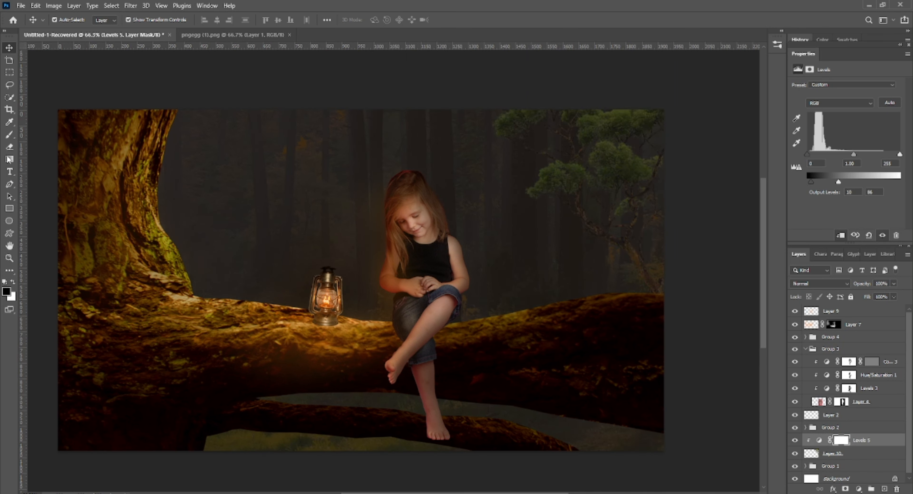
Paint black on the tree's Levels mask along its lantern-facing foliage with a soft brush at 15% flow.
{"action": "left_click", "coordinate": [9, 140]}
{"action": "scroll", "coordinate": [657, 280], "scroll_direction": "up", "scroll_amount": 4}
{"action": "right_click", "coordinate": [557, 253]}
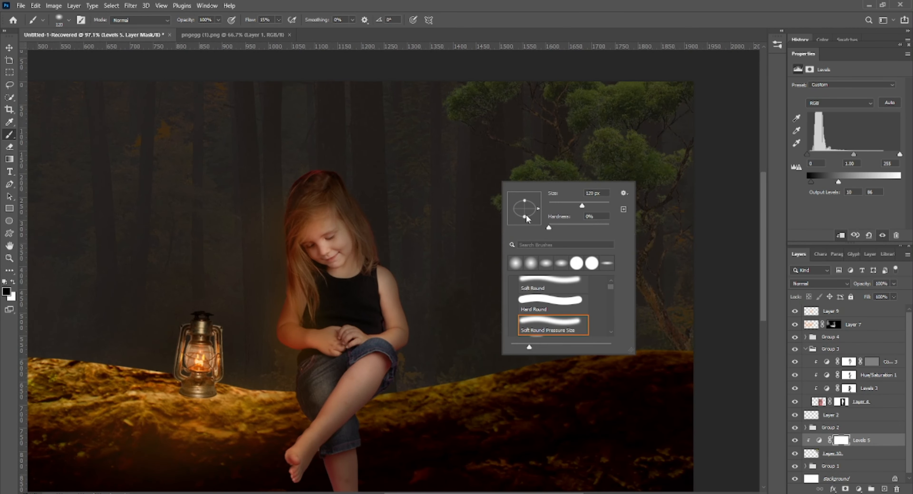
{"action": "key", "text": "Return"}
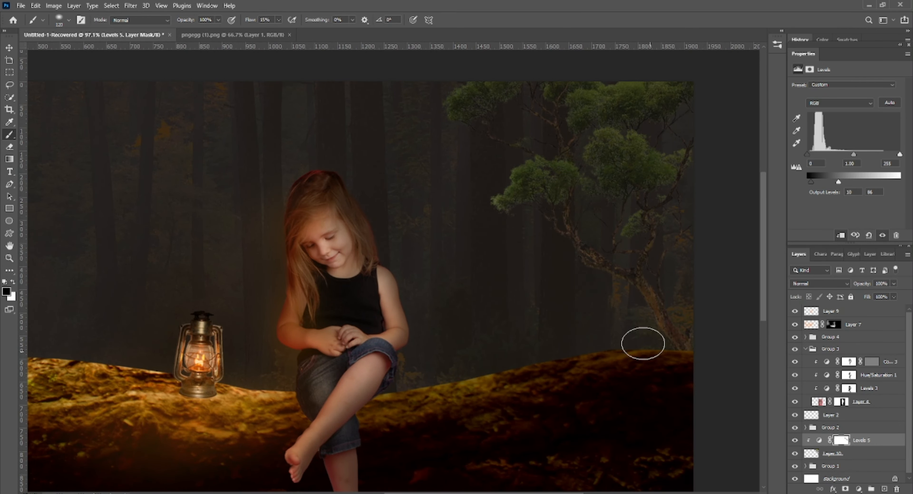
{"action": "left_click_drag", "start_coordinate": [474, 169], "coordinate": [539, 158]}
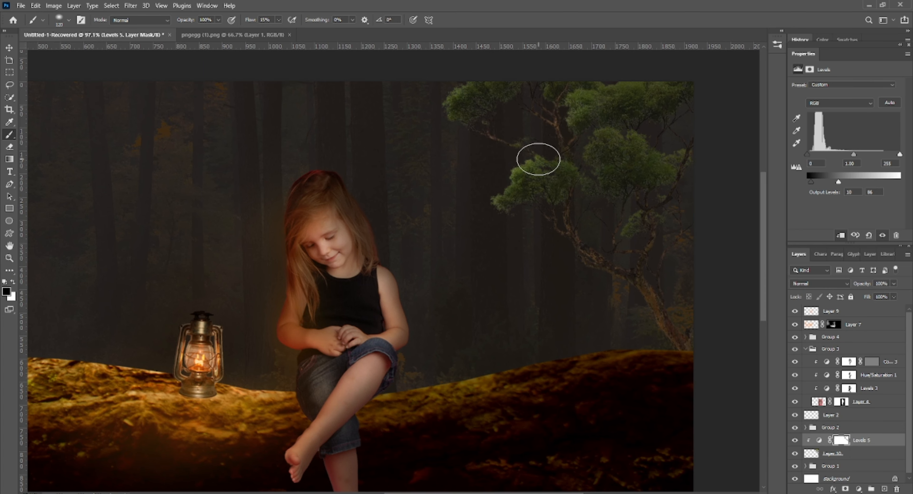
Add a clipped Color Balance adjustment above Layer 10 and shift its midtones to +33 red.
{"action": "scroll", "coordinate": [594, 191], "scroll_direction": "down", "scroll_amount": 6}
{"action": "left_click", "coordinate": [847, 454]}
{"action": "left_click", "coordinate": [859, 489]}
{"action": "left_click", "coordinate": [870, 400]}
{"action": "mouse_move", "coordinate": [834, 106]}
{"action": "left_mouse_down"}
{"action": "mouse_move", "coordinate": [846, 105]}
{"action": "mouse_move", "coordinate": [833, 118]}
{"action": "left_mouse_up"}
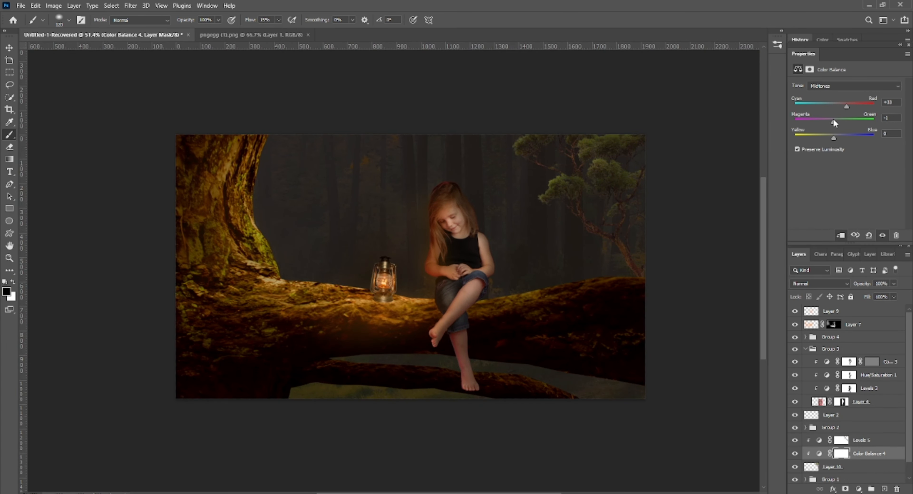
Set the tree's Levels output to 5 and 64, and its Color Balance to 0 magenta-green and -43 yellow-blue.
{"action": "left_click", "coordinate": [812, 467]}
{"action": "left_click", "coordinate": [839, 441]}
{"action": "left_click", "coordinate": [819, 440]}
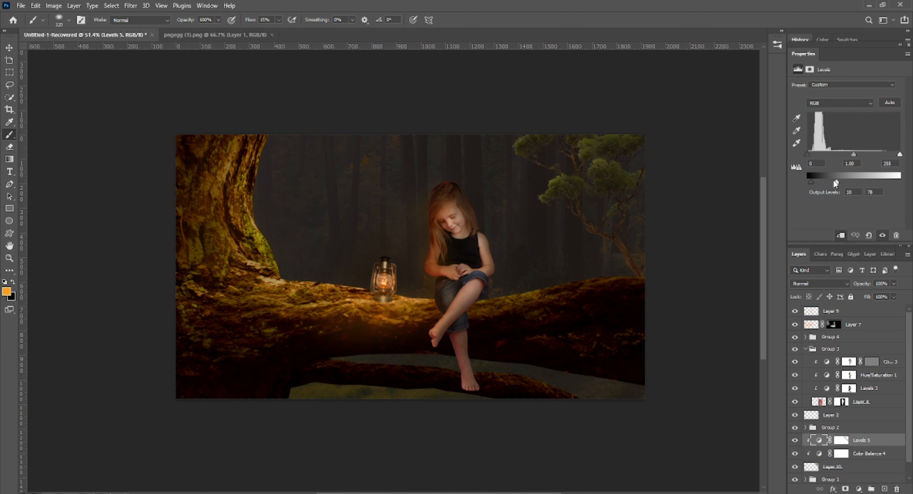
{"action": "left_click_drag", "start_coordinate": [836, 182], "coordinate": [830, 181]}
{"action": "left_click", "coordinate": [839, 455]}
{"action": "left_click", "coordinate": [819, 454]}
{"action": "left_click_drag", "start_coordinate": [826, 136], "coordinate": [817, 135]}
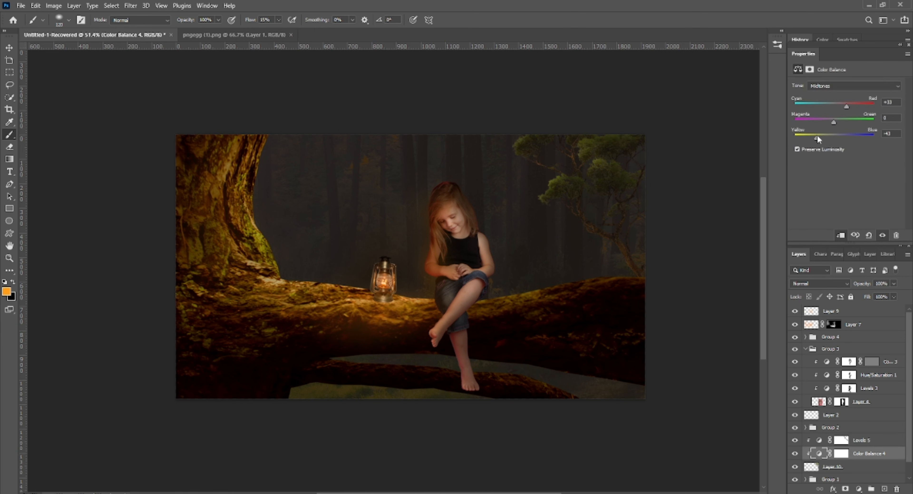
{"action": "left_click", "coordinate": [819, 440]}
{"action": "left_click_drag", "start_coordinate": [808, 182], "coordinate": [809, 181]}
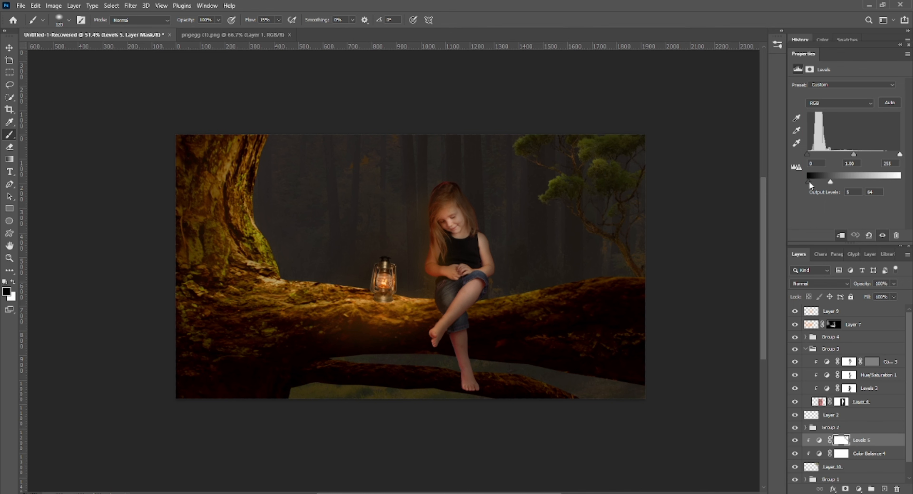
Group Layer 10 together with its Color Balance and Levels adjustments.
{"action": "scroll", "coordinate": [639, 290], "scroll_direction": "down", "scroll_amount": 2}
{"action": "left_click", "coordinate": [812, 468]}
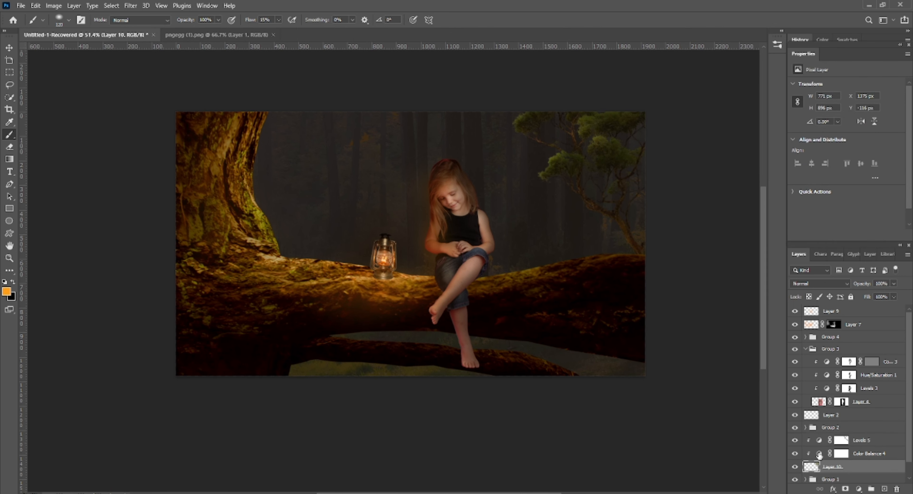
{"action": "left_click", "coordinate": [866, 430], "text": "shift"}
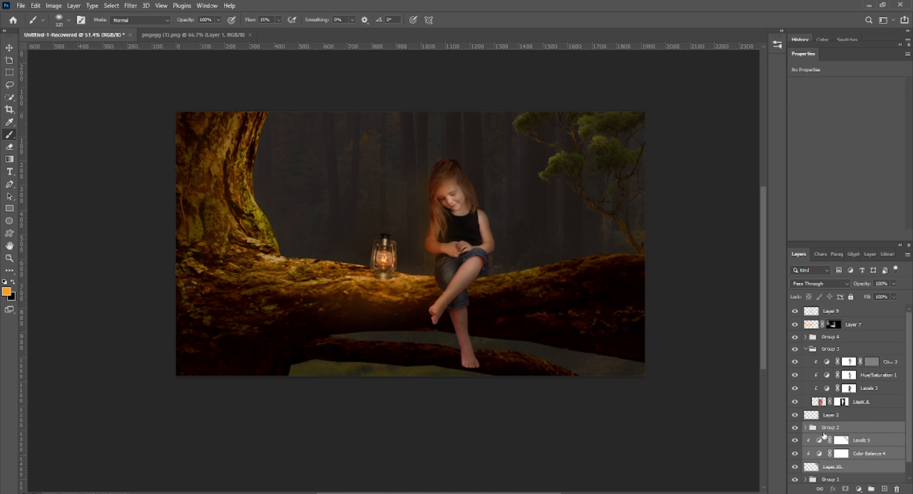
{"action": "left_click", "coordinate": [843, 428], "text": "ctrl"}
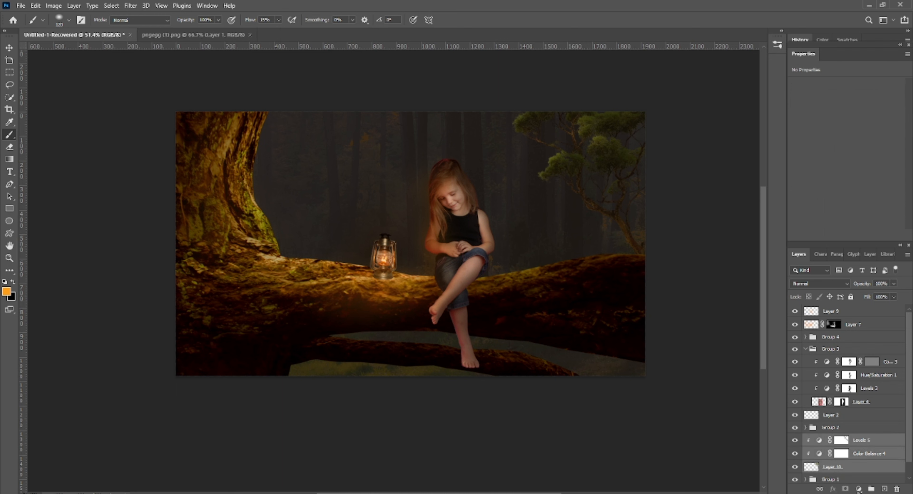
{"action": "left_click", "coordinate": [872, 488]}
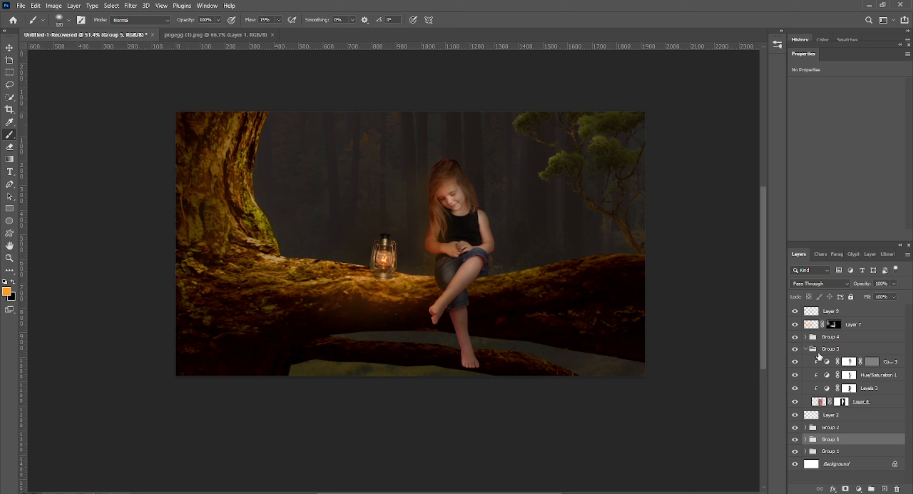
Collapse Group 3 and move Layer 7 into the top of Group 4.
{"action": "left_click", "coordinate": [809, 349]}
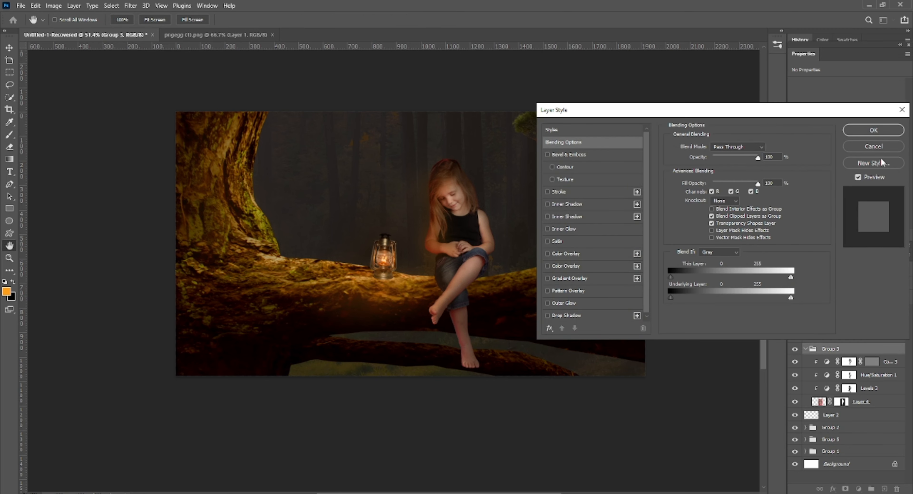
{"action": "left_click", "coordinate": [849, 146]}
{"action": "left_click", "coordinate": [805, 349]}
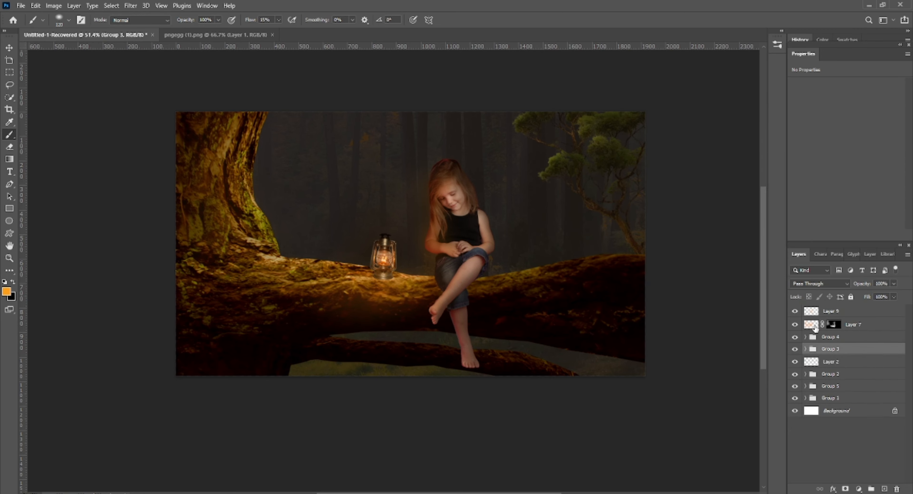
{"action": "left_click", "coordinate": [806, 337]}
{"action": "left_click_drag", "start_coordinate": [846, 336], "coordinate": [846, 337]}
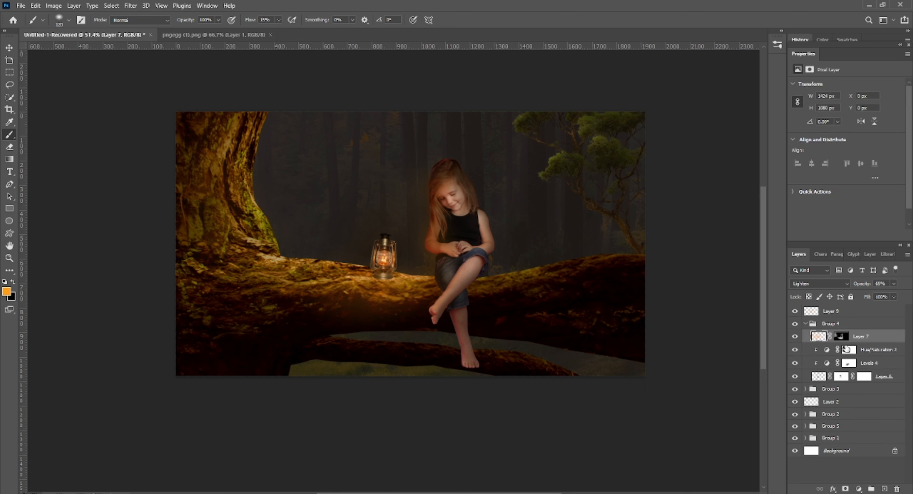
{"action": "left_click", "coordinate": [805, 324]}
Move Layer 9 into Group 4 above Layer 7 and collapse the group.
{"action": "left_click", "coordinate": [818, 314]}
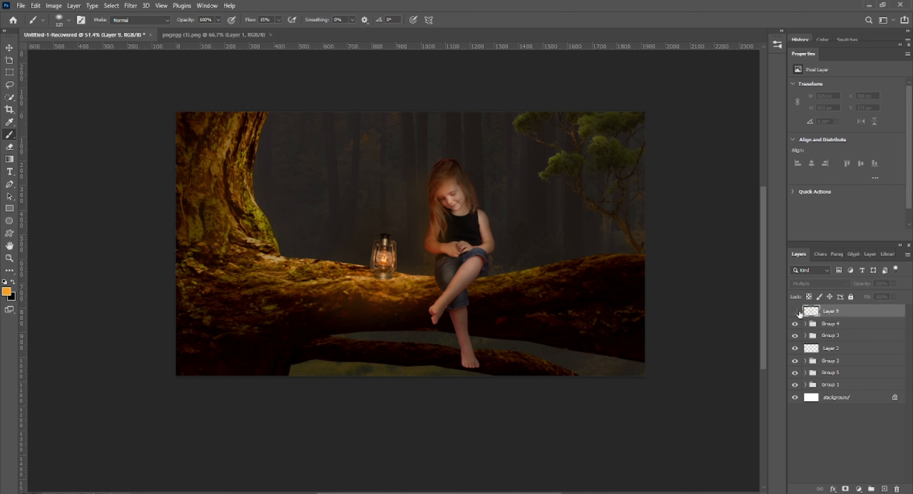
{"action": "left_click", "coordinate": [797, 311]}
{"action": "left_click", "coordinate": [805, 324]}
{"action": "left_click_drag", "start_coordinate": [810, 313], "coordinate": [830, 319]}
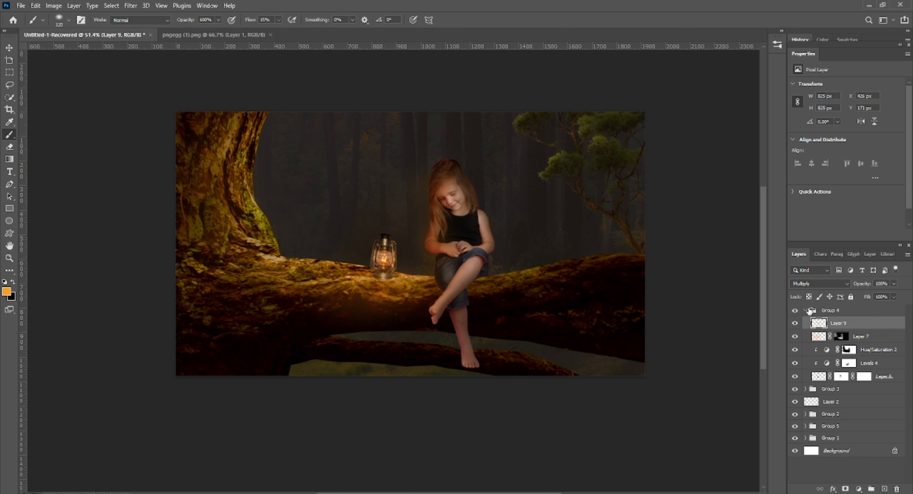
{"action": "left_click", "coordinate": [806, 310]}
Delete Layer 2 and select Group 4 at the top of the layer stack.
{"action": "left_click", "coordinate": [815, 338]}
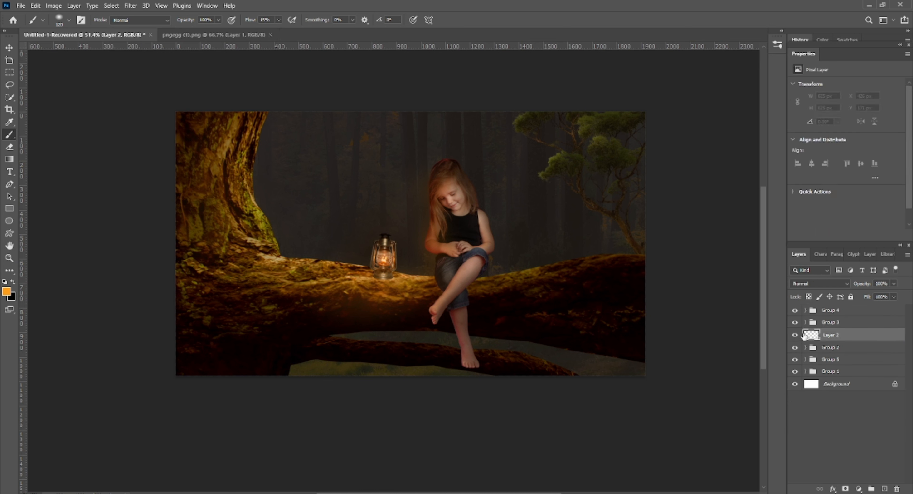
{"action": "key", "text": "Delete"}
{"action": "left_click", "coordinate": [859, 311]}
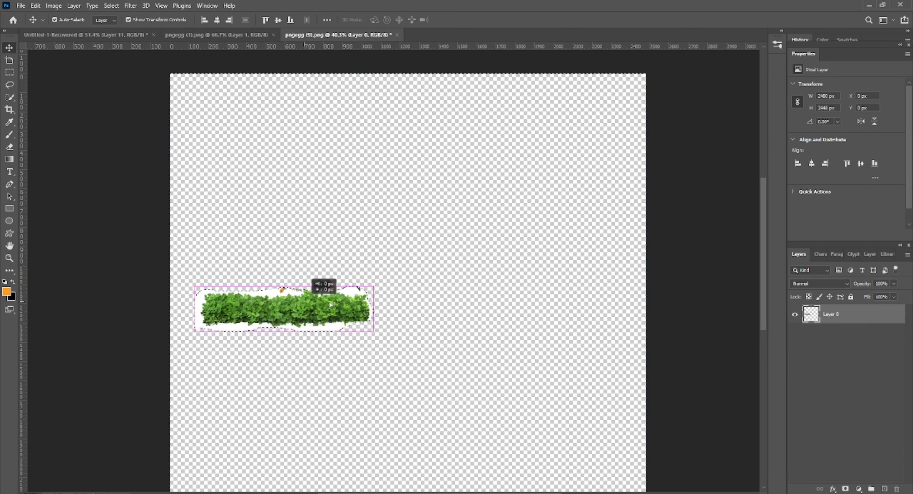
Isolate the foliage strip in pngegg (9).png, hide its white fringe with Blend If, and deselect.
{"action": "left_click_drag", "start_coordinate": [330, 304], "coordinate": [456, 293]}
{"action": "left_click", "coordinate": [833, 489]}
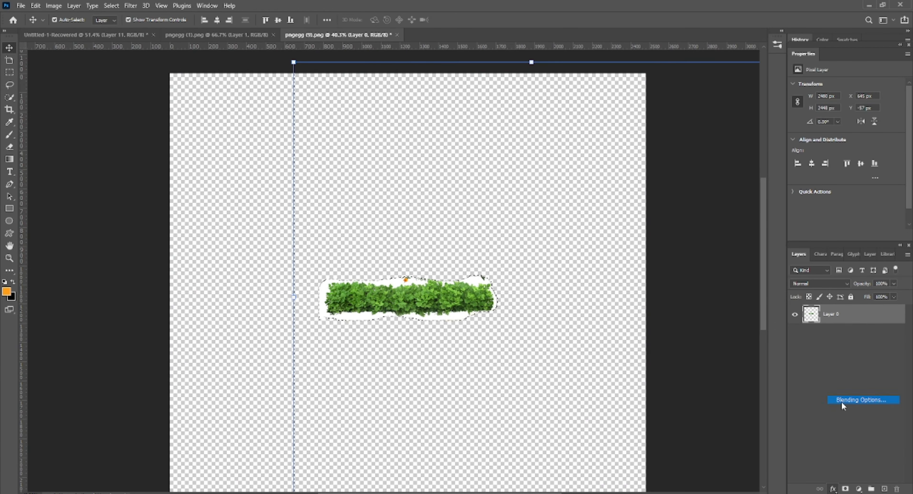
{"action": "left_click", "coordinate": [846, 404]}
{"action": "left_click_drag", "start_coordinate": [793, 277], "coordinate": [772, 278]}
{"action": "left_click", "coordinate": [873, 130]}
{"action": "left_click", "coordinate": [208, 96]}
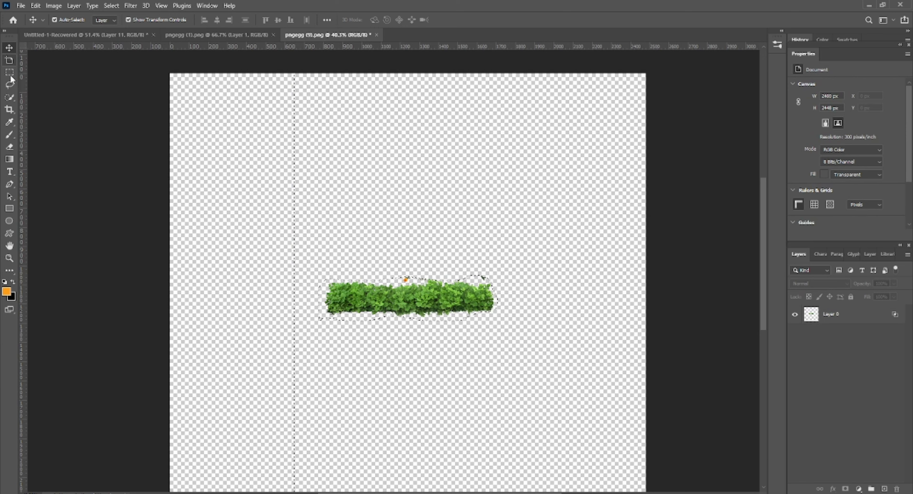
{"action": "key", "text": "ctrl+d"}
Place the foliage strip in the forest composite over the branch beside the girl, sized about 782 x 199 px.
{"action": "left_click_drag", "start_coordinate": [410, 292], "coordinate": [563, 291]}
{"action": "left_click_drag", "start_coordinate": [545, 301], "coordinate": [547, 333]}
{"action": "left_click_drag", "start_coordinate": [561, 300], "coordinate": [642, 307]}
{"action": "left_click_drag", "start_coordinate": [625, 249], "coordinate": [632, 283]}
{"action": "left_click_drag", "start_coordinate": [645, 297], "coordinate": [595, 267]}
{"action": "key", "text": "Return"}
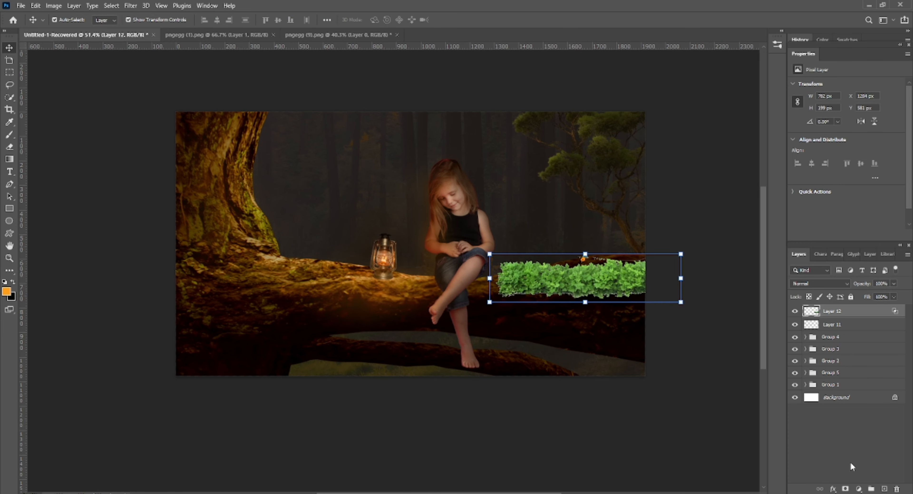
Hide the foliage on Layer 12 with a black layer mask.
{"action": "left_click", "coordinate": [860, 489]}
{"action": "left_click", "coordinate": [798, 408]}
{"action": "left_click", "coordinate": [845, 489], "text": "alt"}
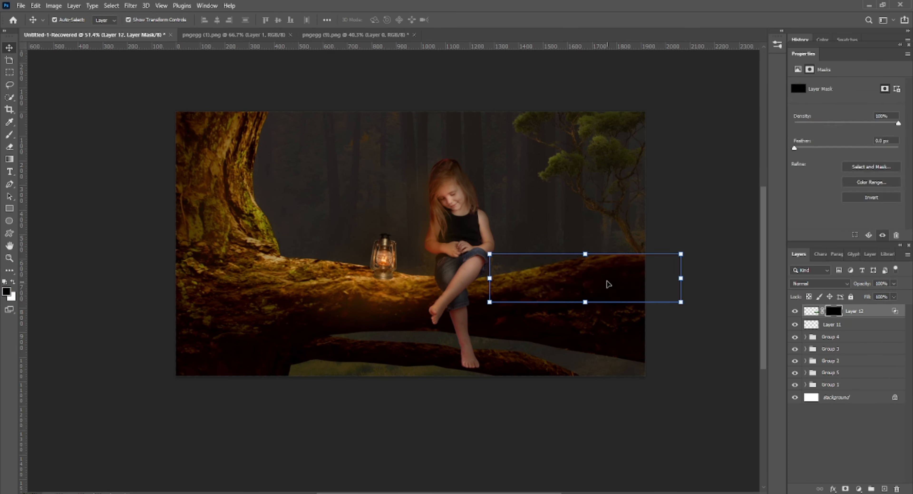
{"action": "scroll", "coordinate": [606, 279], "scroll_direction": "up", "scroll_amount": 5}
{"action": "left_click", "coordinate": [713, 298]}
Try to paint the foliage back in along the branch with a soft brush at 93% flow, and undo the strokes.
{"action": "left_click", "coordinate": [811, 312]}
{"action": "left_click", "coordinate": [10, 134]}
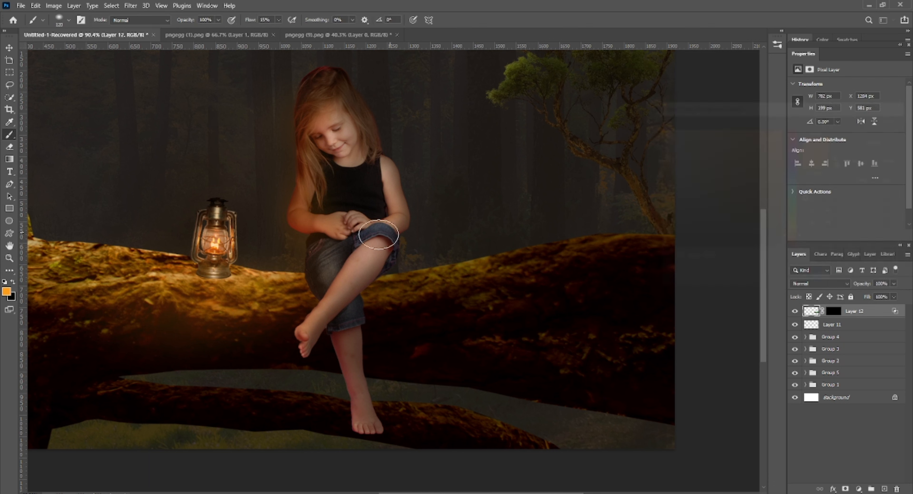
{"action": "left_click_drag", "start_coordinate": [429, 267], "coordinate": [470, 277]}
{"action": "left_click", "coordinate": [279, 20]}
{"action": "left_click_drag", "start_coordinate": [279, 30], "coordinate": [314, 31]}
{"action": "left_click", "coordinate": [218, 20]}
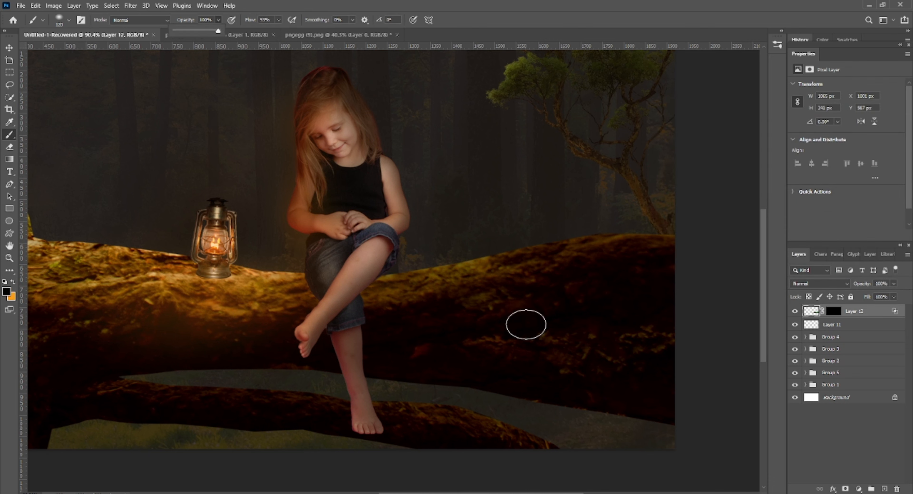
{"action": "left_click", "coordinate": [527, 324]}
{"action": "left_click", "coordinate": [834, 310]}
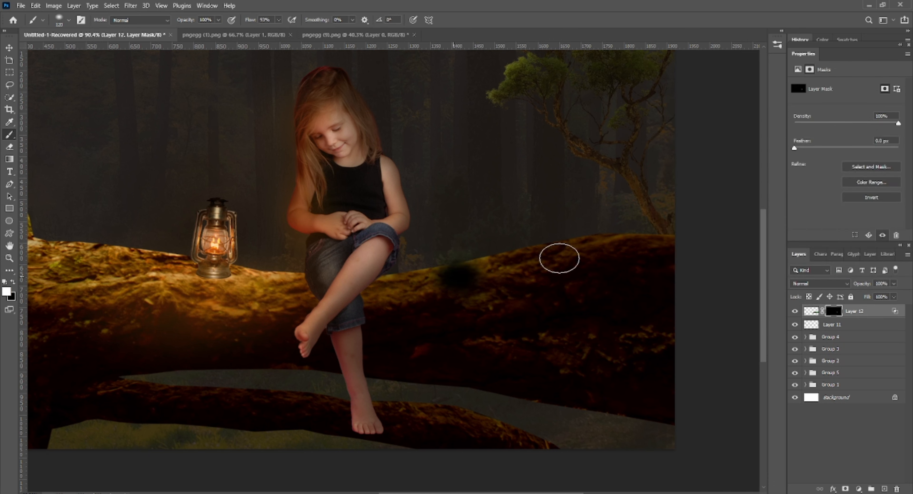
{"action": "left_click", "coordinate": [811, 310]}
{"action": "key", "text": "ctrl+z"}
{"action": "key", "text": "ctrl+z"}
Add a black mask to Layer 12 and reveal the foliage along the branch with a white Soft Round brush at 43% flow.
{"action": "left_click", "coordinate": [846, 488], "text": "alt"}
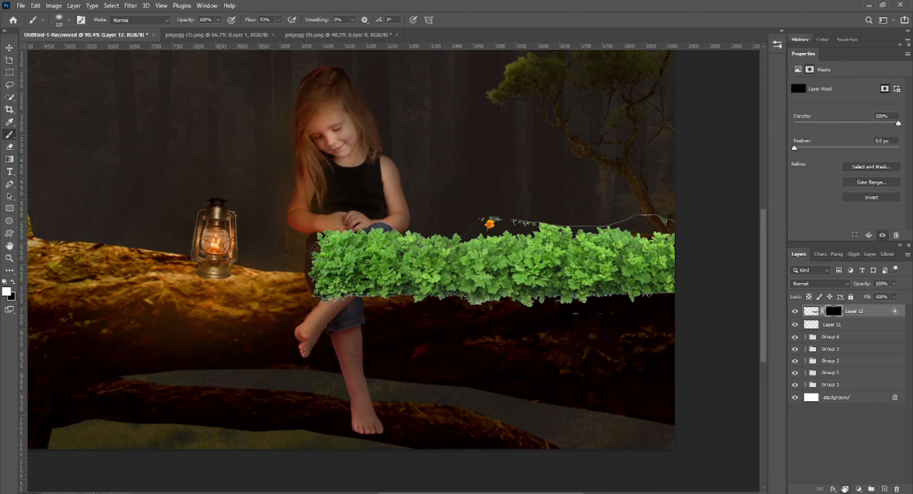
{"action": "right_click", "coordinate": [549, 274]}
{"action": "left_click", "coordinate": [599, 370]}
{"action": "left_click", "coordinate": [279, 20]}
{"action": "left_click_drag", "start_coordinate": [279, 30], "coordinate": [258, 31]}
{"action": "right_click", "coordinate": [426, 267]}
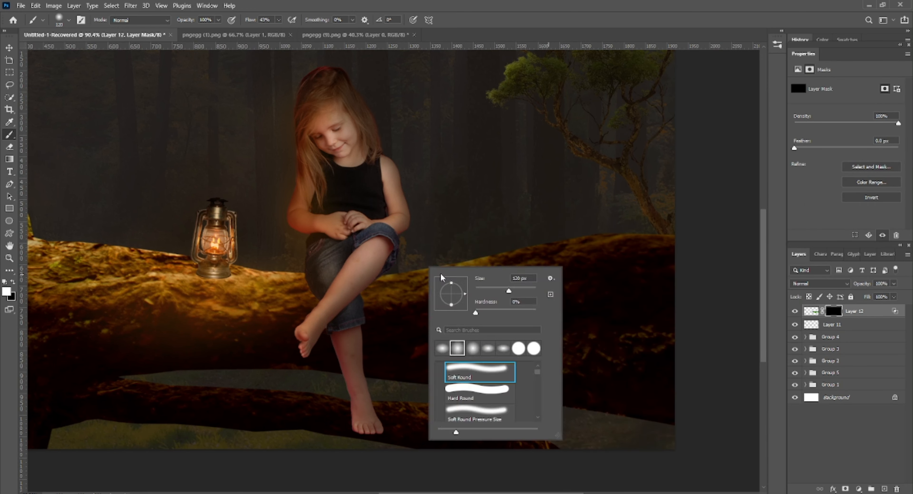
{"action": "left_click_drag", "start_coordinate": [412, 282], "coordinate": [453, 274]}
{"action": "mouse_move", "coordinate": [532, 254]}
{"action": "left_mouse_down"}
{"action": "mouse_move", "coordinate": [664, 251]}
{"action": "mouse_move", "coordinate": [429, 285]}
{"action": "mouse_move", "coordinate": [416, 304]}
{"action": "mouse_move", "coordinate": [609, 276]}
{"action": "mouse_move", "coordinate": [686, 284]}
{"action": "left_mouse_up"}
Set Layer 12's blend mode to Hard Light and hide its brightest tones with Blend If.
{"action": "left_click", "coordinate": [819, 283]}
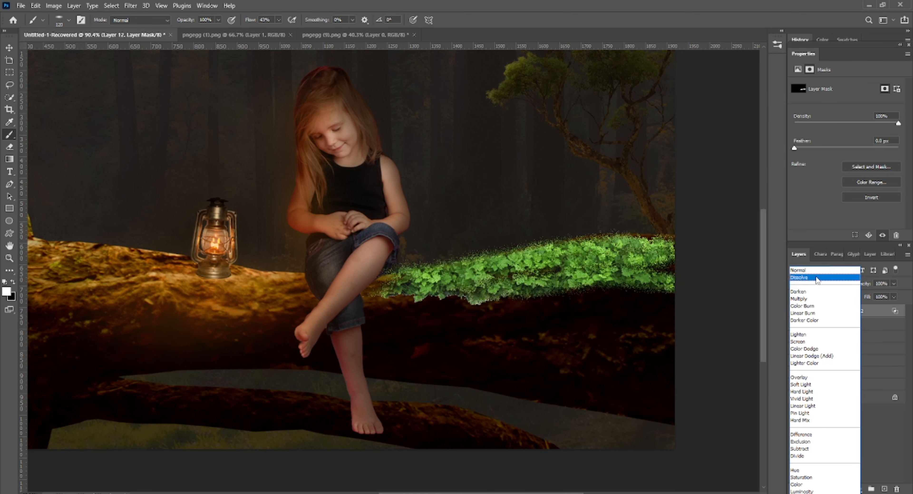
{"action": "left_click", "coordinate": [838, 391]}
{"action": "left_click", "coordinate": [832, 490]}
{"action": "left_click", "coordinate": [844, 399]}
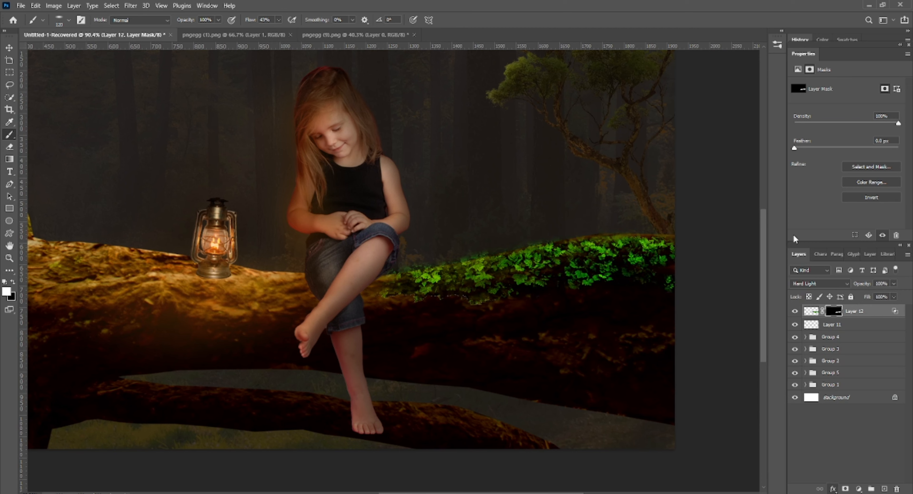
{"action": "left_click_drag", "start_coordinate": [751, 275], "coordinate": [742, 276]}
{"action": "key", "text": "Return"}
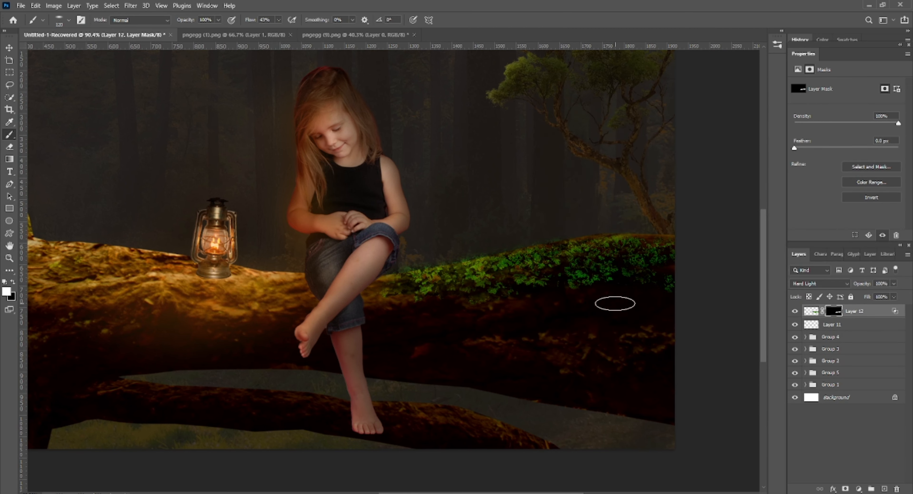
Soften Layer 12's foliage mask with a black brush at 18% flow and set the layer's blend mode to Color Dodge.
{"action": "key", "text": "x"}
{"action": "right_click", "coordinate": [643, 316]}
{"action": "left_click_drag", "start_coordinate": [279, 20], "coordinate": [268, 31]}
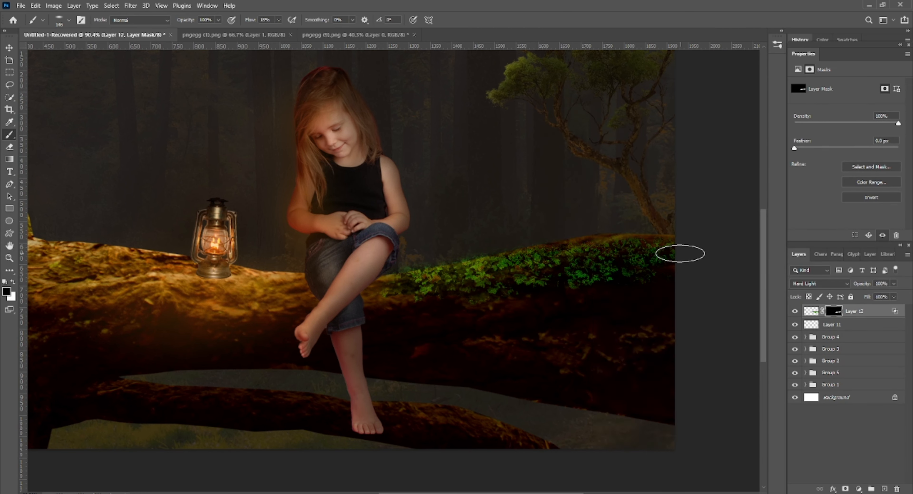
{"action": "key", "text": "z"}
{"action": "left_click", "coordinate": [819, 283]}
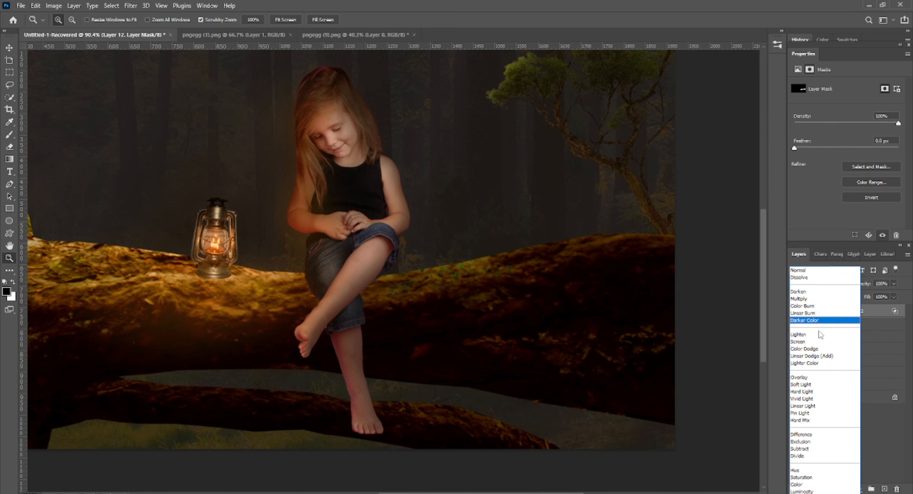
{"action": "left_click", "coordinate": [804, 348]}
Duplicate the Layer 12 foliage onto the lower part of the branch to the girl's right.
{"action": "left_click", "coordinate": [9, 47]}
{"action": "left_click_drag", "start_coordinate": [481, 278], "coordinate": [507, 359]}
{"action": "left_click", "coordinate": [717, 247]}
{"action": "scroll", "coordinate": [602, 290], "scroll_direction": "down", "scroll_amount": 5}
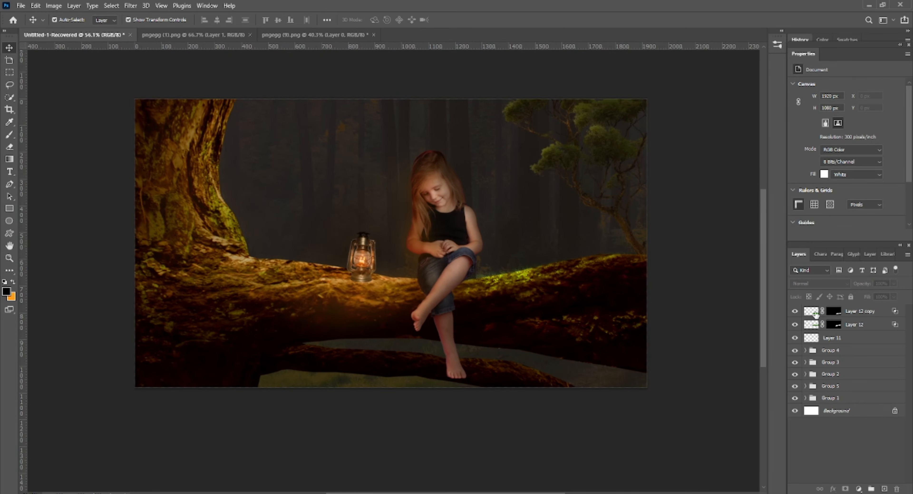
Group Layer 11, Layer 12 and Layer 12 copy, and expand the new group.
{"action": "left_click", "coordinate": [832, 337]}
{"action": "left_click", "coordinate": [860, 310], "text": "shift"}
{"action": "key", "text": "ctrl+g"}
{"action": "left_click", "coordinate": [806, 309]}
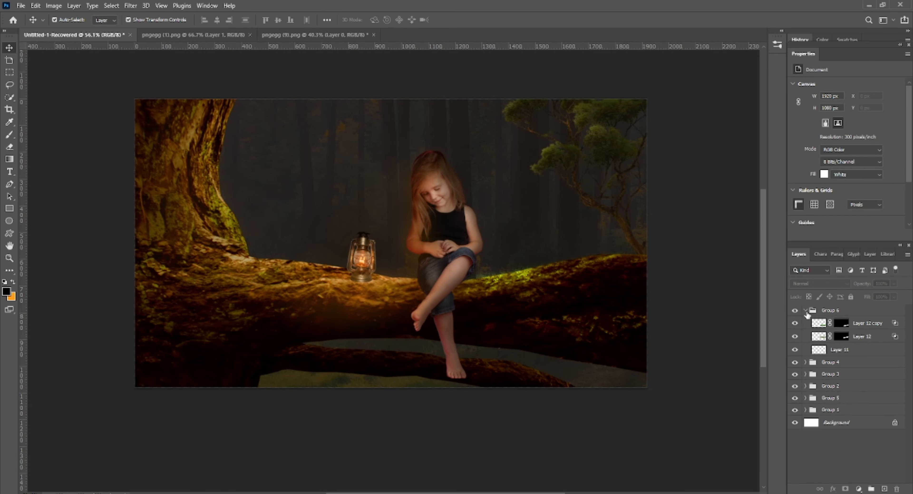
Place copies of the foliage on the left end of the branch, on the large tree trunk and below the lantern.
{"action": "left_click_drag", "start_coordinate": [537, 282], "coordinate": [177, 294]}
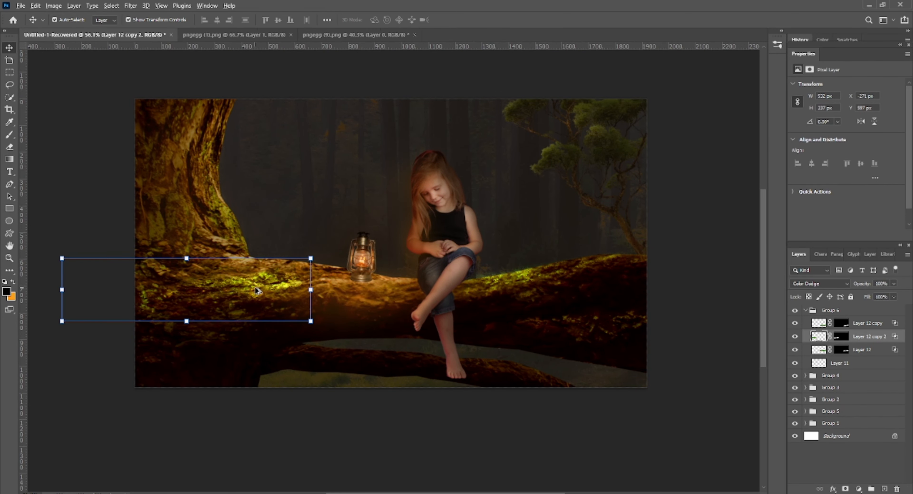
{"action": "left_click_drag", "start_coordinate": [177, 107], "coordinate": [202, 95]}
{"action": "left_click_drag", "start_coordinate": [204, 120], "coordinate": [396, 324]}
Lower the opacity of the foliage copy below the lantern and deselect it.
{"action": "left_click", "coordinate": [894, 283]}
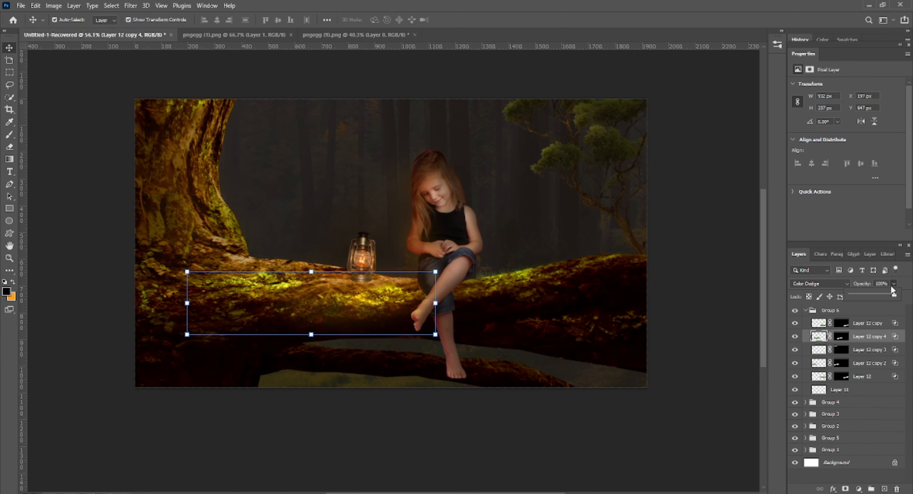
{"action": "left_click_drag", "start_coordinate": [898, 294], "coordinate": [878, 299]}
{"action": "left_click", "coordinate": [309, 411]}
{"action": "scroll", "coordinate": [309, 411], "scroll_direction": "down", "scroll_amount": 2}
{"action": "scroll", "coordinate": [417, 230], "scroll_direction": "up", "scroll_amount": 3}
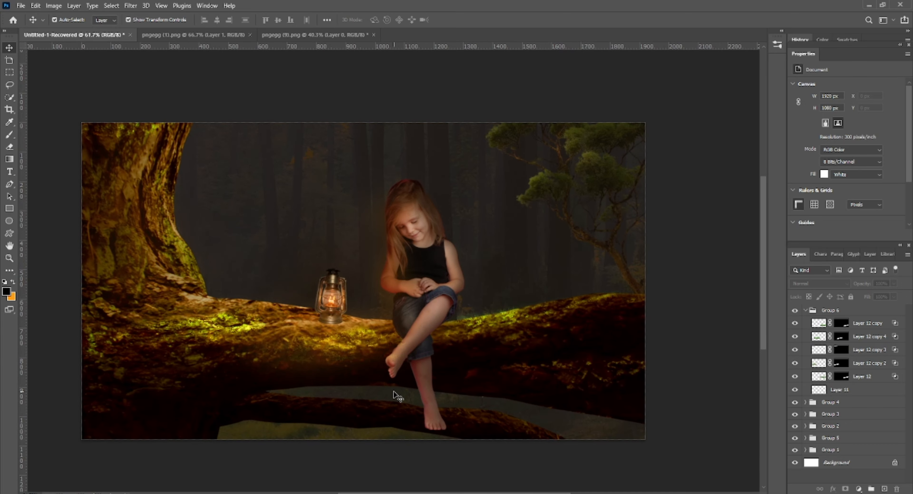
{"action": "scroll", "coordinate": [394, 391], "scroll_direction": "down", "scroll_amount": 2}
{"action": "scroll", "coordinate": [234, 298], "scroll_direction": "down", "scroll_amount": 1}
Open the Dead Tree Branches Material 098 image and convert its background into a regular layer named "]".
{"action": "left_click", "coordinate": [20, 6]}
{"action": "left_click", "coordinate": [36, 26]}
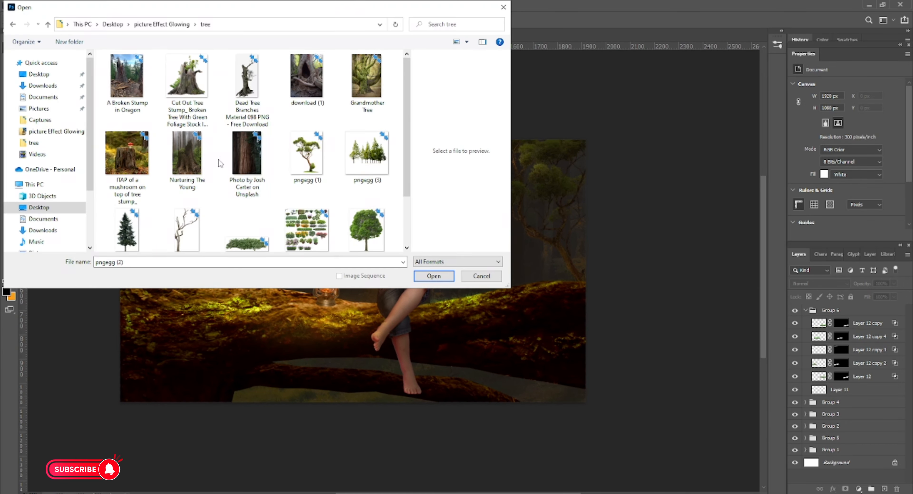
{"action": "double_click", "coordinate": [248, 81]}
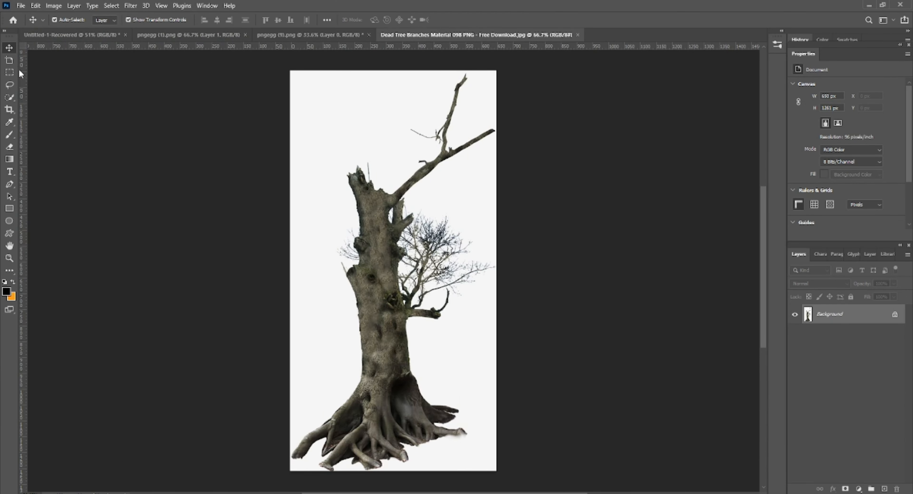
{"action": "double_click", "coordinate": [809, 315]}
{"action": "type", "text": "]"}
{"action": "key", "text": "Return"}
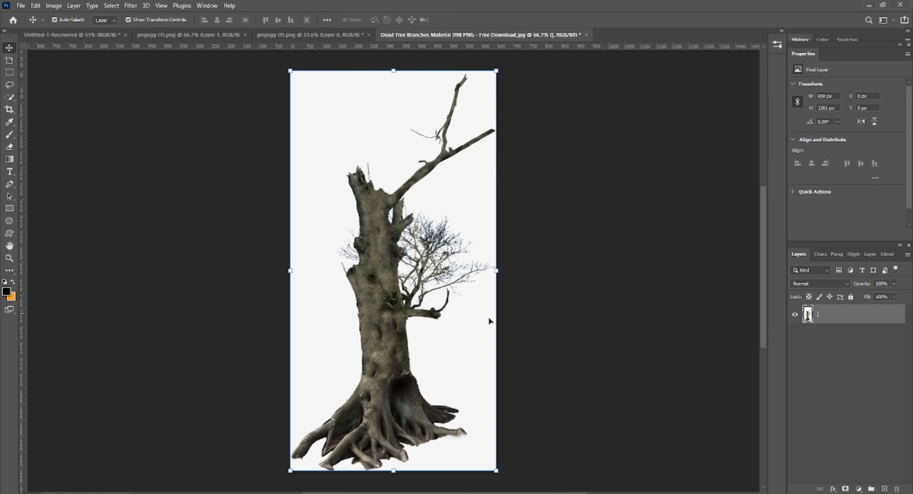
Select the white backdrop with Quick Selection, invert the selection, try deleting the selected area and undo the deletion.
{"action": "left_click", "coordinate": [11, 100]}
{"action": "mouse_move", "coordinate": [493, 351]}
{"action": "left_mouse_down"}
{"action": "mouse_move", "coordinate": [439, 452]}
{"action": "mouse_move", "coordinate": [380, 470]}
{"action": "mouse_move", "coordinate": [307, 474]}
{"action": "mouse_move", "coordinate": [295, 465]}
{"action": "mouse_move", "coordinate": [296, 371]}
{"action": "mouse_move", "coordinate": [316, 360]}
{"action": "left_mouse_up"}
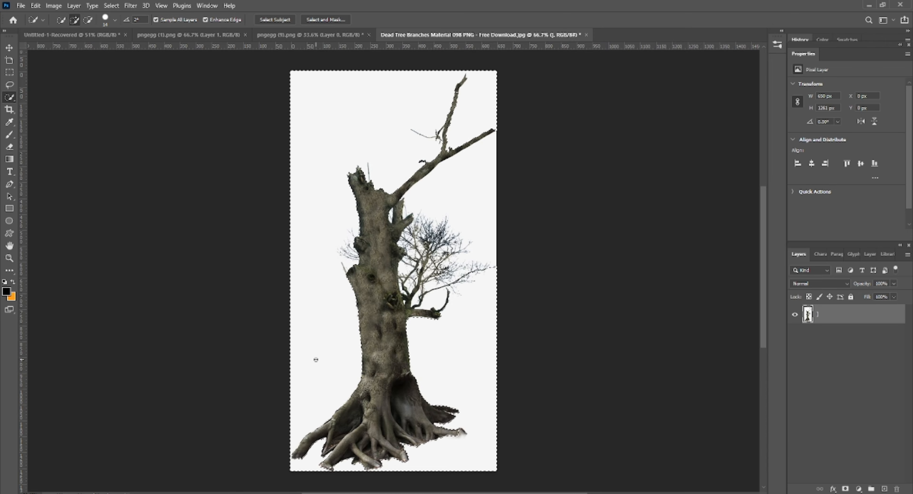
{"action": "right_click", "coordinate": [404, 302]}
{"action": "left_click", "coordinate": [438, 321]}
{"action": "key", "text": "Delete"}
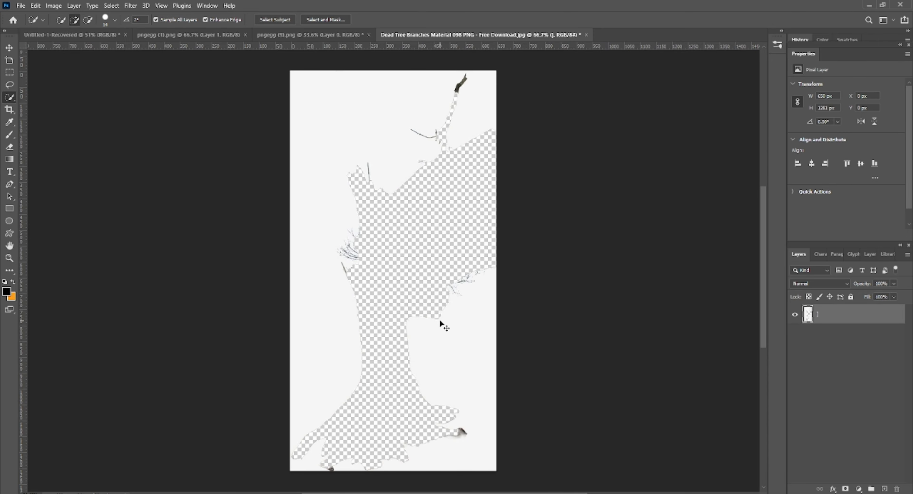
{"action": "key", "text": "ctrl+z"}
Try to turn the dead tree selection into a layer mask, and undo the mask.
{"action": "left_click", "coordinate": [845, 489]}
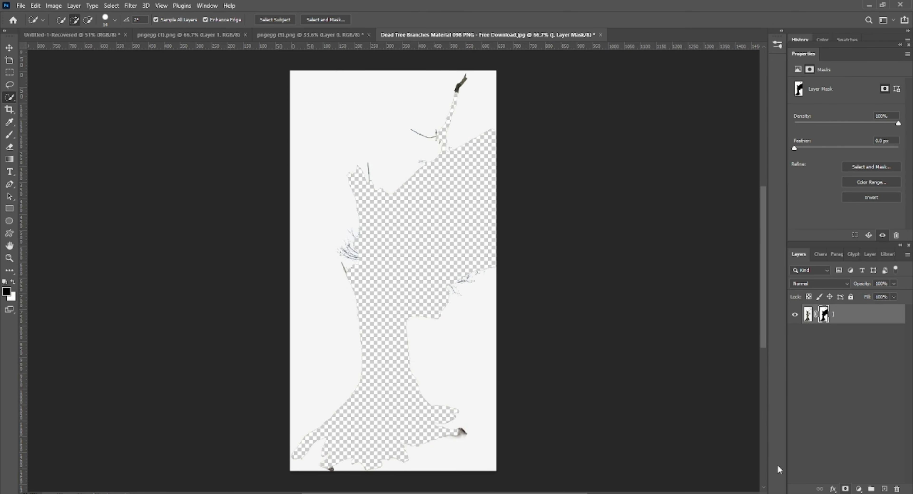
{"action": "key", "text": "ctrl+z"}
{"action": "key", "text": "ctrl+shift+z"}
{"action": "key", "text": "ctrl+z"}
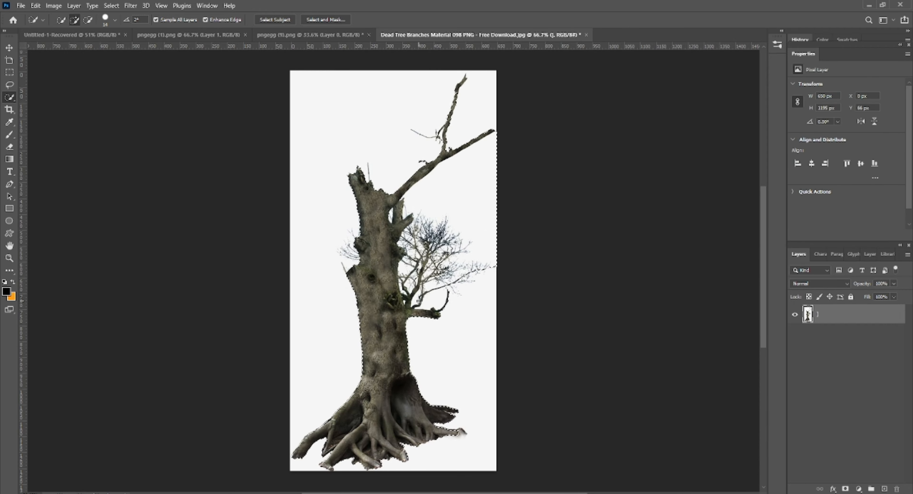
Invert the selection, try another layer mask, undo it and leave the dead tree's trunk and roots selected.
{"action": "right_click", "coordinate": [397, 291]}
{"action": "left_click", "coordinate": [426, 320]}
{"action": "left_click", "coordinate": [500, 157]}
{"action": "right_click", "coordinate": [391, 190]}
{"action": "left_click", "coordinate": [418, 210]}
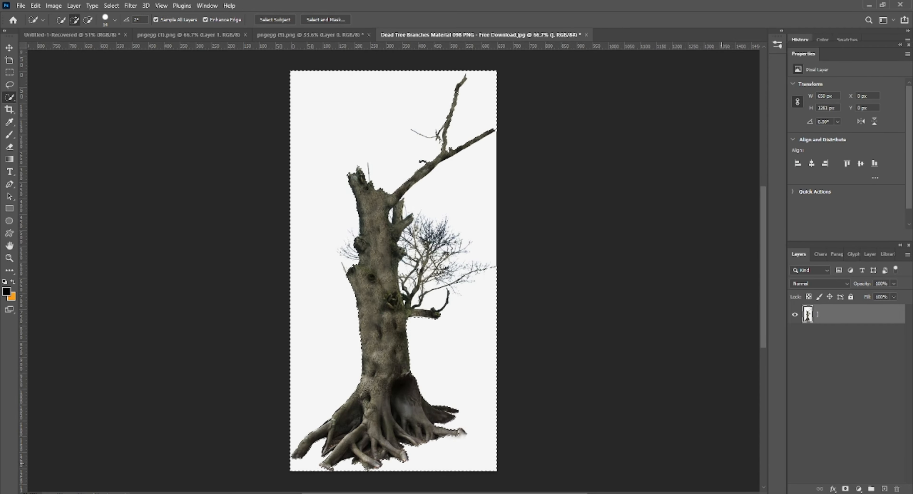
{"action": "left_click", "coordinate": [846, 489]}
{"action": "scroll", "coordinate": [403, 339], "scroll_direction": "up", "scroll_amount": 3}
{"action": "key", "text": "ctrl+z"}
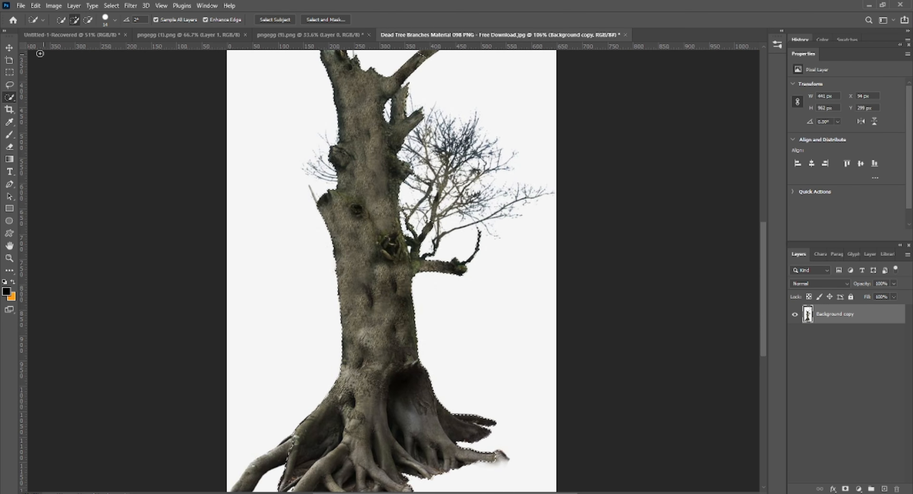
Bring the selected dead tree into the forest composite, enlarge it and rotate it sideways along the lower edge as foreground.
{"action": "key", "text": "v"}
{"action": "left_click_drag", "start_coordinate": [354, 212], "coordinate": [267, 244]}
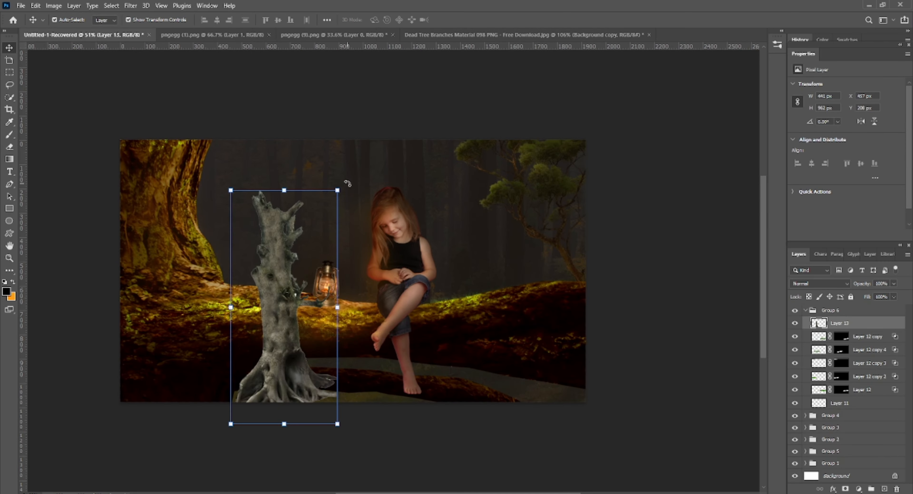
{"action": "left_click_drag", "start_coordinate": [348, 183], "coordinate": [404, 376]}
{"action": "left_click_drag", "start_coordinate": [284, 319], "coordinate": [492, 444]}
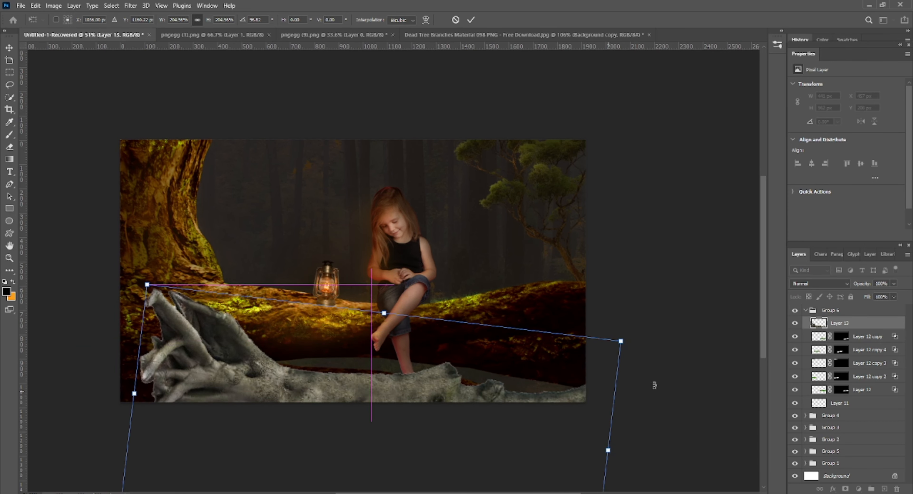
{"action": "left_click_drag", "start_coordinate": [655, 385], "coordinate": [648, 351]}
{"action": "left_click_drag", "start_coordinate": [531, 390], "coordinate": [577, 413]}
{"action": "left_click_drag", "start_coordinate": [678, 319], "coordinate": [643, 261]}
{"action": "left_click_drag", "start_coordinate": [554, 354], "coordinate": [616, 337]}
Move the dead tree layer out of Group 6 and place it between Group 3 and Group 2.
{"action": "left_click_drag", "start_coordinate": [836, 326], "coordinate": [848, 358]}
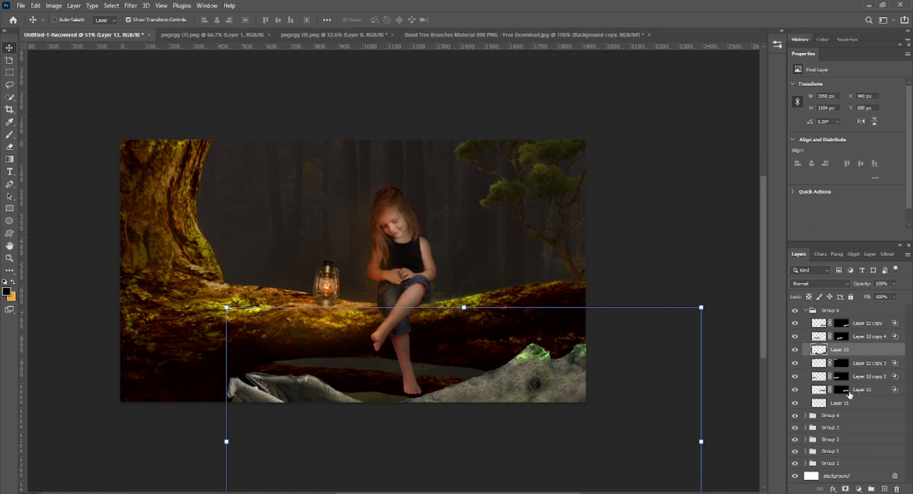
{"action": "key", "text": "ctrl+z"}
{"action": "left_click_drag", "start_coordinate": [831, 323], "coordinate": [862, 430]}
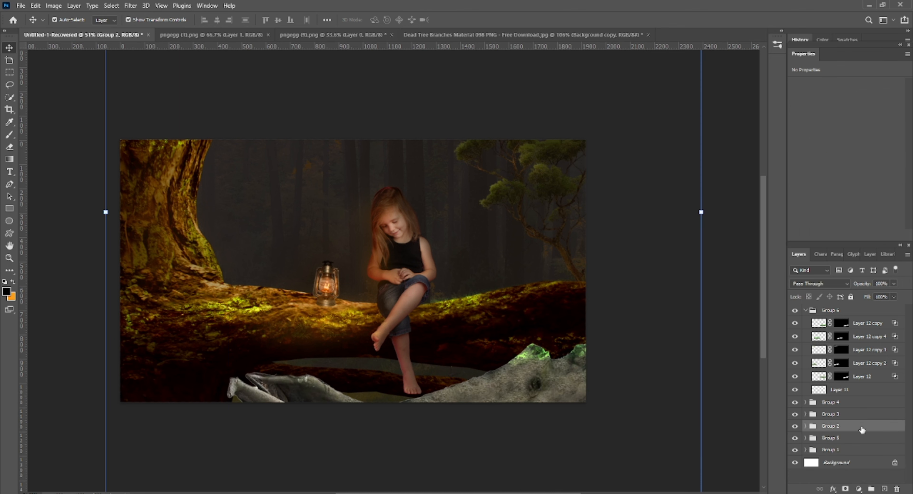
{"action": "left_click", "coordinate": [833, 488]}
{"action": "left_click", "coordinate": [805, 470]}
{"action": "key", "text": "ctrl+z"}
{"action": "left_click_drag", "start_coordinate": [821, 441], "coordinate": [828, 424]}
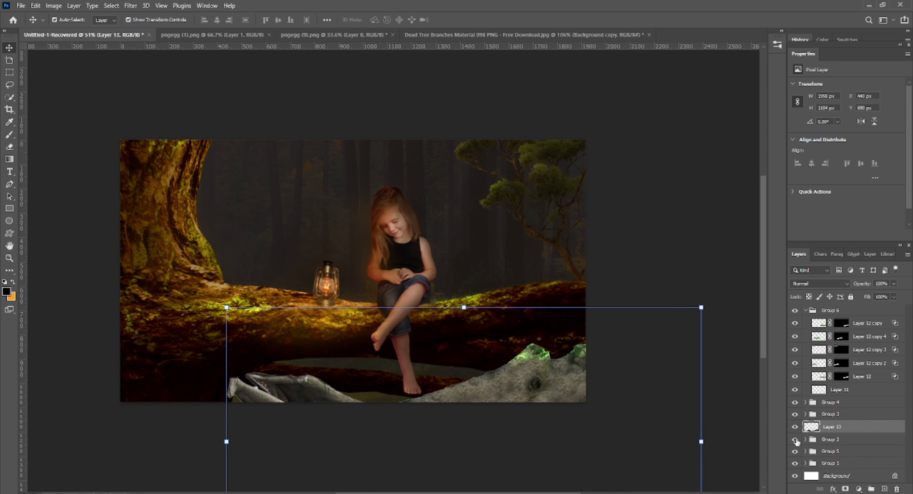
Darken the dead tree with a clipped Levels adjustment, lowering the white output level to 69.
{"action": "left_click", "coordinate": [859, 488]}
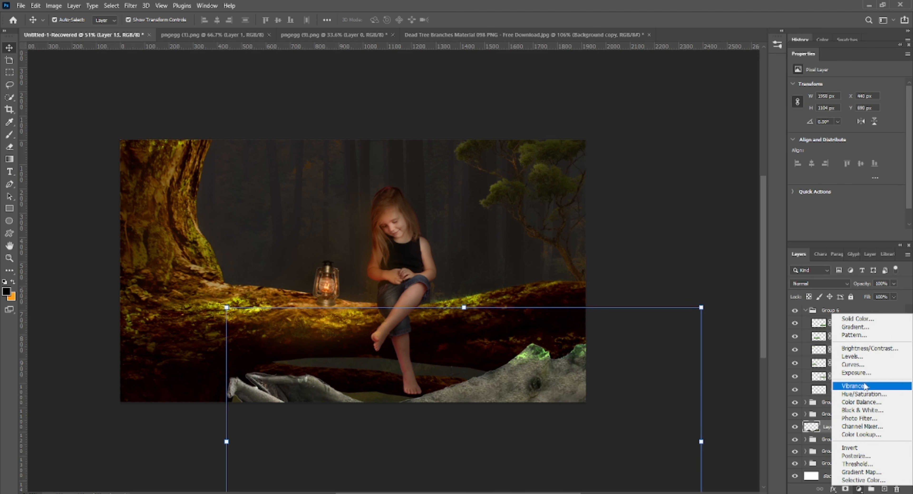
{"action": "left_click", "coordinate": [855, 356]}
{"action": "left_click_drag", "start_coordinate": [898, 183], "coordinate": [833, 186]}
{"action": "left_click", "coordinate": [840, 235]}
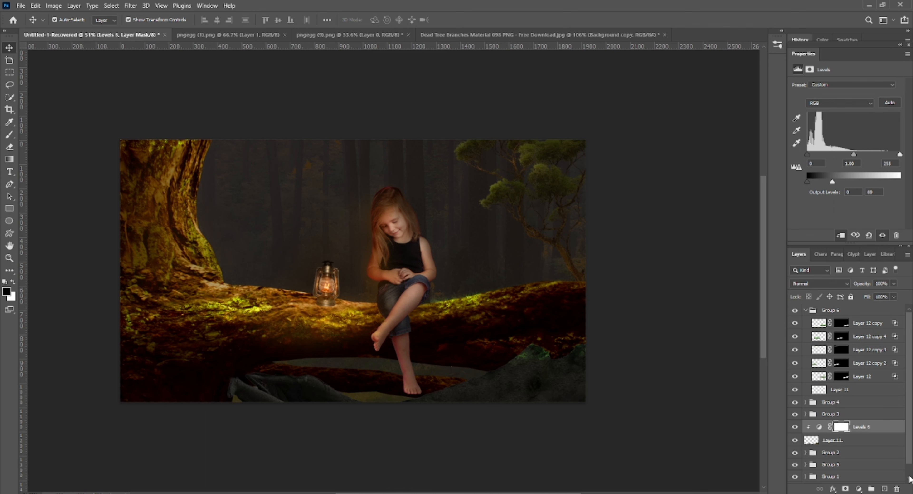
Add a Color Balance adjustment clipped to the dead tree and shift its midtones.
{"action": "left_click", "coordinate": [858, 489]}
{"action": "left_click", "coordinate": [852, 400]}
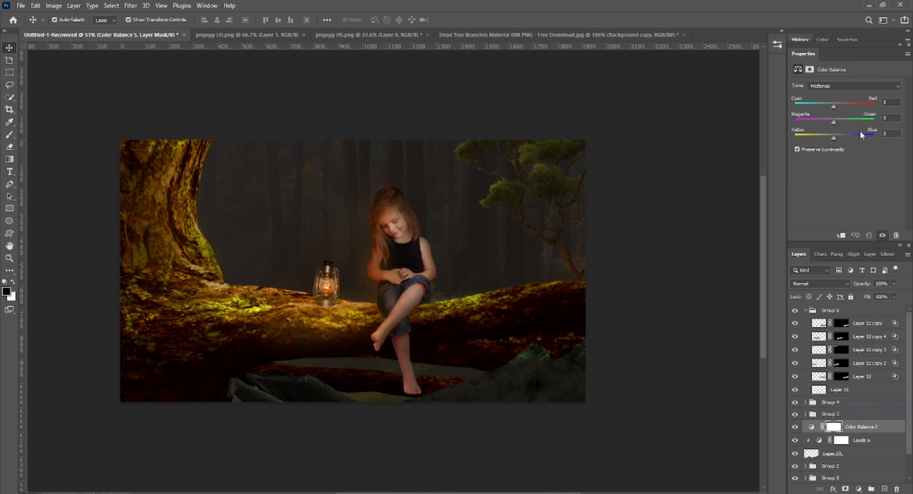
{"action": "left_click_drag", "start_coordinate": [833, 106], "coordinate": [834, 119]}
{"action": "left_click", "coordinate": [841, 235]}
Delete the dead tree layer together with its Levels and Color Balance adjustments.
{"action": "left_click", "coordinate": [795, 440]}
{"action": "left_click", "coordinate": [795, 452]}
{"action": "key", "text": "Delete"}
{"action": "key", "text": "Delete"}
{"action": "key", "text": "Delete"}
{"action": "left_click", "coordinate": [747, 413]}
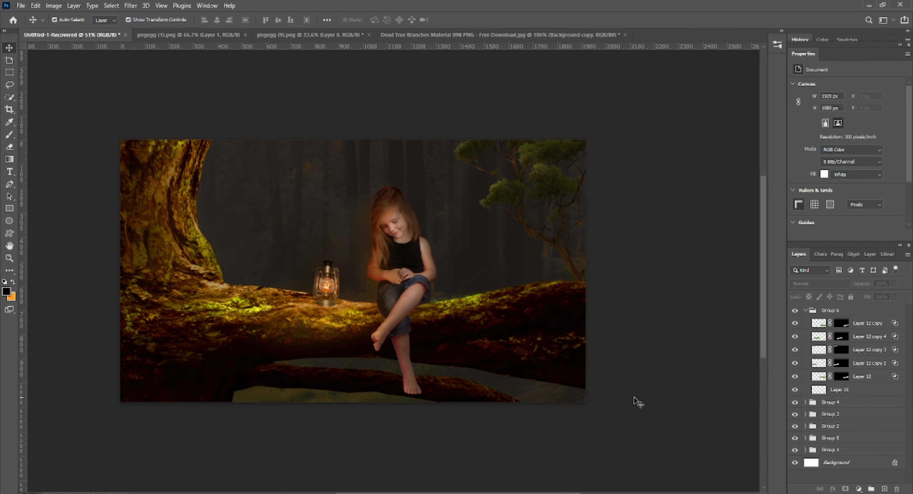
Duplicate Layer 1 of haricen.png and open the copy in the Camera Raw Filter.
{"action": "scroll", "coordinate": [625, 395], "scroll_direction": "up", "scroll_amount": 1}
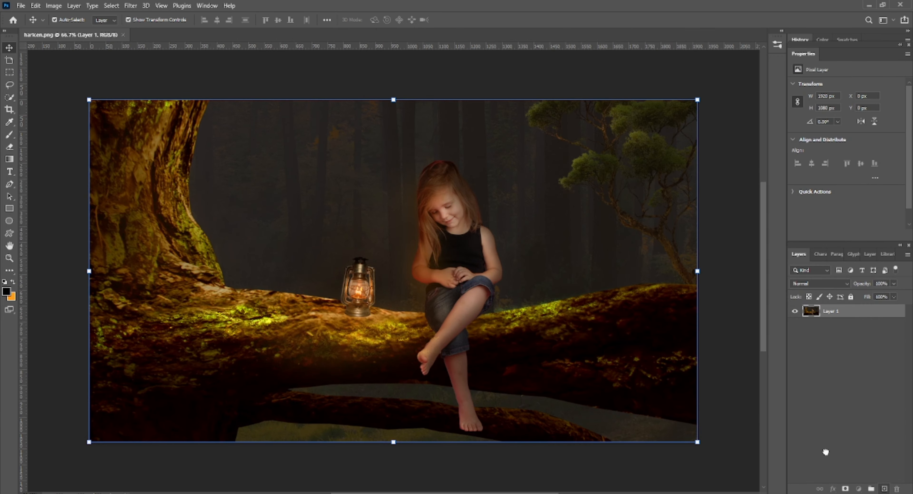
{"action": "key", "text": "ctrl+j"}
{"action": "left_click", "coordinate": [137, 4]}
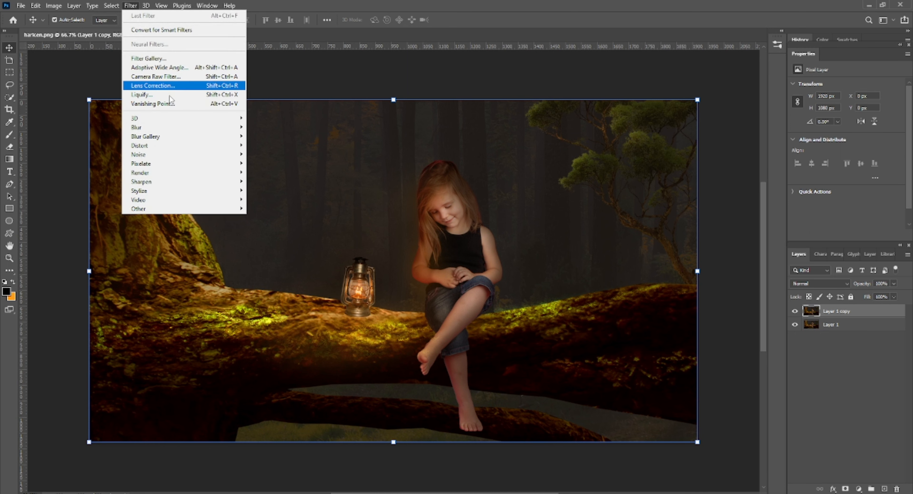
{"action": "left_click", "coordinate": [175, 77]}
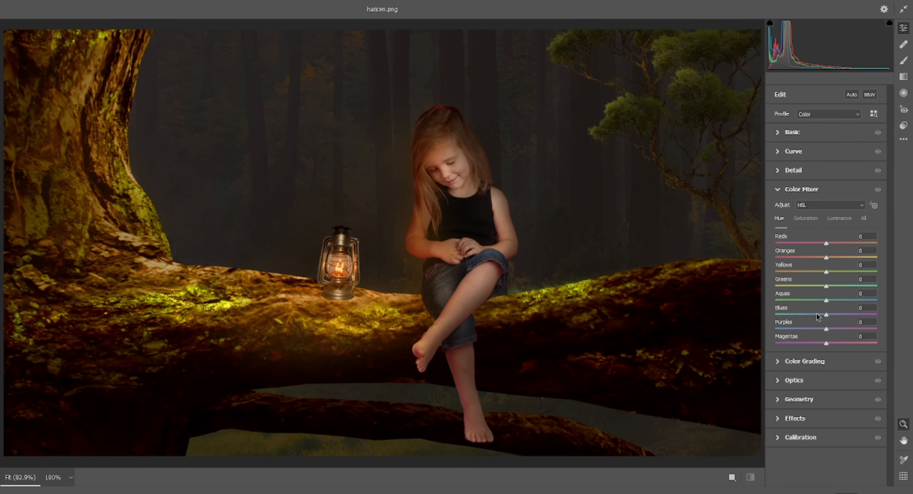
Set Temperature -3, Tint +13, Exposure +0.20, Contrast +26, Highlights -2, Shadows -37, Whites +8, Blacks -19, Texture +9, Clarity +10, and adjust Vibrance and Saturation.
{"action": "scroll", "coordinate": [553, 279], "scroll_direction": "down", "scroll_amount": 3}
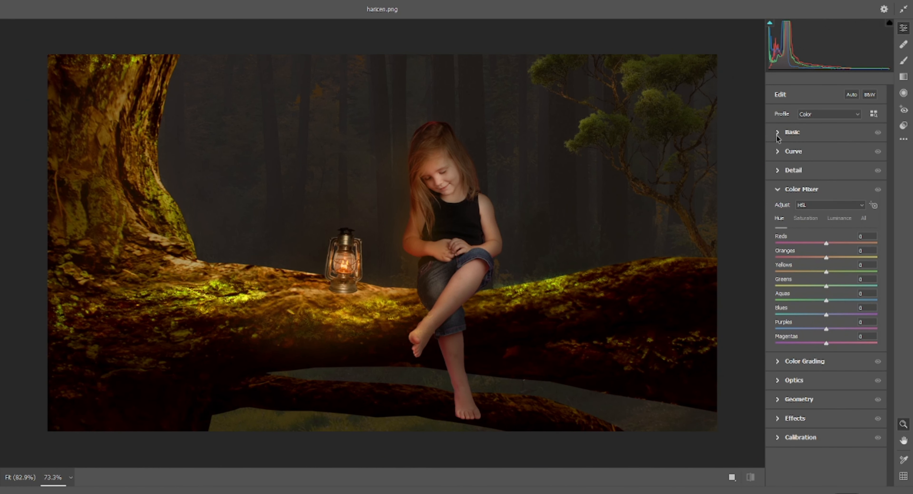
{"action": "left_click", "coordinate": [792, 132]}
{"action": "left_click_drag", "start_coordinate": [827, 168], "coordinate": [832, 259]}
{"action": "scroll", "coordinate": [824, 273], "scroll_direction": "down", "scroll_amount": 2}
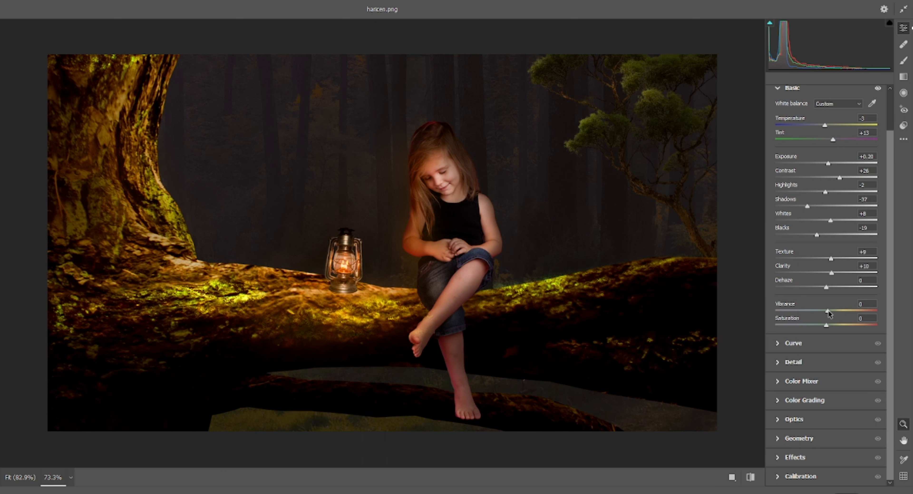
{"action": "mouse_move", "coordinate": [843, 312]}
{"action": "left_mouse_down"}
{"action": "mouse_move", "coordinate": [819, 314]}
{"action": "mouse_move", "coordinate": [834, 325]}
{"action": "left_mouse_up"}
Shape the combined point curve with a shadow point at input 59, output 63 and a highlight point at input 207, output 200.
{"action": "left_click", "coordinate": [778, 344]}
{"action": "left_click", "coordinate": [799, 259]}
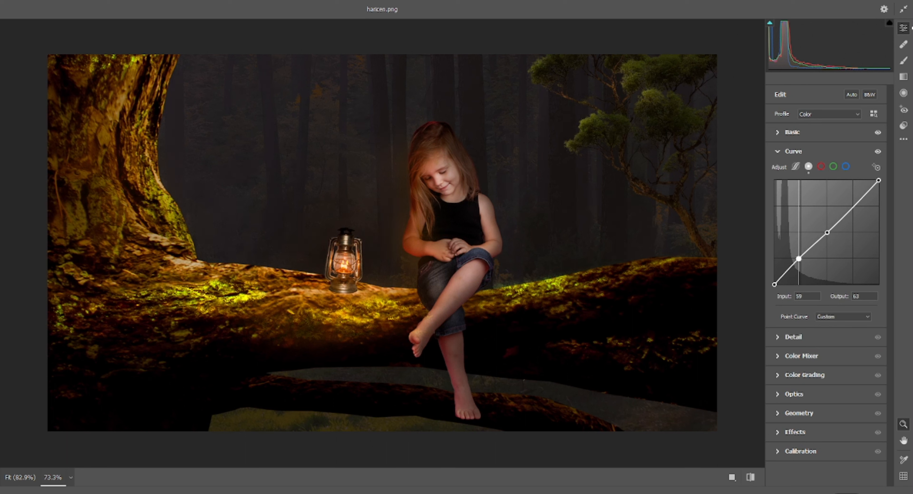
{"action": "left_click_drag", "start_coordinate": [858, 208], "coordinate": [860, 199]}
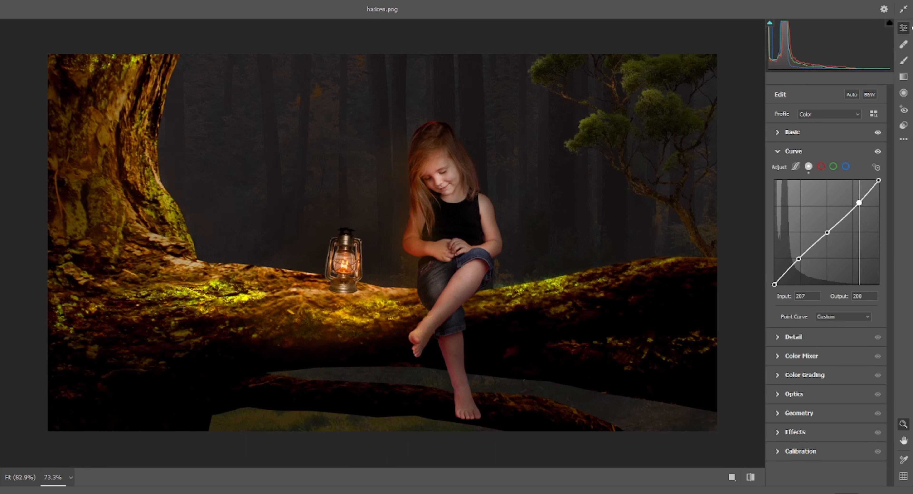
Adjust the red channel's point curve with points in its shadows, midtones and highlights.
{"action": "left_click", "coordinate": [821, 166]}
{"action": "left_click", "coordinate": [827, 230]}
{"action": "left_click", "coordinate": [821, 237]}
{"action": "left_click_drag", "start_coordinate": [821, 237], "coordinate": [803, 255]}
{"action": "left_click_drag", "start_coordinate": [854, 204], "coordinate": [856, 209]}
Shape the blue channel's curve with a highlight point at input 193, output 200 and a shadow point at input 66, output 63.
{"action": "left_click", "coordinate": [846, 166]}
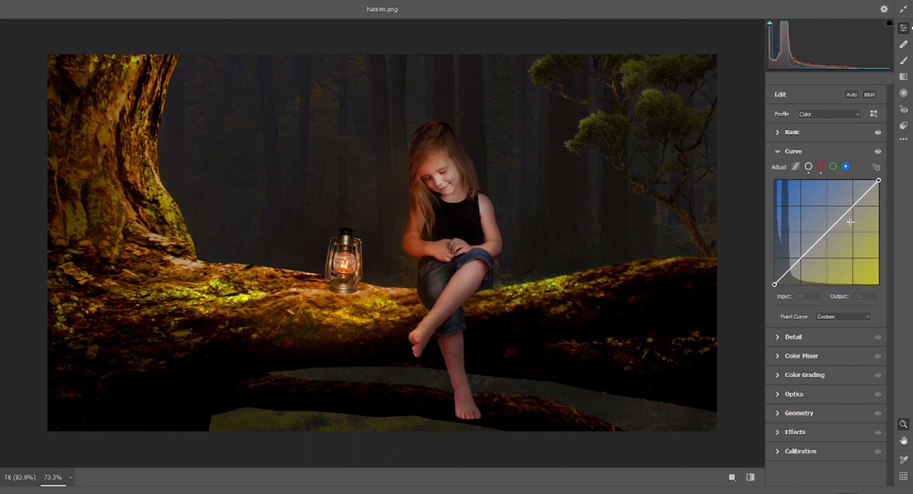
{"action": "left_click_drag", "start_coordinate": [854, 202], "coordinate": [854, 202]}
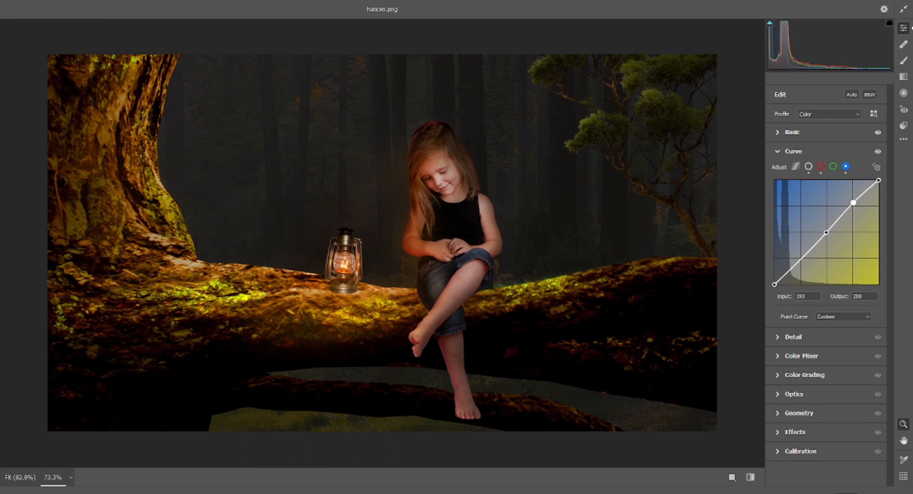
{"action": "left_click_drag", "start_coordinate": [800, 261], "coordinate": [802, 259]}
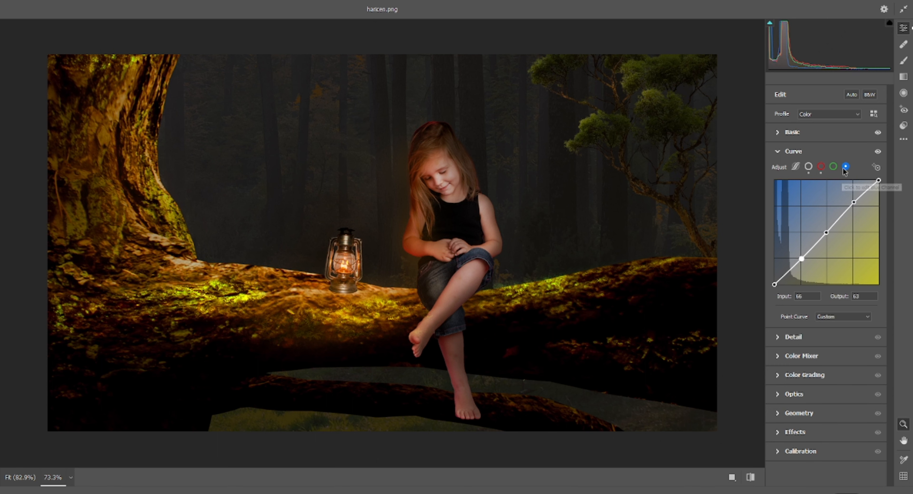
Set the Color Mixer hues to Reds +28, Oranges +8, Yellows -16 and Greens +9.
{"action": "left_click", "coordinate": [796, 166]}
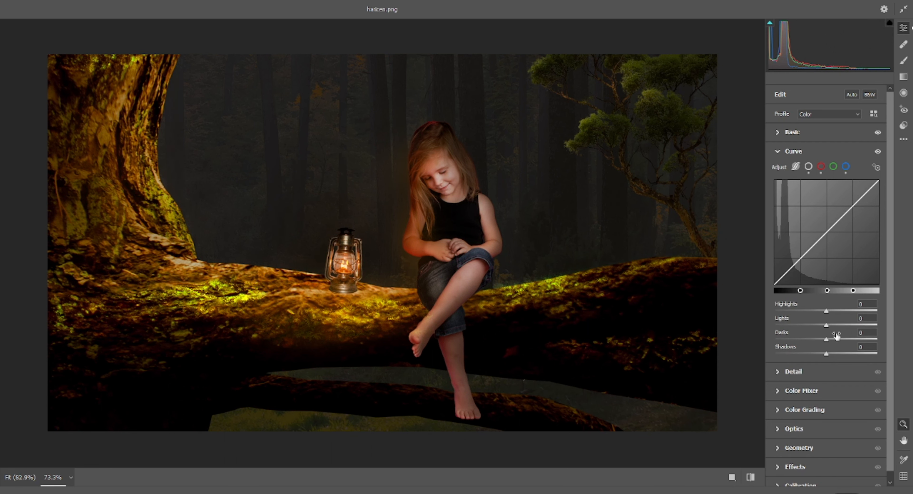
{"action": "left_click", "coordinate": [794, 371]}
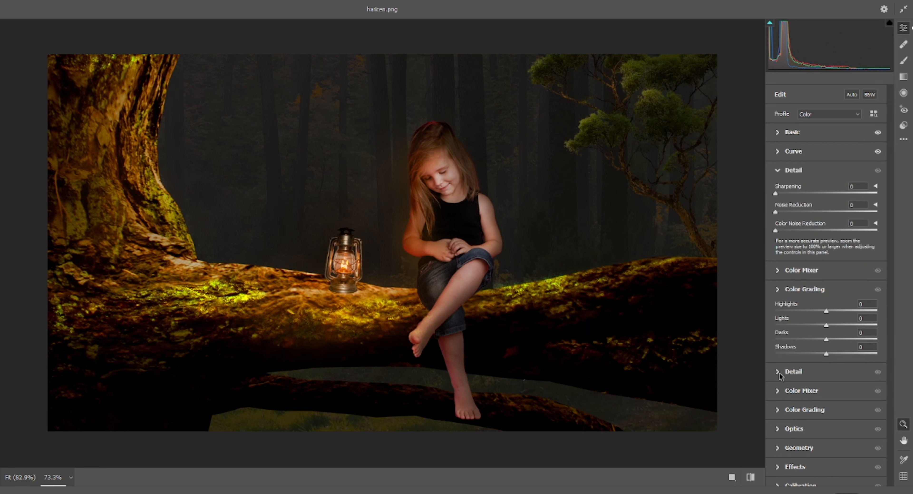
{"action": "left_click", "coordinate": [781, 274]}
{"action": "left_click_drag", "start_coordinate": [827, 243], "coordinate": [818, 270]}
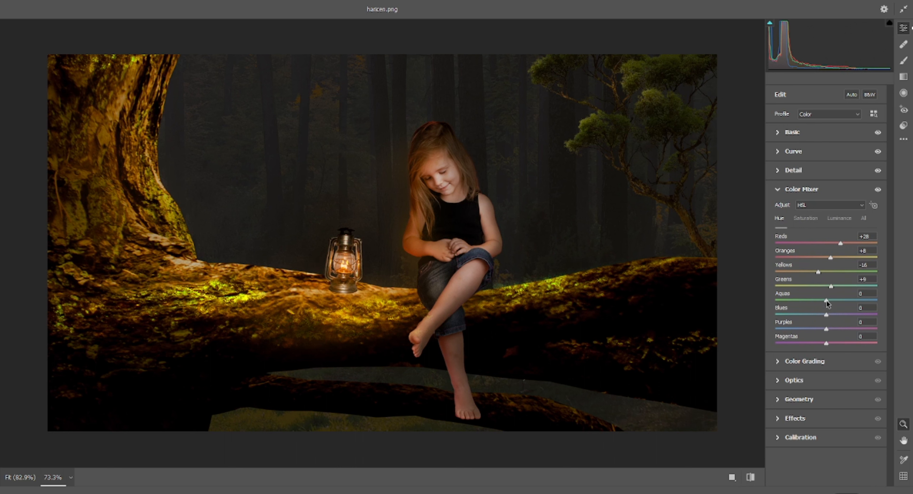
Set Color Mixer saturation to Reds -20, Oranges +22, Yellows +57, and Yellows luminance to +8.
{"action": "left_click", "coordinate": [812, 217]}
{"action": "mouse_move", "coordinate": [826, 243]}
{"action": "left_mouse_down"}
{"action": "mouse_move", "coordinate": [845, 243]}
{"action": "mouse_move", "coordinate": [822, 258]}
{"action": "left_mouse_up"}
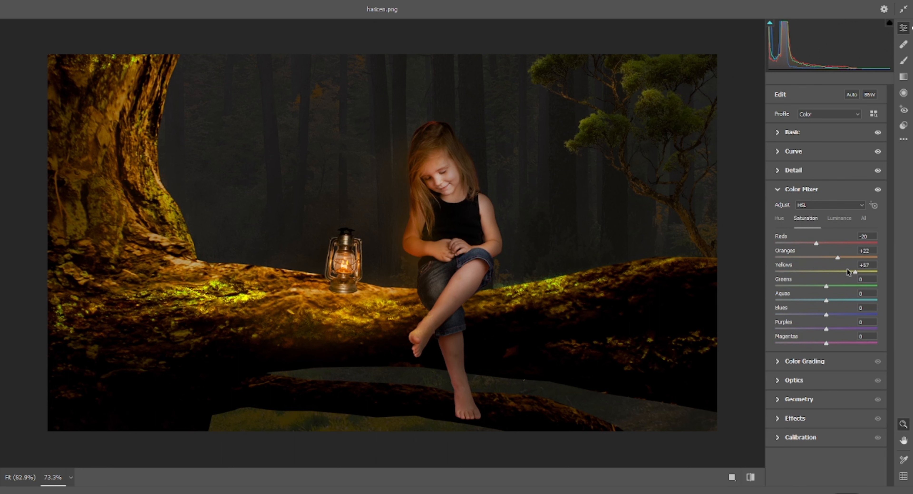
{"action": "left_click", "coordinate": [840, 218]}
{"action": "mouse_move", "coordinate": [826, 271]}
{"action": "left_mouse_down"}
{"action": "mouse_move", "coordinate": [859, 272]}
{"action": "mouse_move", "coordinate": [836, 274]}
{"action": "left_mouse_up"}
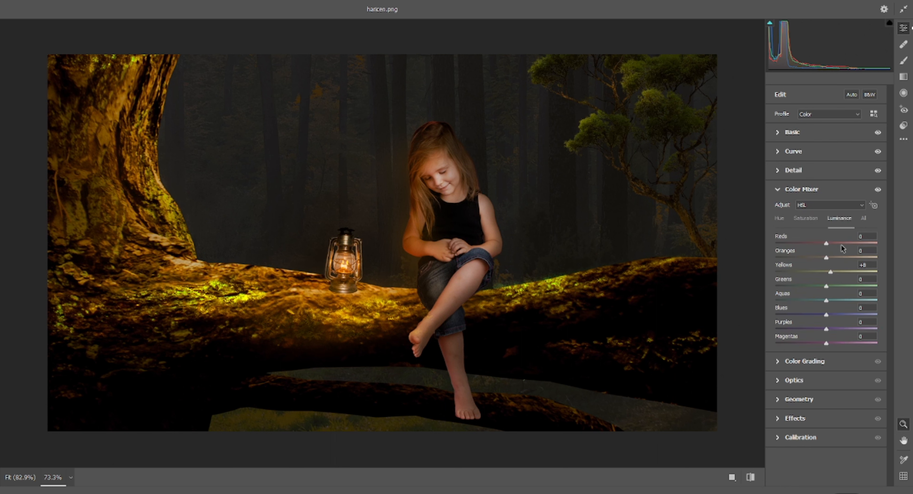
Adjust the Color Grading luminance of midtones, shadows and highlights, and raise Balance slightly above zero.
{"action": "left_click", "coordinate": [780, 361]}
{"action": "left_click_drag", "start_coordinate": [842, 306], "coordinate": [834, 306]}
{"action": "left_click_drag", "start_coordinate": [856, 383], "coordinate": [888, 379]}
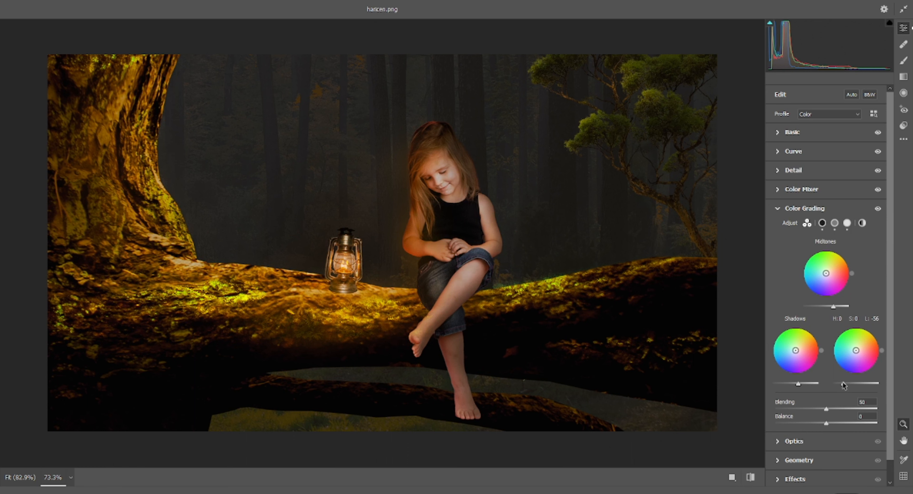
{"action": "left_click_drag", "start_coordinate": [826, 423], "coordinate": [835, 424]}
Fine-tune the remaining Camera Raw settings, apply the filter, and compare the graded layer copy with the original by toggling its visibility.
{"action": "left_click", "coordinate": [794, 441]}
{"action": "left_click", "coordinate": [783, 462]}
{"action": "left_click_drag", "start_coordinate": [821, 461], "coordinate": [816, 463]}
{"action": "left_click", "coordinate": [870, 492]}
{"action": "left_click", "coordinate": [795, 311]}
{"action": "left_click", "coordinate": [795, 311]}
{"action": "left_click", "coordinate": [840, 391]}
{"action": "scroll", "coordinate": [474, 224], "scroll_direction": "up", "scroll_amount": 2}
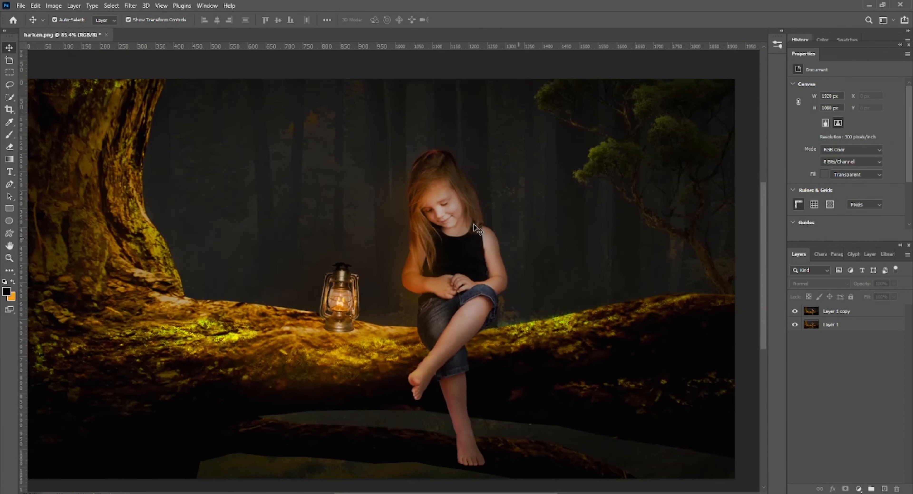
Add a new empty layer, open the sparks8 image, and convert its background to a regular layer.
{"action": "scroll", "coordinate": [473, 224], "scroll_direction": "down", "scroll_amount": 1}
{"action": "left_click", "coordinate": [20, 5]}
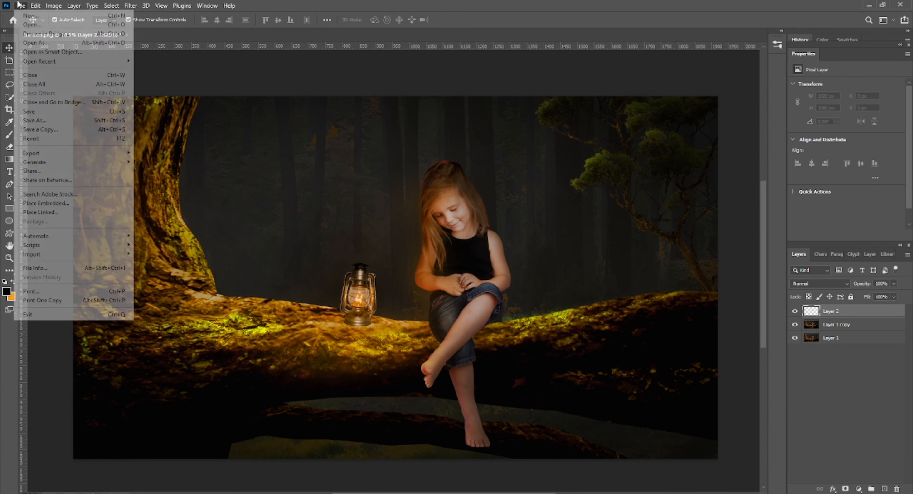
{"action": "left_click", "coordinate": [32, 24]}
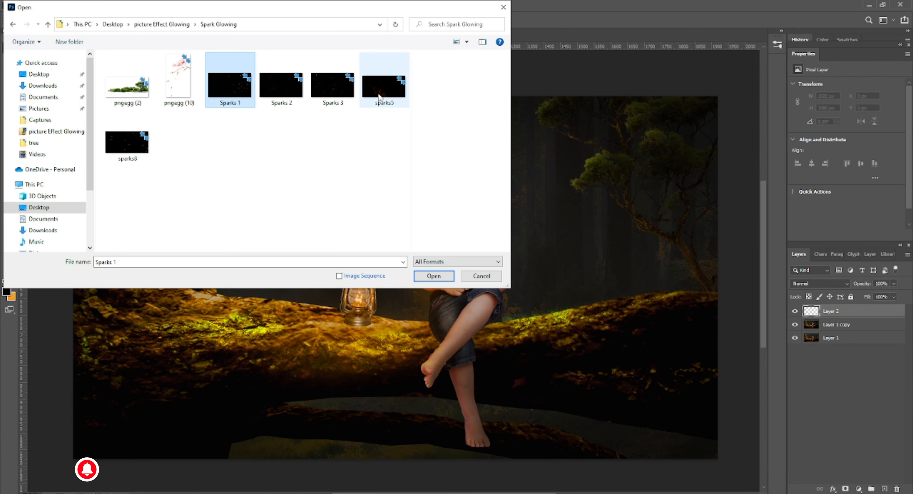
{"action": "double_click", "coordinate": [127, 142]}
{"action": "left_click_drag", "start_coordinate": [260, 148], "coordinate": [341, 175]}
{"action": "key", "text": "Return"}
Bring the sparks8 image into the composite, scale and tilt it to about 254 x 441 px, and place it over the lantern.
{"action": "left_click_drag", "start_coordinate": [533, 278], "coordinate": [304, 278]}
{"action": "left_click_drag", "start_coordinate": [320, 233], "coordinate": [244, 351]}
{"action": "left_click_drag", "start_coordinate": [269, 196], "coordinate": [244, 265]}
{"action": "left_click_drag", "start_coordinate": [227, 292], "coordinate": [382, 256]}
{"action": "left_click_drag", "start_coordinate": [368, 203], "coordinate": [369, 181]}
Set the lantern sparks layer's blend mode to Screen.
{"action": "left_click", "coordinate": [820, 284]}
{"action": "left_click", "coordinate": [824, 343]}
{"action": "left_click", "coordinate": [835, 311]}
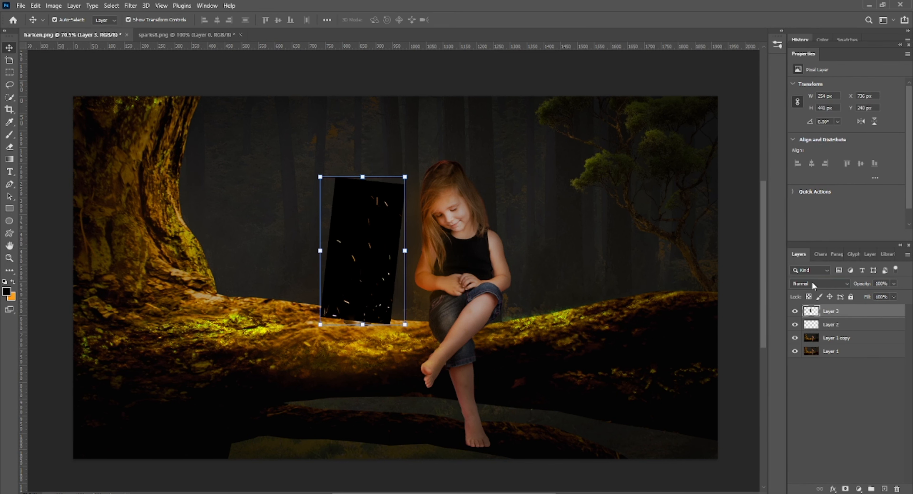
{"action": "left_click", "coordinate": [815, 285]}
{"action": "left_click", "coordinate": [826, 342]}
{"action": "left_click", "coordinate": [813, 390]}
Shrink the lantern sparks to about 190 x 312 px and position them just above the lantern.
{"action": "key", "text": "ctrl+t"}
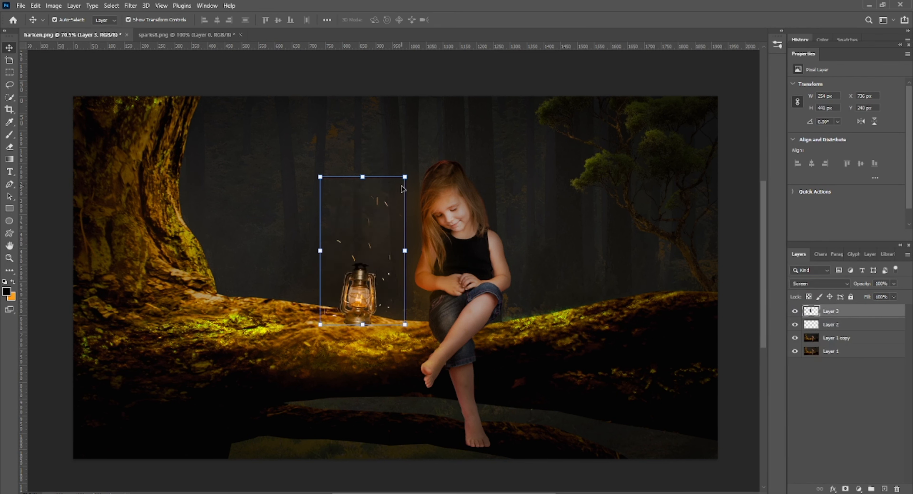
{"action": "left_click_drag", "start_coordinate": [406, 173], "coordinate": [397, 197]}
{"action": "left_click_drag", "start_coordinate": [360, 295], "coordinate": [358, 290]}
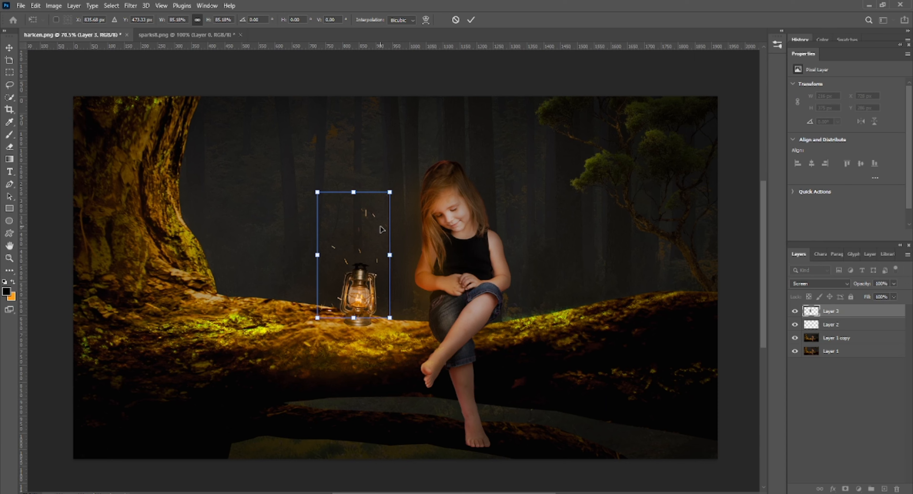
{"action": "left_click_drag", "start_coordinate": [382, 230], "coordinate": [378, 262]}
{"action": "key", "text": "Return"}
Erase the stray sparks overlapping the lantern with a small soft Eraser.
{"action": "scroll", "coordinate": [372, 225], "scroll_direction": "up", "scroll_amount": 5}
{"action": "left_click", "coordinate": [10, 134]}
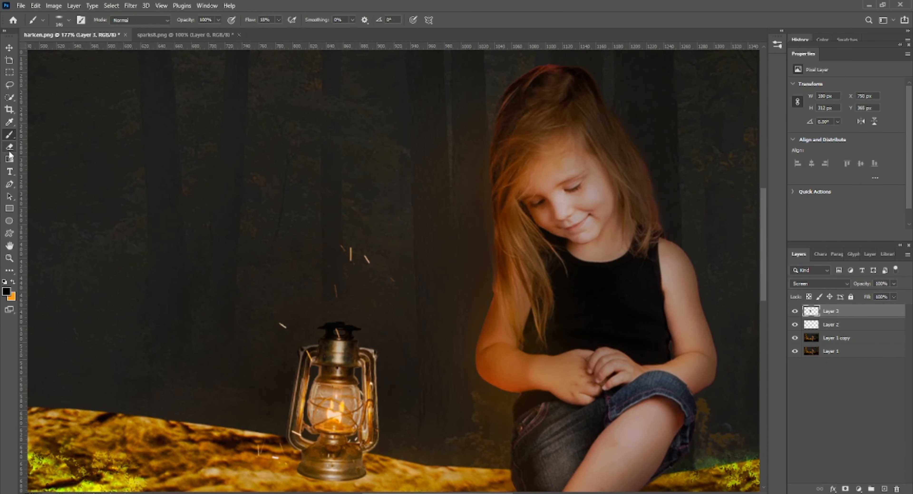
{"action": "left_click", "coordinate": [9, 148]}
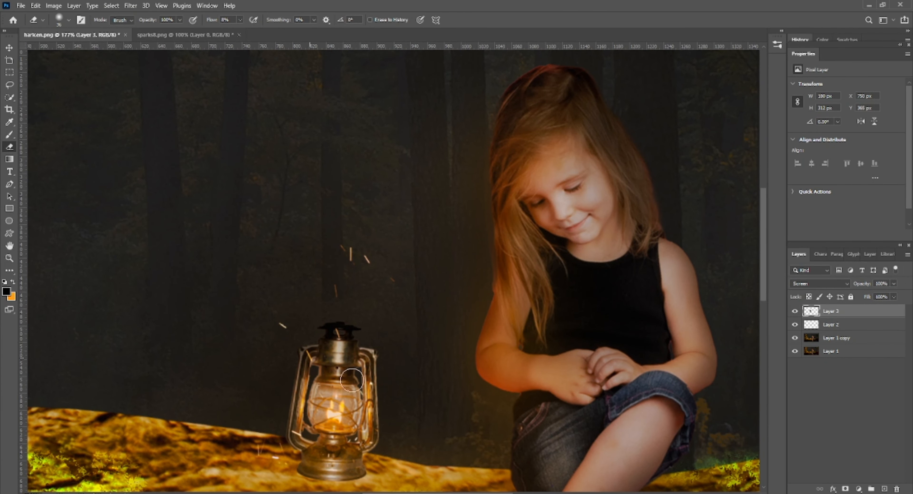
{"action": "scroll", "coordinate": [300, 457], "scroll_direction": "down", "scroll_amount": 6}
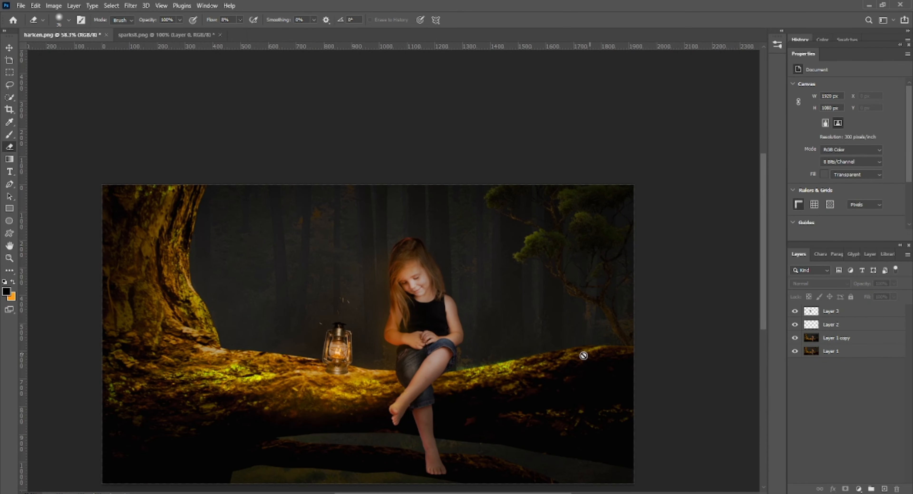
Add another empty layer on top and open the Sparks 1 and Sparks 2 images.
{"action": "key", "text": "ctrl+shift+alt+n"}
{"action": "left_click", "coordinate": [21, 5]}
{"action": "left_click", "coordinate": [30, 24]}
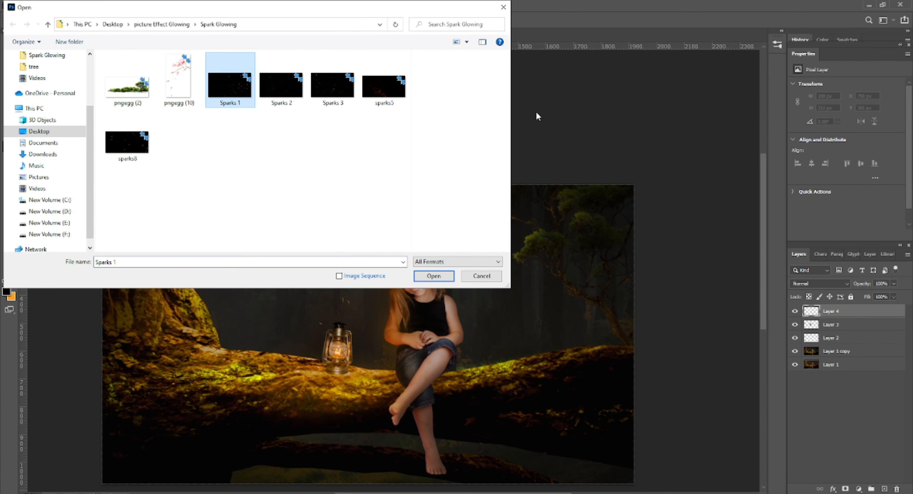
{"action": "double_click", "coordinate": [256, 100]}
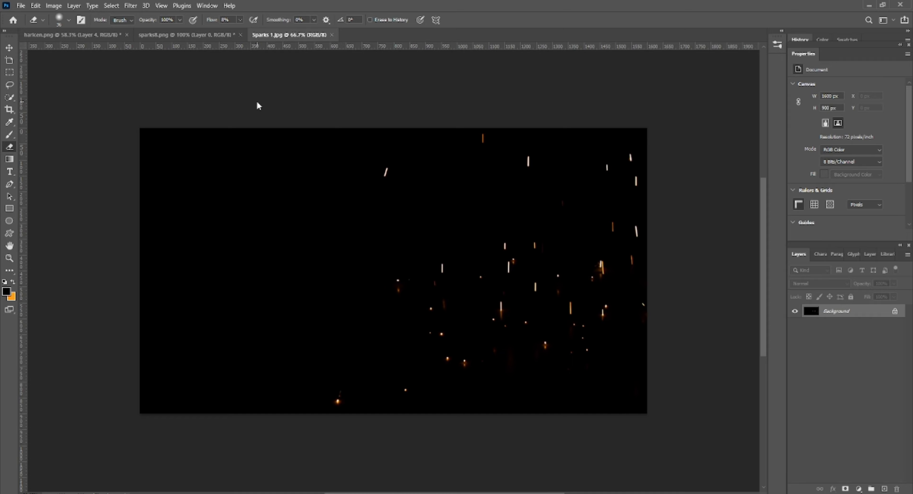
{"action": "left_click", "coordinate": [20, 5]}
{"action": "left_click", "coordinate": [30, 24]}
{"action": "double_click", "coordinate": [297, 82]}
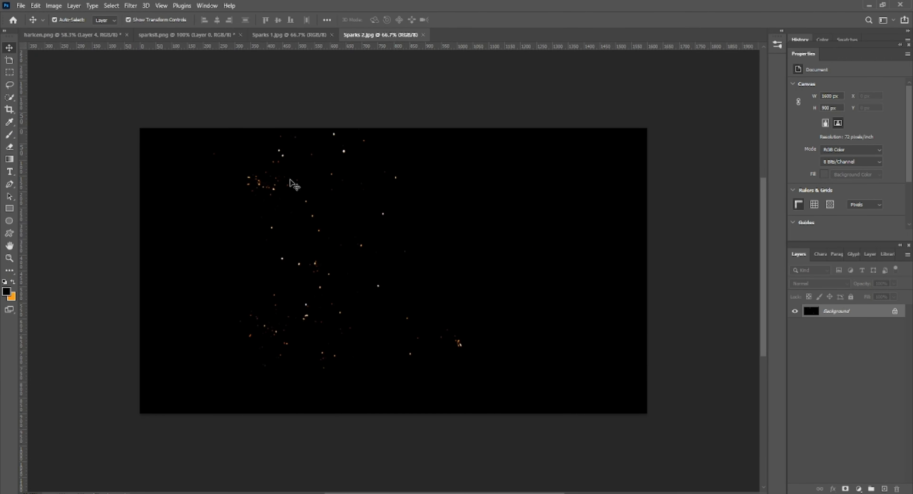
Place the Sparks 2 image over the composite at about 2462 x 1384 px and set its blend mode to Lighten.
{"action": "left_click_drag", "start_coordinate": [294, 184], "coordinate": [338, 256]}
{"action": "left_click_drag", "start_coordinate": [559, 254], "coordinate": [763, 255]}
{"action": "left_click_drag", "start_coordinate": [480, 318], "coordinate": [416, 314]}
{"action": "scroll", "coordinate": [425, 310], "scroll_direction": "down", "scroll_amount": 1}
{"action": "left_click", "coordinate": [835, 284]}
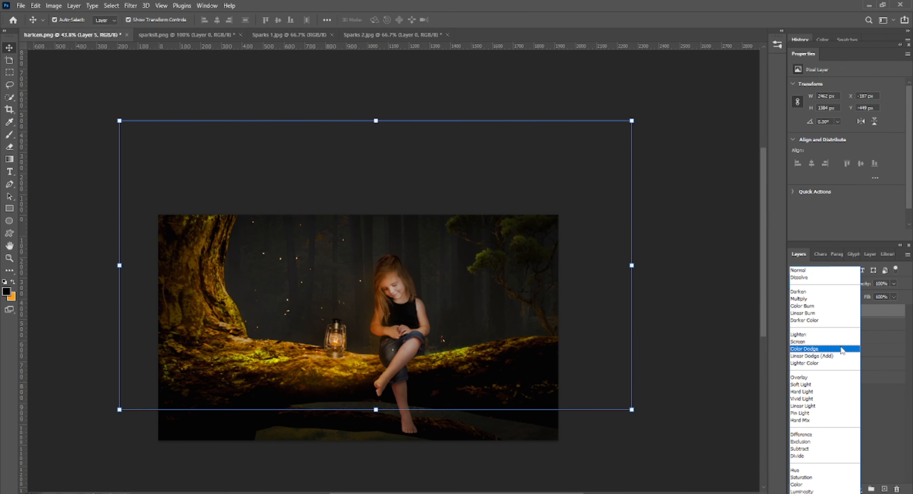
{"action": "left_click", "coordinate": [840, 334]}
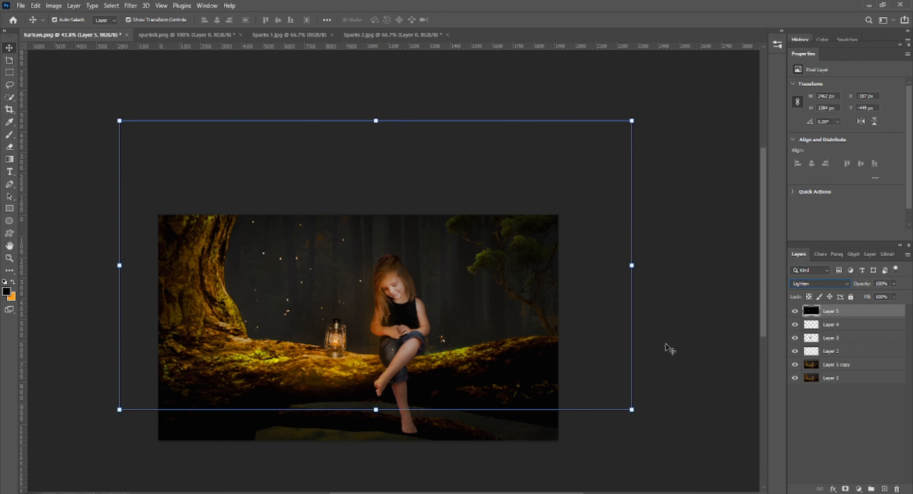
Scale the Sparks 2 layer to 68.94%, position it over the scene, and reduce its fill to about one third.
{"action": "left_click_drag", "start_coordinate": [632, 265], "coordinate": [466, 295]}
{"action": "left_click_drag", "start_coordinate": [238, 281], "coordinate": [281, 272]}
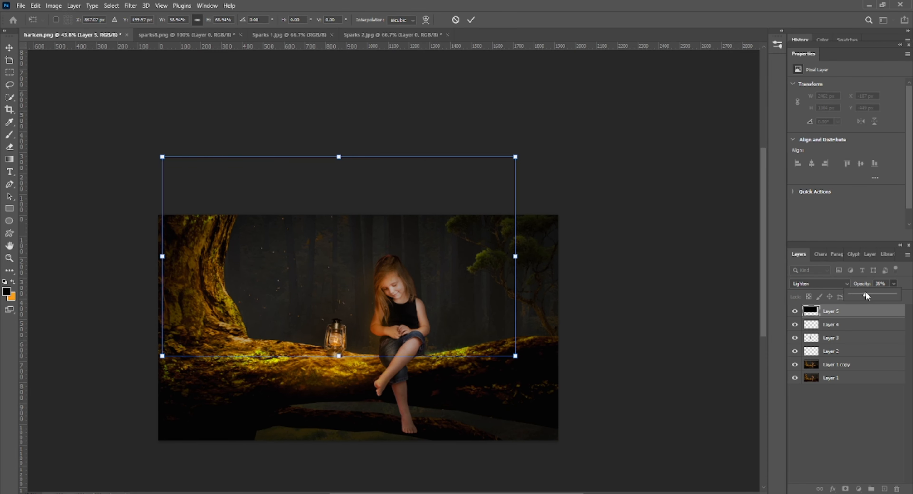
{"action": "left_click", "coordinate": [894, 297]}
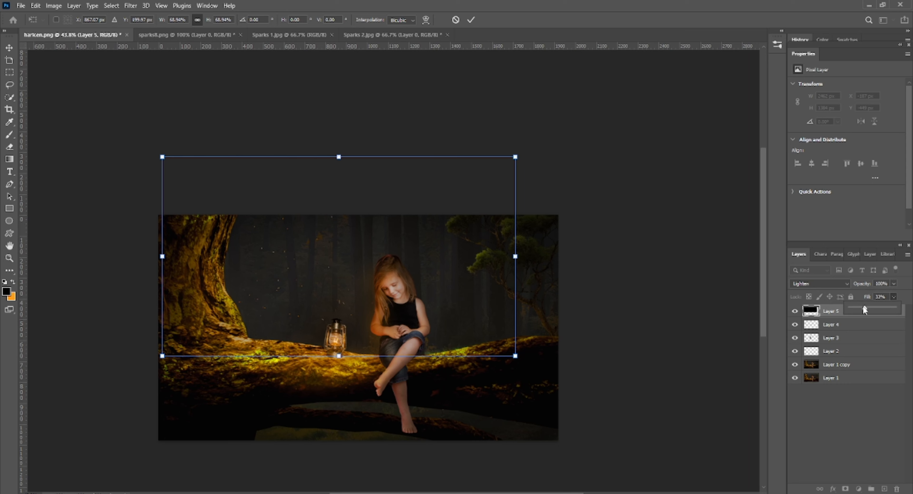
{"action": "left_click_drag", "start_coordinate": [864, 307], "coordinate": [862, 307]}
{"action": "left_click", "coordinate": [371, 268]}
{"action": "key", "text": "Return"}
Duplicate the Sparks 2 layer to cover the forest on the girl's other side.
{"action": "left_click_drag", "start_coordinate": [292, 279], "coordinate": [462, 288]}
{"action": "left_click", "coordinate": [659, 427]}
{"action": "scroll", "coordinate": [453, 421], "scroll_direction": "up", "scroll_amount": 4}
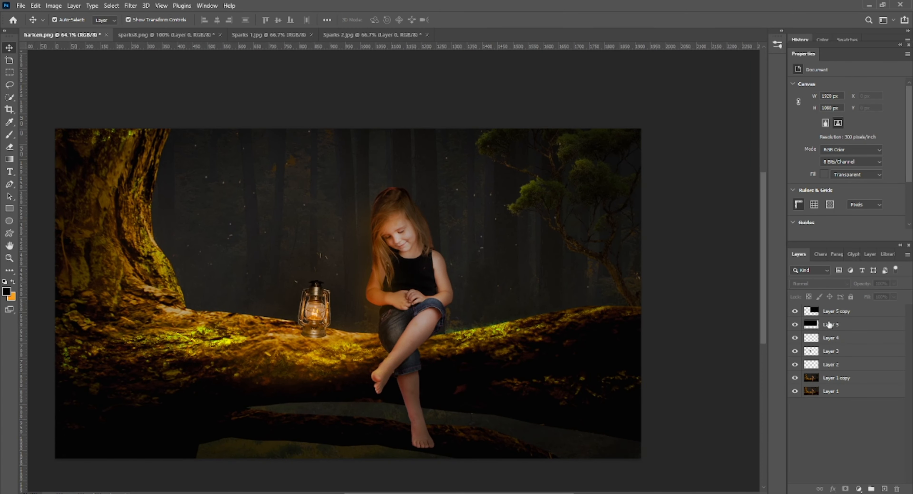
Set the fill of Layer 5 copy to 46% and of Layer 5 to 53%.
{"action": "left_click", "coordinate": [837, 310]}
{"action": "left_click", "coordinate": [894, 297]}
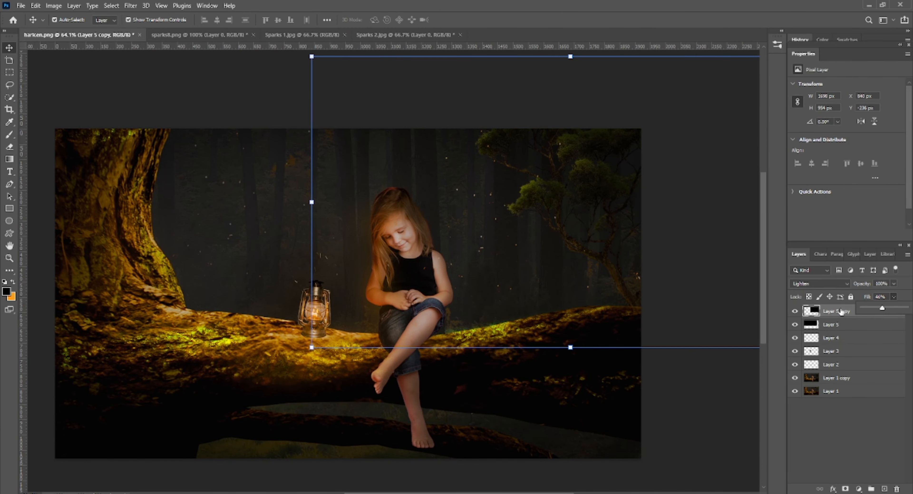
{"action": "left_click", "coordinate": [838, 324]}
{"action": "left_click", "coordinate": [894, 297]}
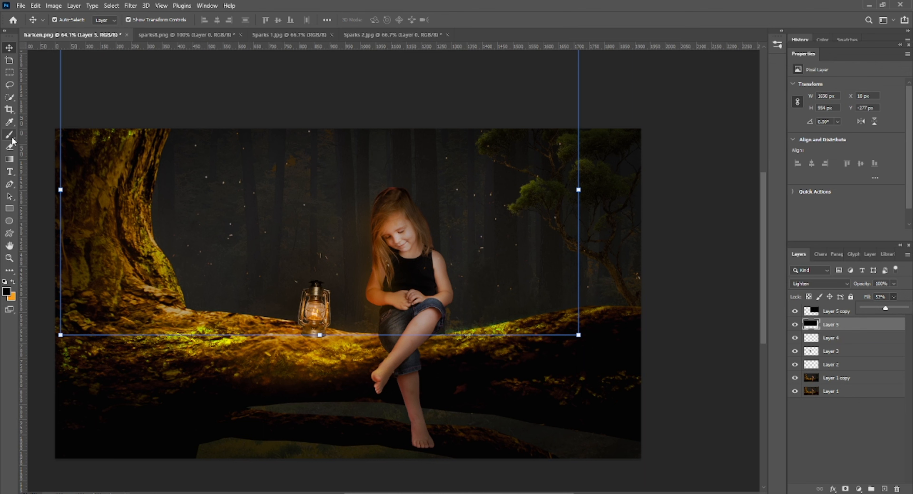
Erase unwanted sparks around the girl and branch from Layer 5 and Layer 5 copy with a soft round Eraser.
{"action": "left_click", "coordinate": [10, 147]}
{"action": "right_click", "coordinate": [500, 281]}
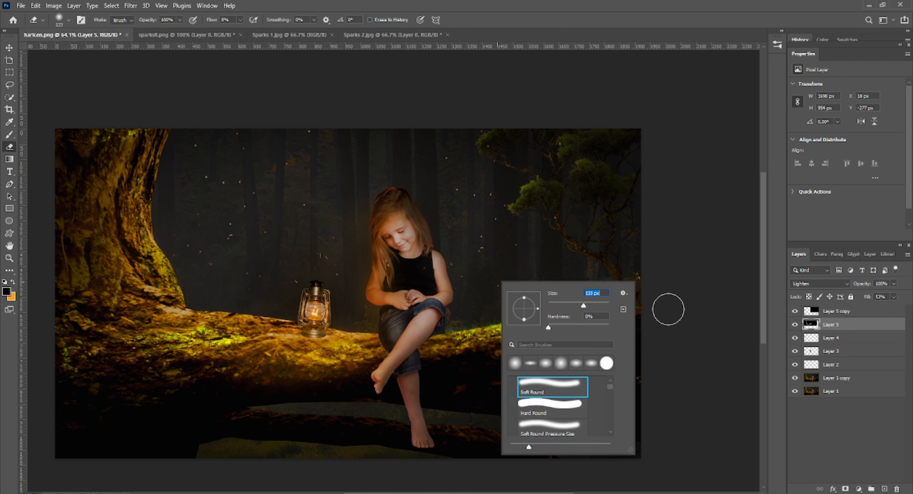
{"action": "key", "text": "Return"}
{"action": "key", "text": "alt+bracketright"}
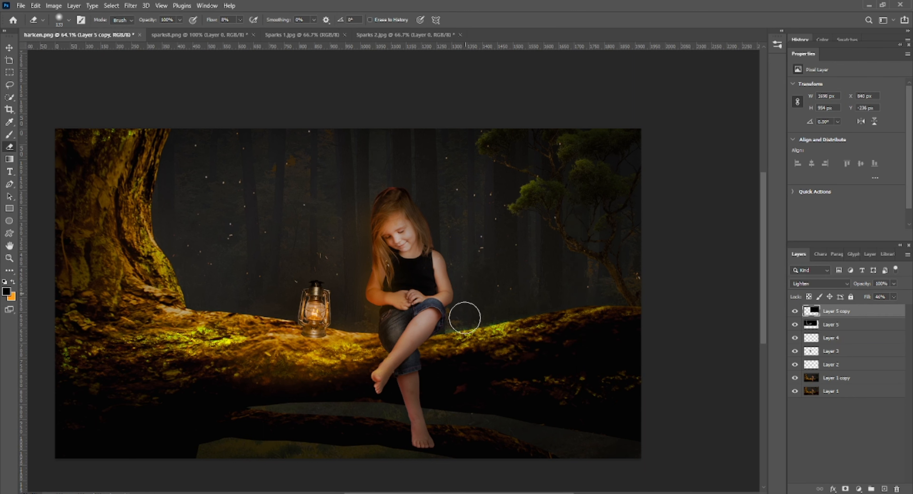
Move Layer 5 copy upward and duplicate it toward the top of the forest to add more sparks.
{"action": "key", "text": "v"}
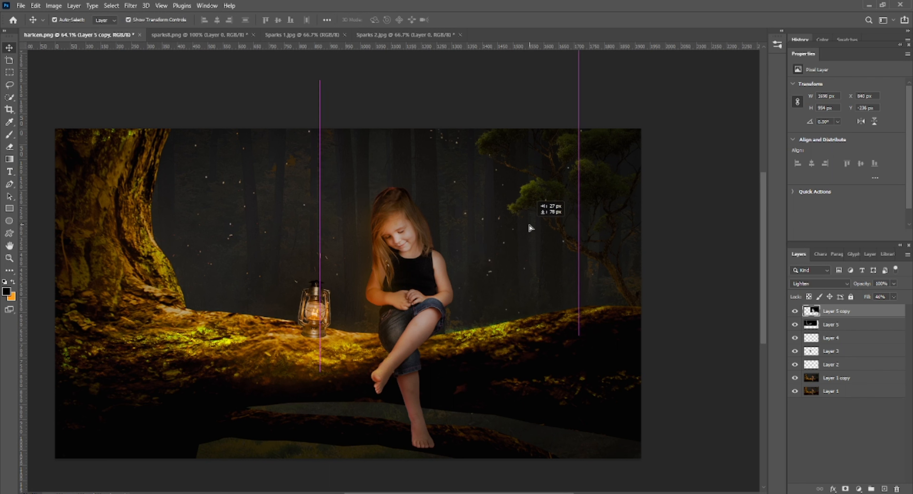
{"action": "left_click_drag", "start_coordinate": [531, 239], "coordinate": [531, 213]}
{"action": "left_click_drag", "start_coordinate": [532, 217], "coordinate": [379, 119]}
{"action": "key", "text": "e"}
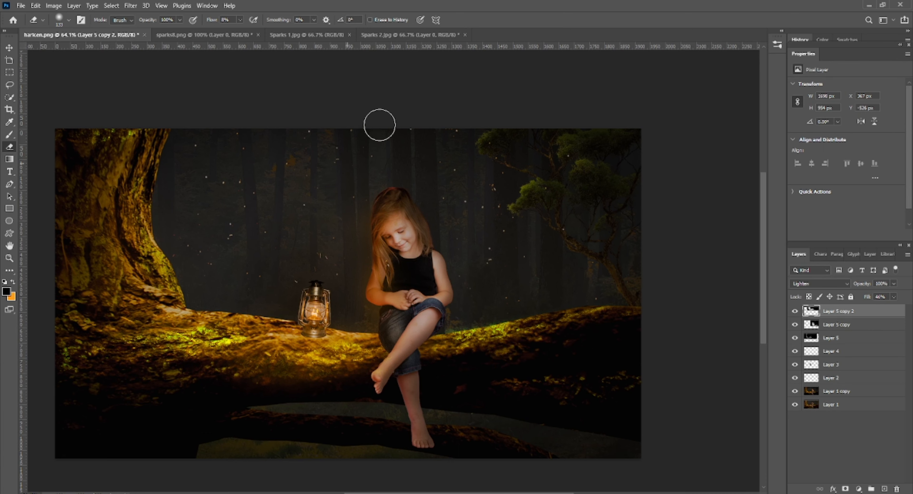
{"action": "scroll", "coordinate": [544, 318], "scroll_direction": "down", "scroll_amount": 2, "text": "alt"}
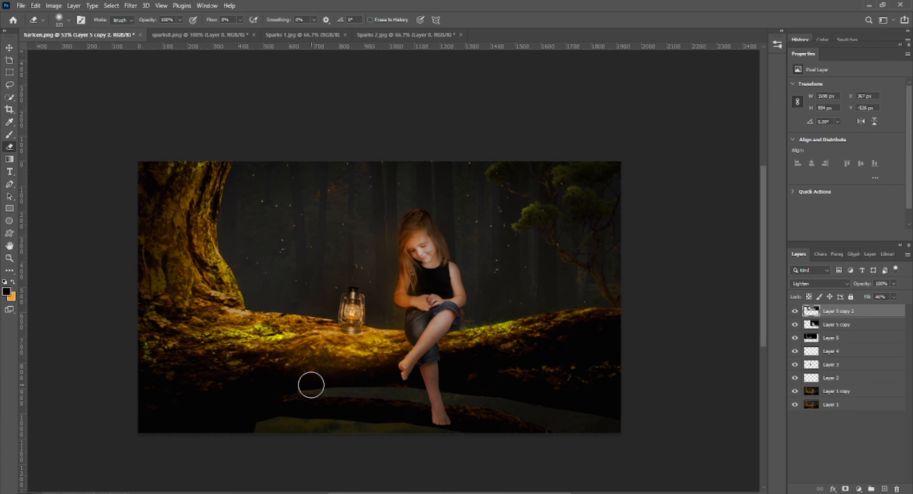
Check the open spark image documents and return to the forest composite.
{"action": "left_click", "coordinate": [305, 35]}
{"action": "left_click", "coordinate": [413, 35]}
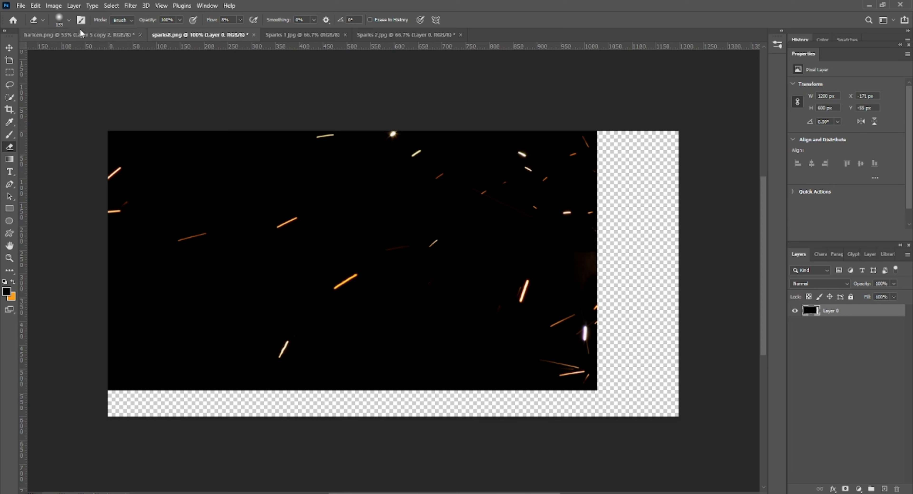
{"action": "left_click", "coordinate": [79, 34]}
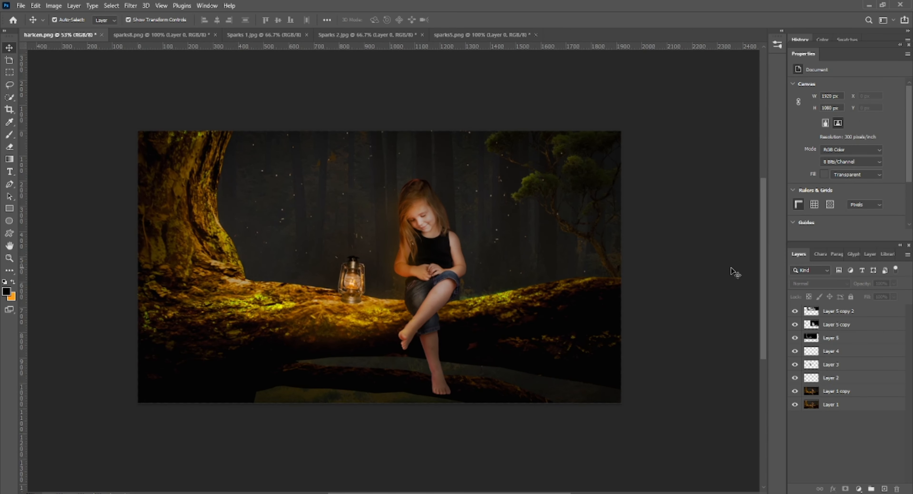
Lower the opacity of Layer 5 and its two copies together to about 78%.
{"action": "left_click", "coordinate": [832, 314]}
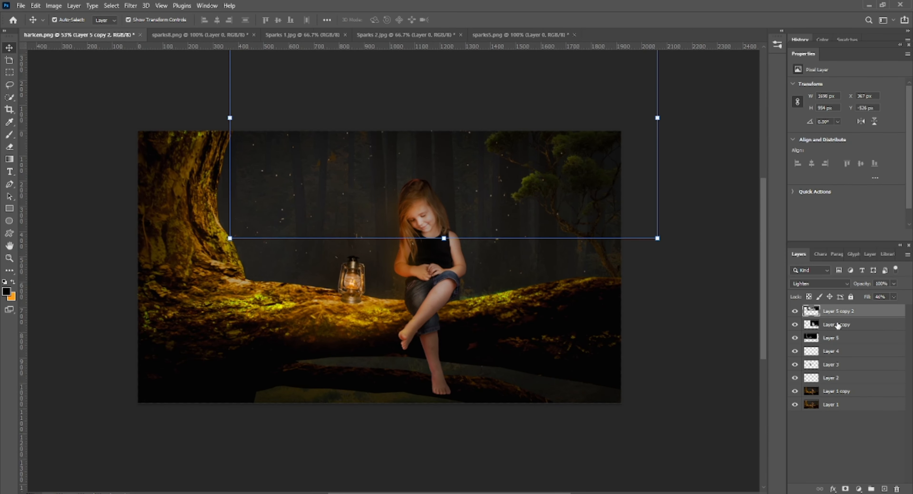
{"action": "left_click", "coordinate": [836, 325], "text": "shift"}
{"action": "left_click", "coordinate": [815, 340], "text": "shift"}
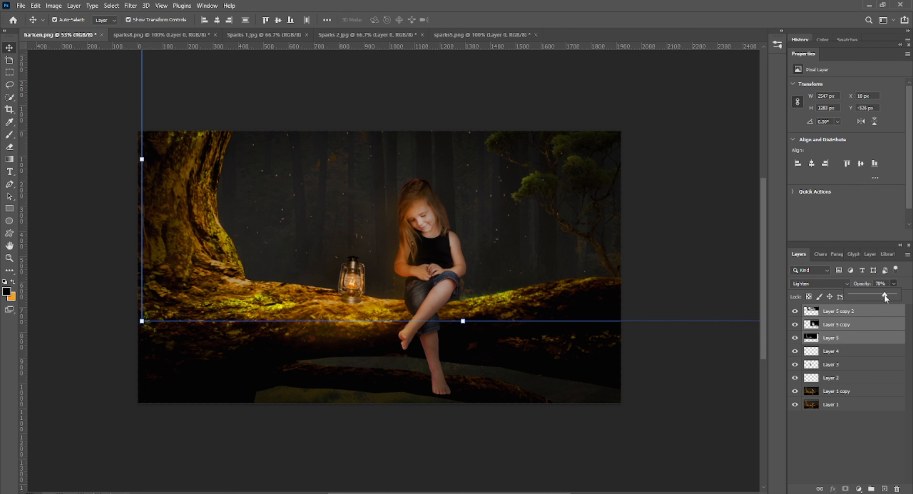
{"action": "left_click", "coordinate": [699, 383]}
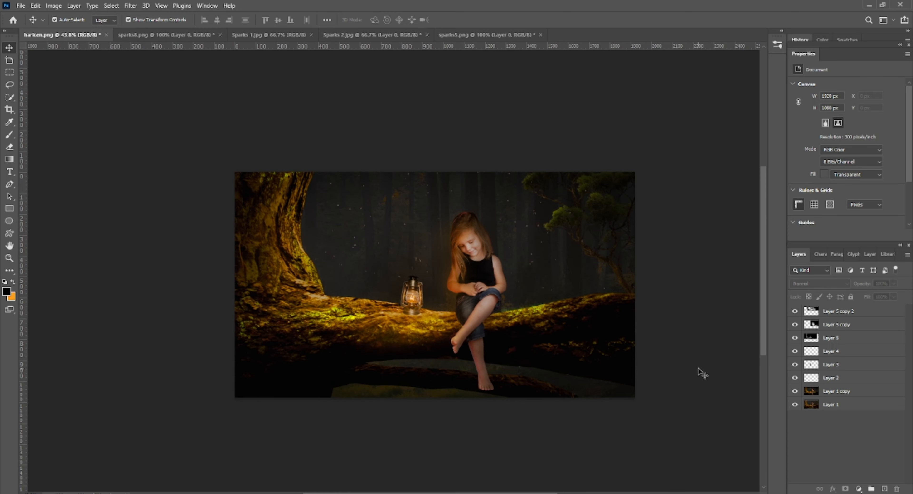
Paint soft black shadows with a low-flow Brush on Layer 1 copy along the log beside the girl's legs.
{"action": "scroll", "coordinate": [703, 370], "scroll_direction": "up", "scroll_amount": 1}
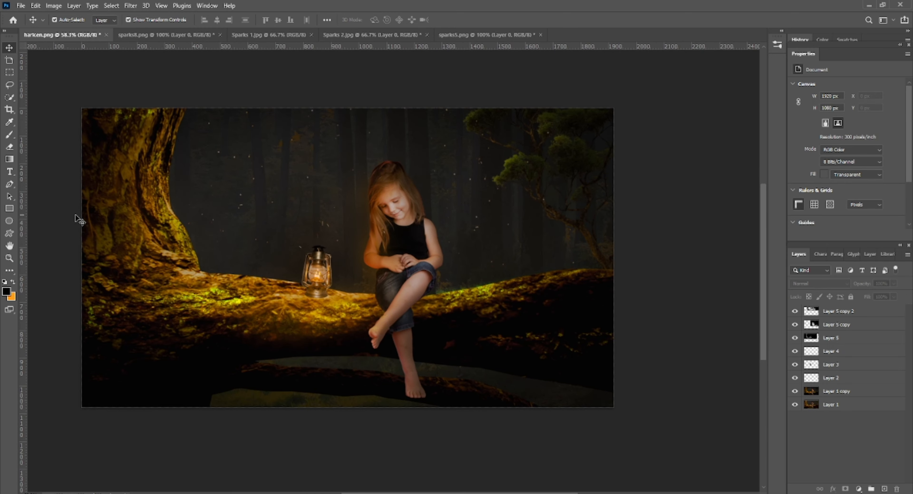
{"action": "scroll", "coordinate": [94, 215], "scroll_direction": "up", "scroll_amount": 1}
{"action": "scroll", "coordinate": [59, 215], "scroll_direction": "up", "scroll_amount": 1}
{"action": "left_click", "coordinate": [102, 226]}
{"action": "left_click", "coordinate": [9, 135]}
{"action": "scroll", "coordinate": [479, 302], "scroll_direction": "up", "scroll_amount": 6}
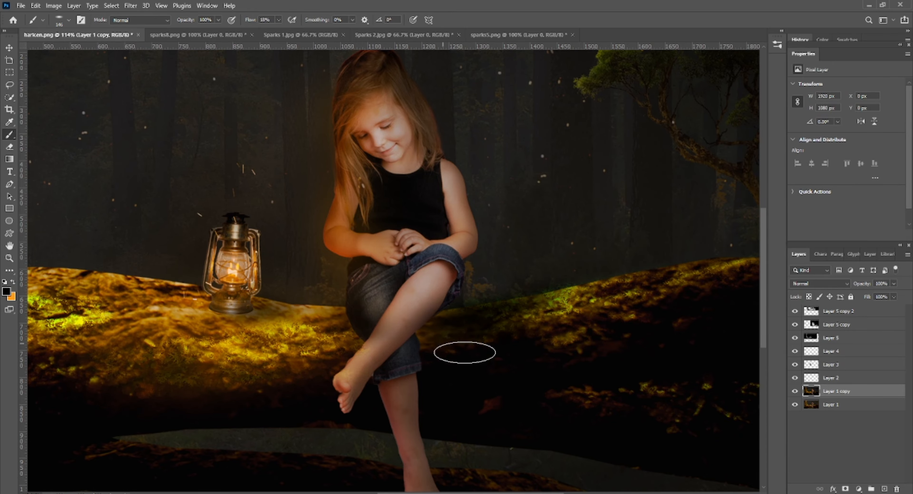
{"action": "scroll", "coordinate": [466, 351], "scroll_direction": "down", "scroll_amount": 6}
{"action": "scroll", "coordinate": [495, 292], "scroll_direction": "up", "scroll_amount": 6}
{"action": "scroll", "coordinate": [490, 277], "scroll_direction": "down", "scroll_amount": 4}
{"action": "scroll", "coordinate": [497, 291], "scroll_direction": "down", "scroll_amount": 6}
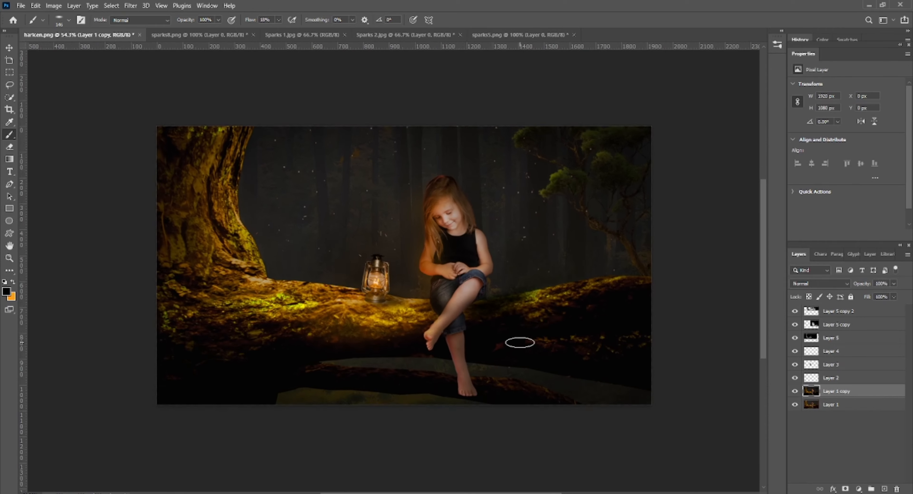
Darken the moss behind the girl's knee and add a soft shadow on the log at the lantern's base.
{"action": "left_click", "coordinate": [505, 458]}
{"action": "scroll", "coordinate": [485, 353], "scroll_direction": "up", "scroll_amount": 5}
{"action": "left_click", "coordinate": [847, 391]}
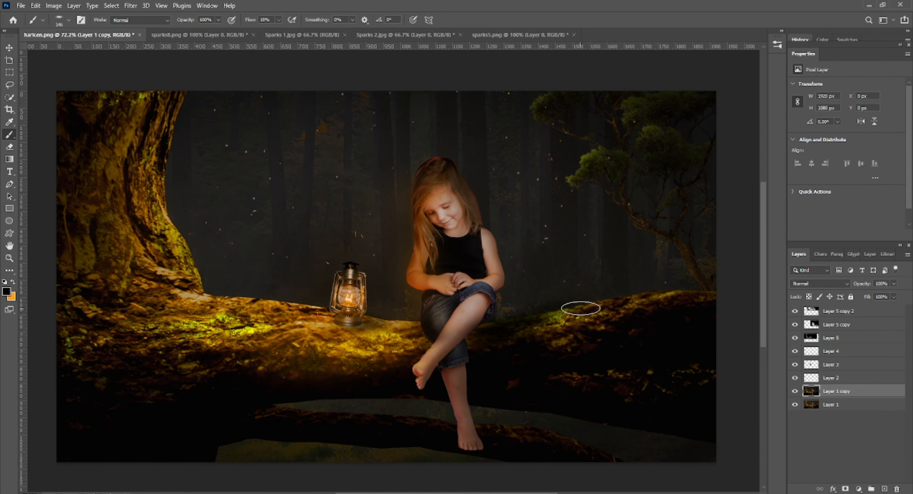
{"action": "scroll", "coordinate": [486, 369], "scroll_direction": "up", "scroll_amount": 2}
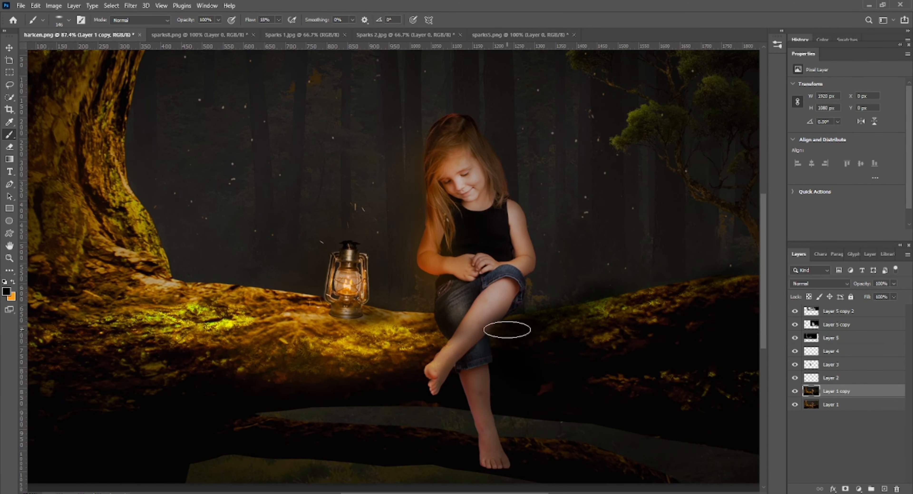
{"action": "scroll", "coordinate": [376, 338], "scroll_direction": "down", "scroll_amount": 3}
{"action": "scroll", "coordinate": [386, 341], "scroll_direction": "up", "scroll_amount": 3}
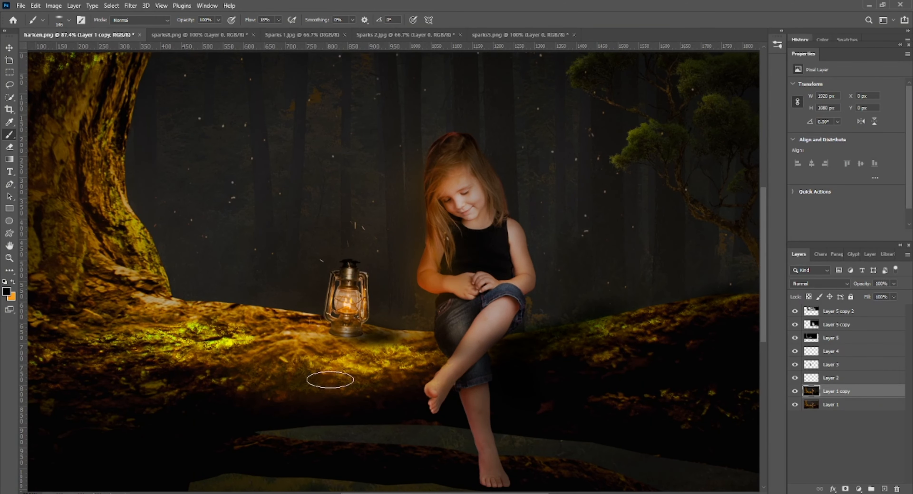
{"action": "scroll", "coordinate": [302, 387], "scroll_direction": "down", "scroll_amount": 4}
Try to smudge the outer edge of the girl's hair on the lantern side with the Smudge tool.
{"action": "scroll", "coordinate": [392, 237], "scroll_direction": "up", "scroll_amount": 13}
{"action": "left_click", "coordinate": [9, 270]}
{"action": "left_click", "coordinate": [48, 330]}
{"action": "left_click_drag", "start_coordinate": [450, 177], "coordinate": [403, 221]}
{"action": "key", "text": "ctrl+z"}
{"action": "right_click", "coordinate": [410, 199]}
{"action": "left_click_drag", "start_coordinate": [468, 224], "coordinate": [462, 224]}
{"action": "left_click_drag", "start_coordinate": [430, 190], "coordinate": [401, 192]}
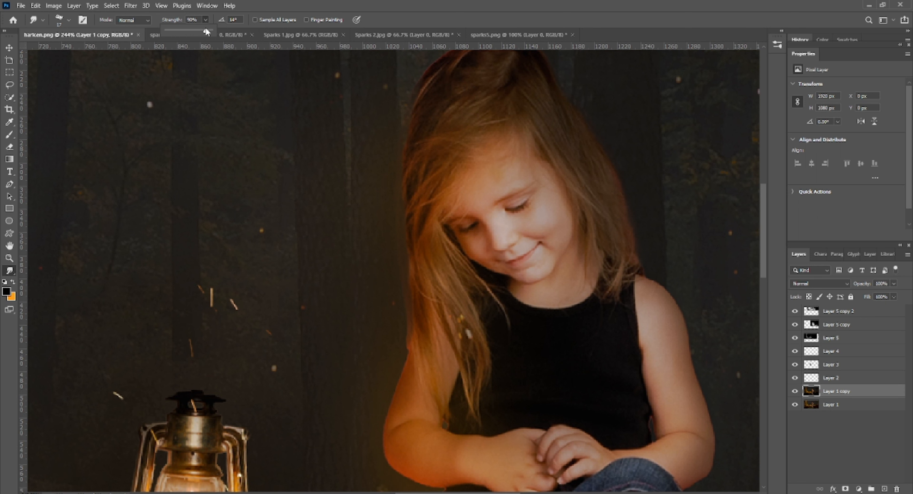
Try softening the hair edge with the Smudge strength at 14%, a 7 px tip and other blender brush tips.
{"action": "mouse_move", "coordinate": [208, 32]}
{"action": "left_mouse_down"}
{"action": "mouse_move", "coordinate": [182, 32]}
{"action": "mouse_move", "coordinate": [195, 31]}
{"action": "left_mouse_up"}
{"action": "left_click", "coordinate": [206, 20]}
{"action": "right_click", "coordinate": [404, 208]}
{"action": "left_click", "coordinate": [495, 314]}
{"action": "left_click", "coordinate": [405, 216]}
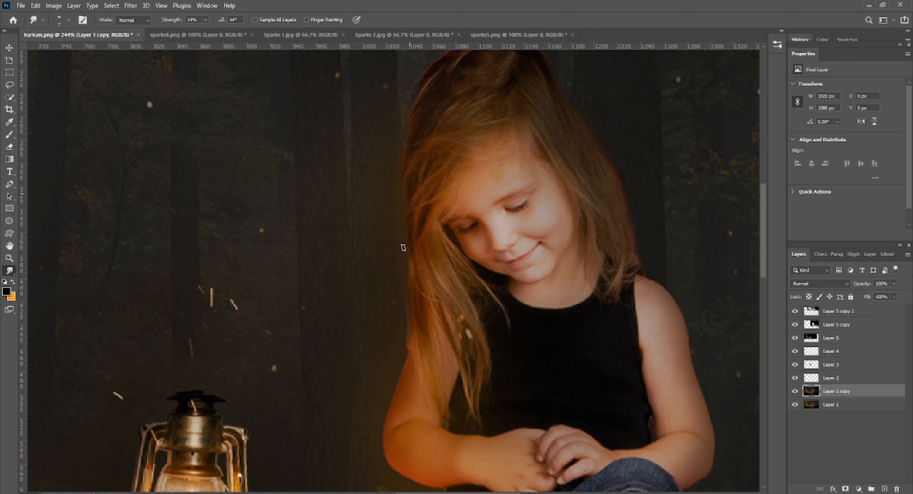
{"action": "right_click", "coordinate": [391, 212]}
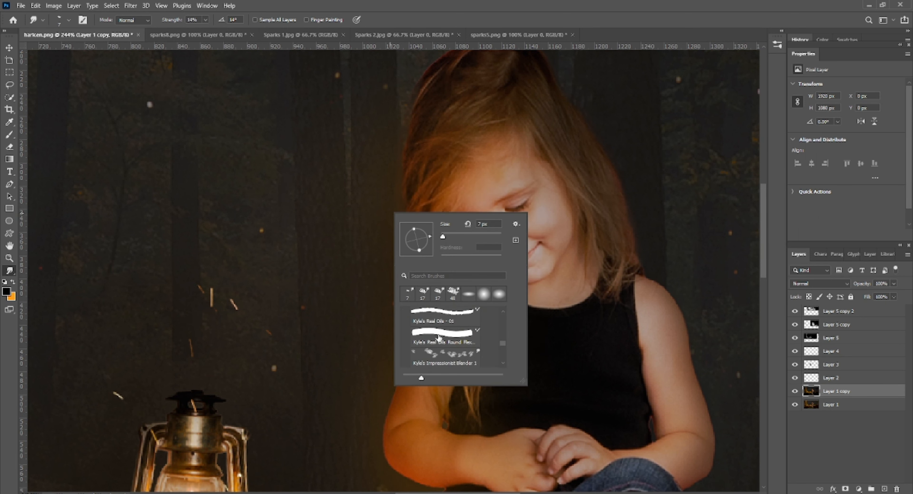
{"action": "left_click", "coordinate": [441, 349]}
{"action": "left_click_drag", "start_coordinate": [473, 236], "coordinate": [442, 237]}
Choose the Grass brush and shape its tip with a 35 px size, close spacing and a 113° angle.
{"action": "left_click", "coordinate": [778, 46]}
{"action": "left_click", "coordinate": [647, 163]}
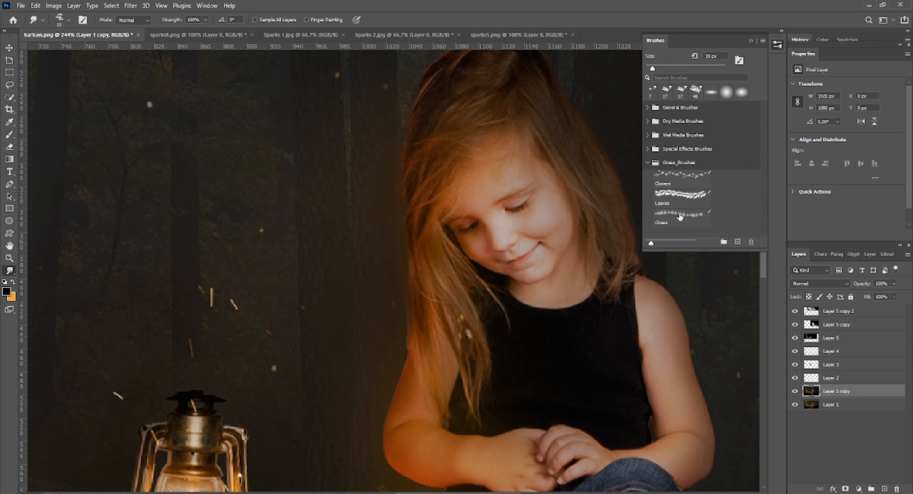
{"action": "left_click", "coordinate": [690, 220]}
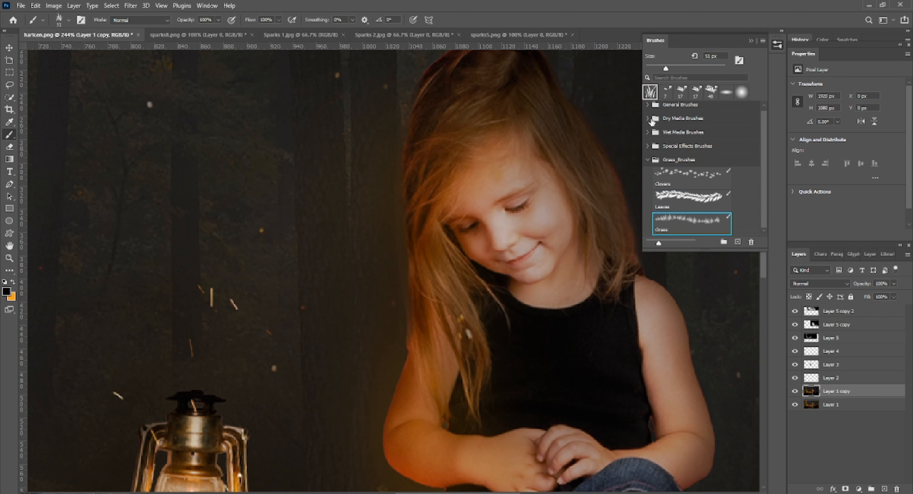
{"action": "left_click", "coordinate": [740, 60]}
{"action": "left_click_drag", "start_coordinate": [701, 285], "coordinate": [705, 285]}
{"action": "left_click_drag", "start_coordinate": [768, 307], "coordinate": [753, 293]}
{"action": "left_click_drag", "start_coordinate": [705, 284], "coordinate": [691, 285]}
{"action": "left_click_drag", "start_coordinate": [675, 363], "coordinate": [677, 364]}
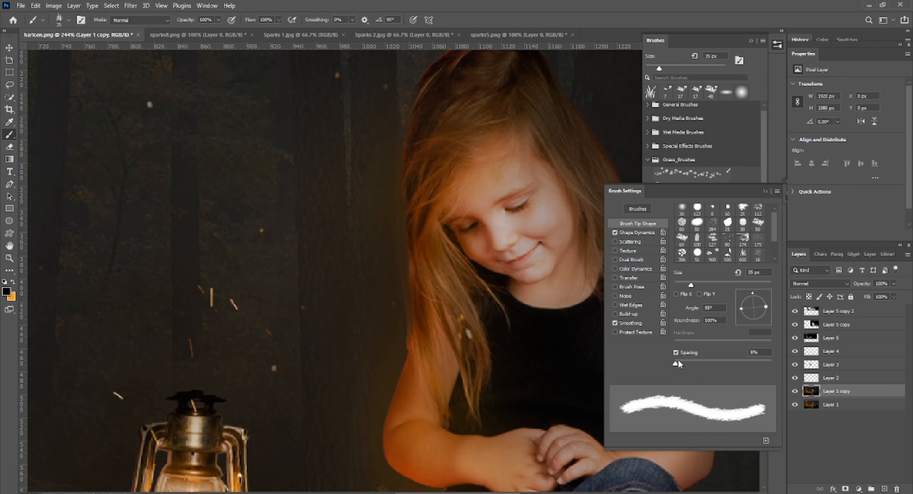
{"action": "left_click_drag", "start_coordinate": [751, 294], "coordinate": [748, 295]}
Sample a dark brown from the girl's hair as foreground color and set the grass tip to 21 px at 149°.
{"action": "left_click", "coordinate": [8, 290]}
{"action": "left_click", "coordinate": [411, 200]}
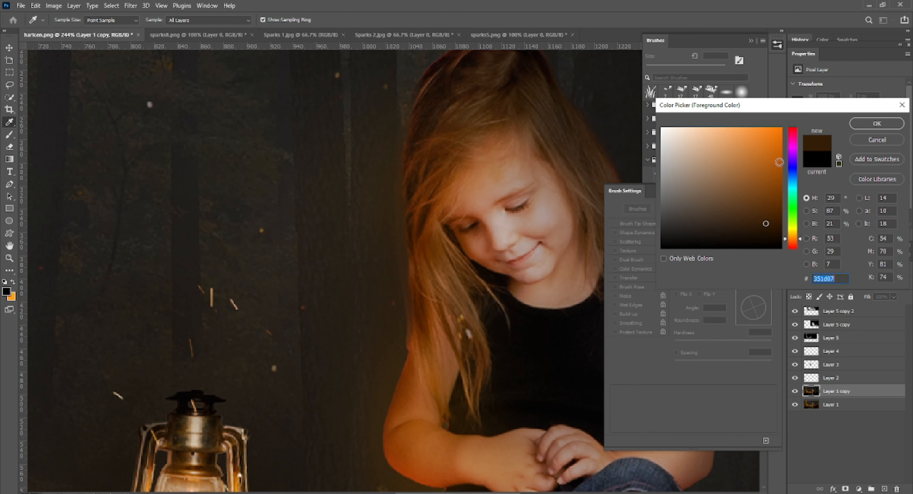
{"action": "left_click", "coordinate": [409, 202]}
{"action": "left_click", "coordinate": [877, 123]}
{"action": "left_click_drag", "start_coordinate": [691, 285], "coordinate": [685, 286]}
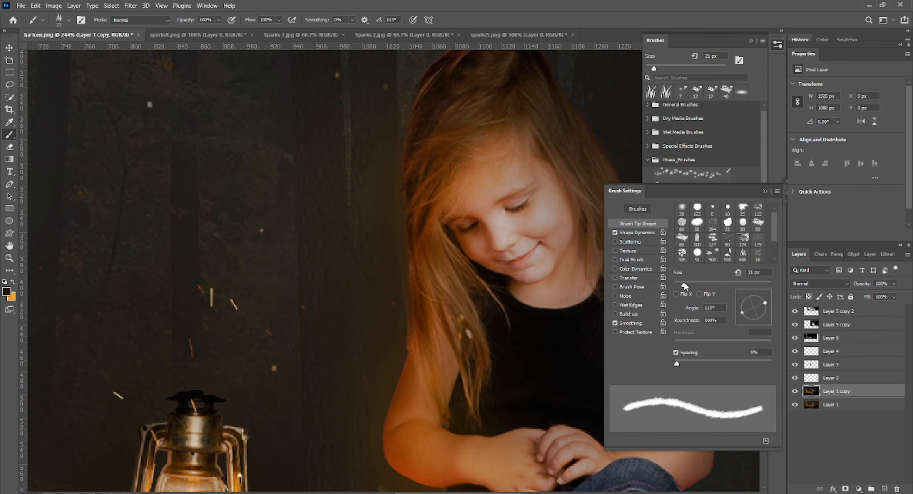
{"action": "left_click_drag", "start_coordinate": [748, 302], "coordinate": [740, 304]}
Paint fine brown strands along the lantern-side edge of the girl's hair, with the brush flow reduced to 63%.
{"action": "left_click_drag", "start_coordinate": [409, 174], "coordinate": [408, 185]}
{"action": "left_click_drag", "start_coordinate": [409, 208], "coordinate": [407, 203]}
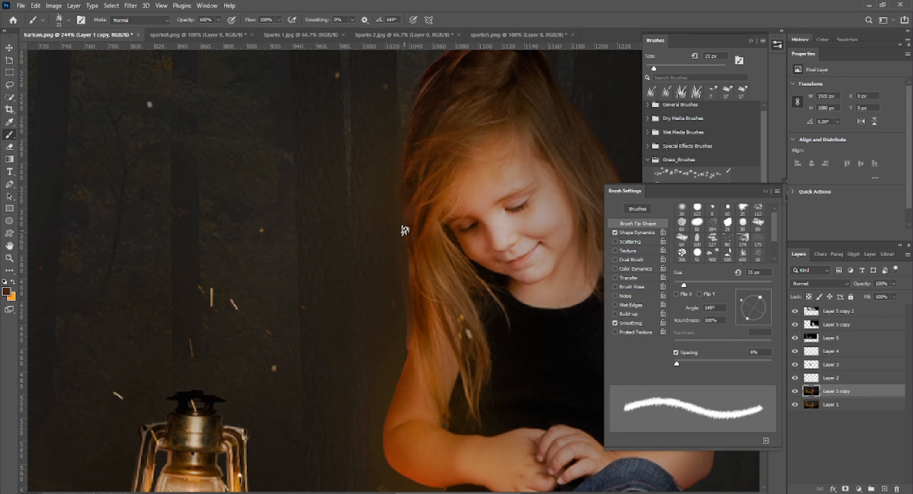
{"action": "key", "text": "shift+6"}
{"action": "key", "text": "shift+3"}
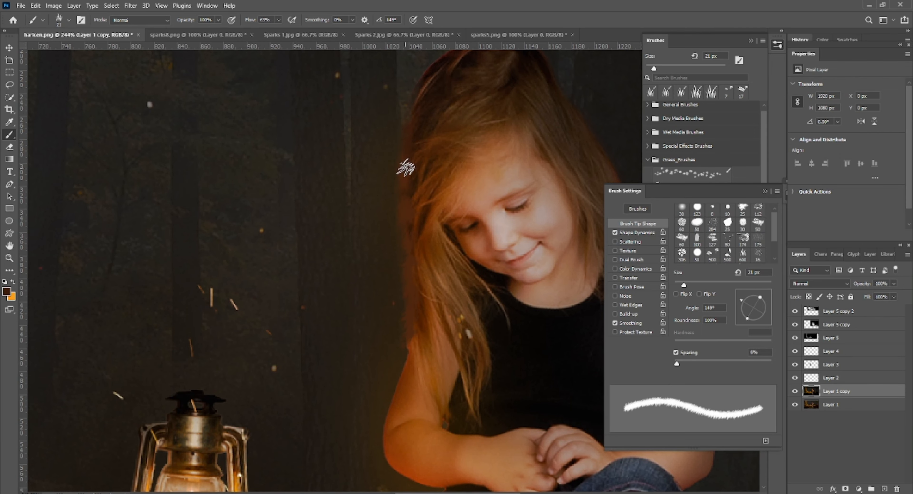
{"action": "scroll", "coordinate": [414, 219], "scroll_direction": "down", "scroll_amount": 5}
{"action": "scroll", "coordinate": [443, 266], "scroll_direction": "up", "scroll_amount": 6}
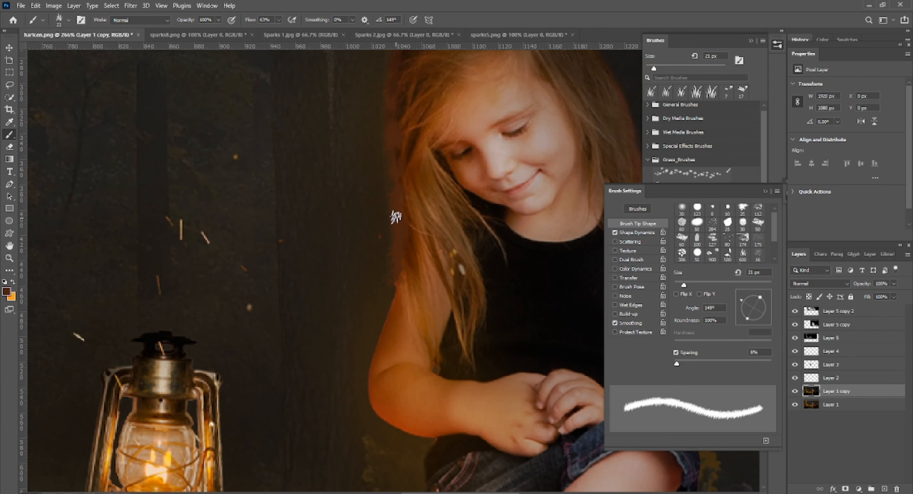
Paint dark strands over the crown and down the lantern-side hair outline, using the grass tip at 94°.
{"action": "scroll", "coordinate": [430, 231], "scroll_direction": "down", "scroll_amount": 5}
{"action": "scroll", "coordinate": [572, 287], "scroll_direction": "up", "scroll_amount": 7}
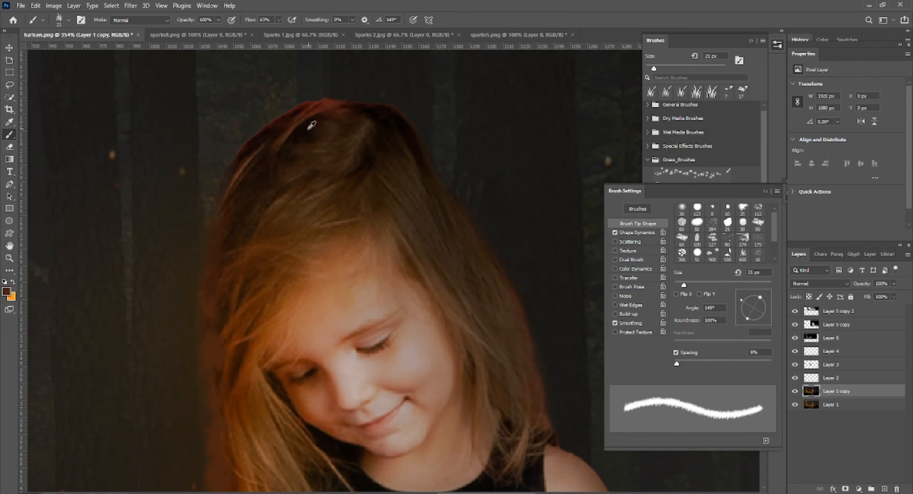
{"action": "mouse_move", "coordinate": [312, 104]}
{"action": "left_mouse_down"}
{"action": "mouse_move", "coordinate": [260, 134]}
{"action": "mouse_move", "coordinate": [234, 178]}
{"action": "mouse_move", "coordinate": [211, 267]}
{"action": "left_mouse_up"}
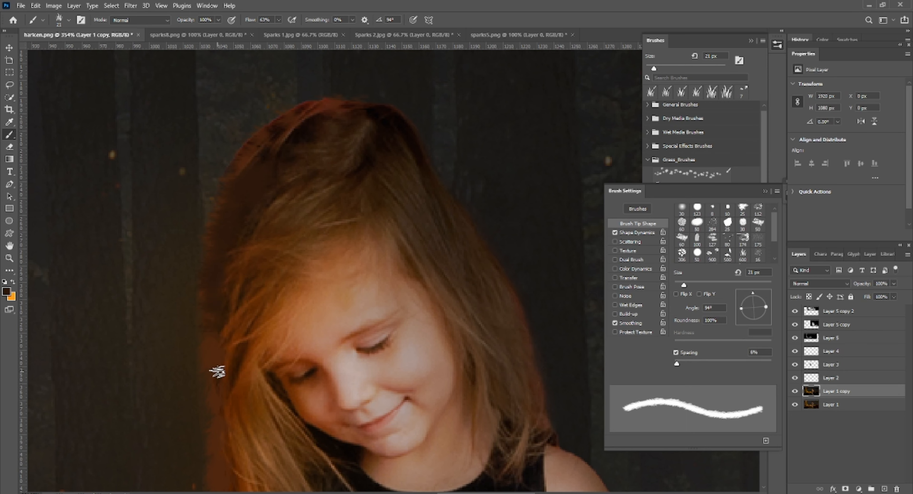
{"action": "scroll", "coordinate": [217, 372], "scroll_direction": "down", "scroll_amount": 5}
{"action": "scroll", "coordinate": [220, 357], "scroll_direction": "up", "scroll_amount": 3}
Rotate the grass tip to -28° and paint dark strands along the hair edge facing away from the lantern.
{"action": "left_click", "coordinate": [763, 305]}
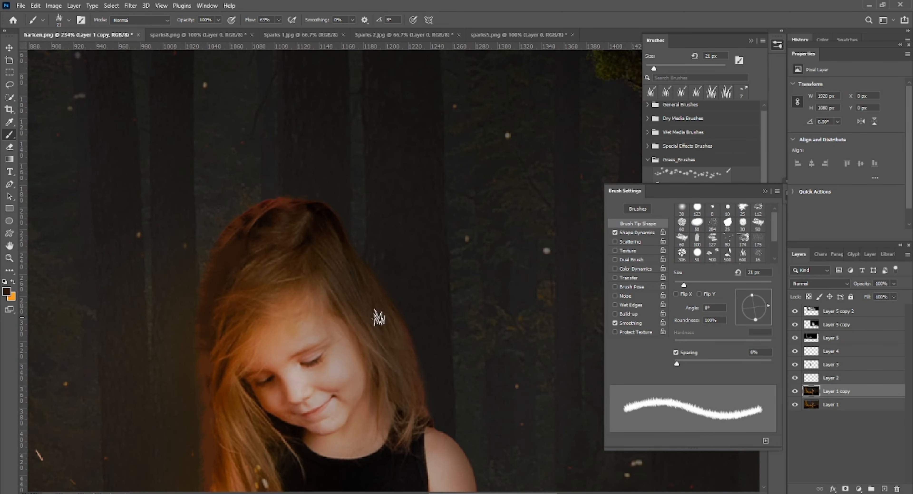
{"action": "left_click", "coordinate": [764, 312]}
{"action": "scroll", "coordinate": [375, 231], "scroll_direction": "up", "scroll_amount": 2}
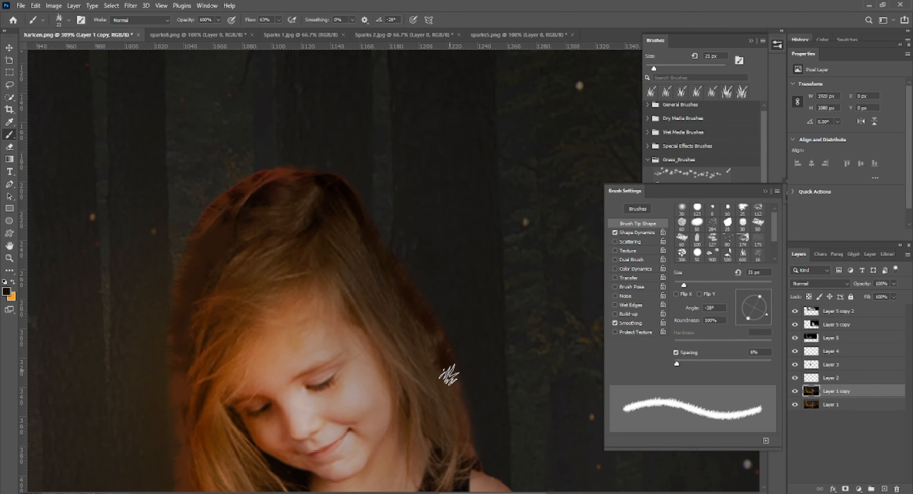
{"action": "scroll", "coordinate": [505, 409], "scroll_direction": "down", "scroll_amount": 3}
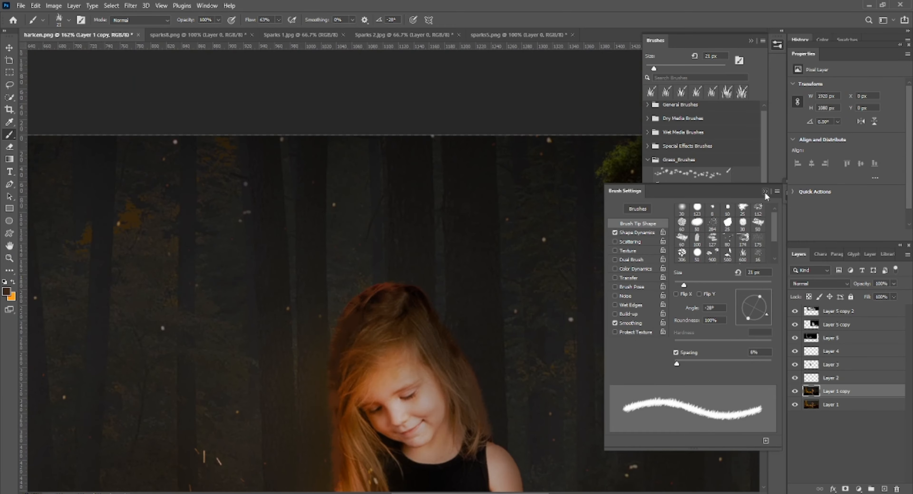
Compare Layer 1 copy with the layer below through its opacity and inspect the composite around the girl and log.
{"action": "left_click", "coordinate": [903, 276]}
{"action": "left_click_drag", "start_coordinate": [891, 295], "coordinate": [894, 295]}
{"action": "scroll", "coordinate": [359, 316], "scroll_direction": "down", "scroll_amount": 5}
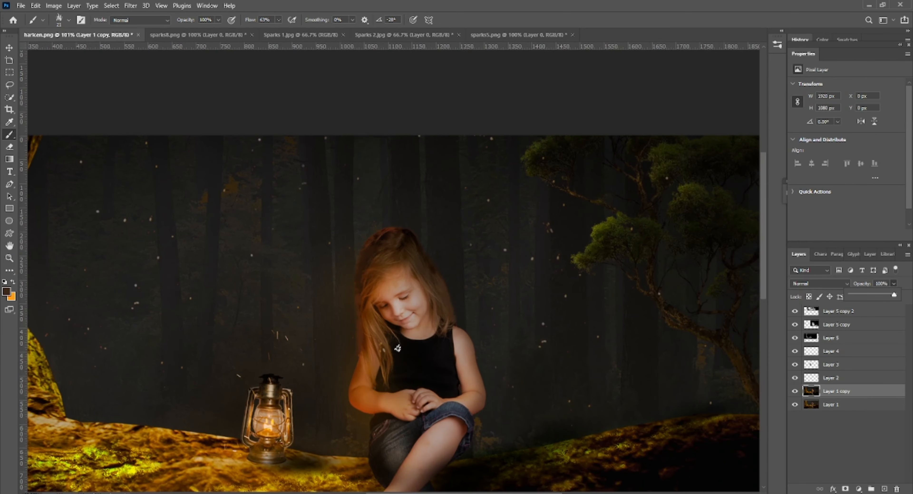
{"action": "scroll", "coordinate": [414, 370], "scroll_direction": "up", "scroll_amount": 4}
{"action": "scroll", "coordinate": [415, 367], "scroll_direction": "down", "scroll_amount": 1}
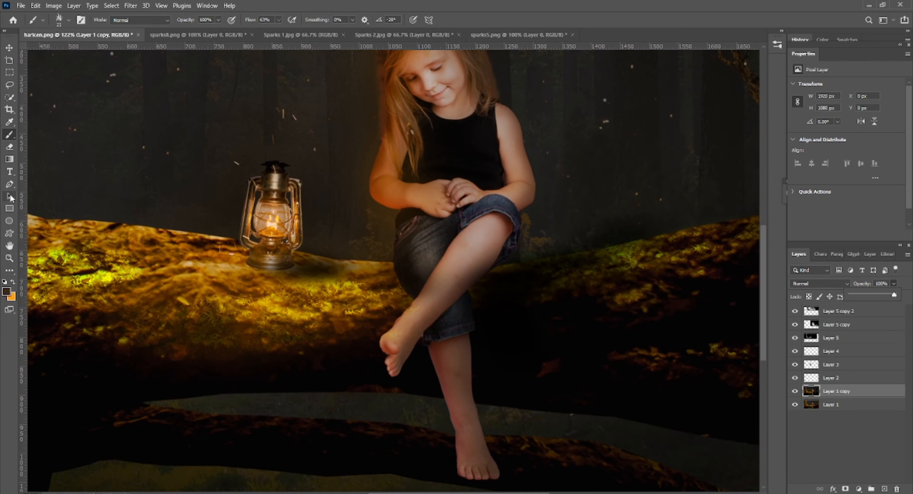
{"action": "key", "text": "e"}
{"action": "scroll", "coordinate": [436, 304], "scroll_direction": "down", "scroll_amount": 5}
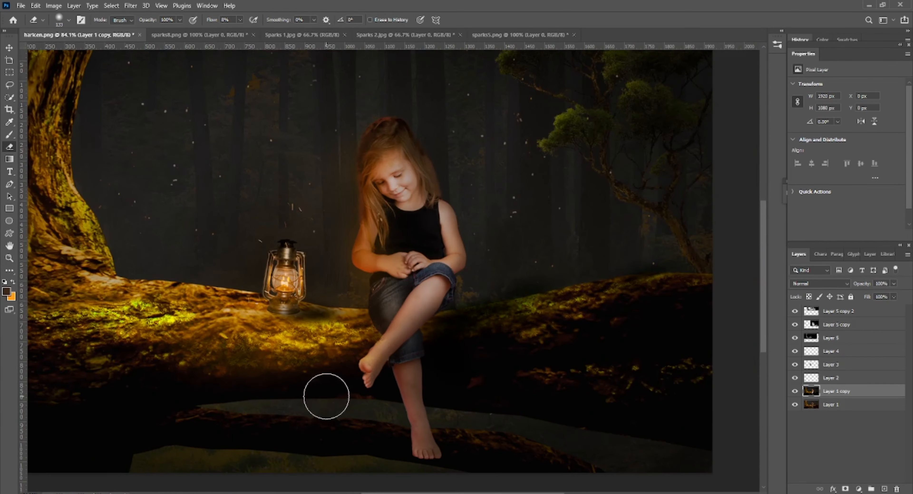
{"action": "scroll", "coordinate": [432, 295], "scroll_direction": "up", "scroll_amount": 7}
{"action": "scroll", "coordinate": [434, 290], "scroll_direction": "down", "scroll_amount": 5}
{"action": "scroll", "coordinate": [436, 177], "scroll_direction": "up", "scroll_amount": 8}
Clean the discolored patch on the girl's forehead with the Clone Stamp tool and a 20 px soft brush.
{"action": "left_click", "coordinate": [8, 270]}
{"action": "right_click", "coordinate": [8, 270]}
{"action": "left_click", "coordinate": [46, 305]}
{"action": "scroll", "coordinate": [385, 131], "scroll_direction": "up", "scroll_amount": 6}
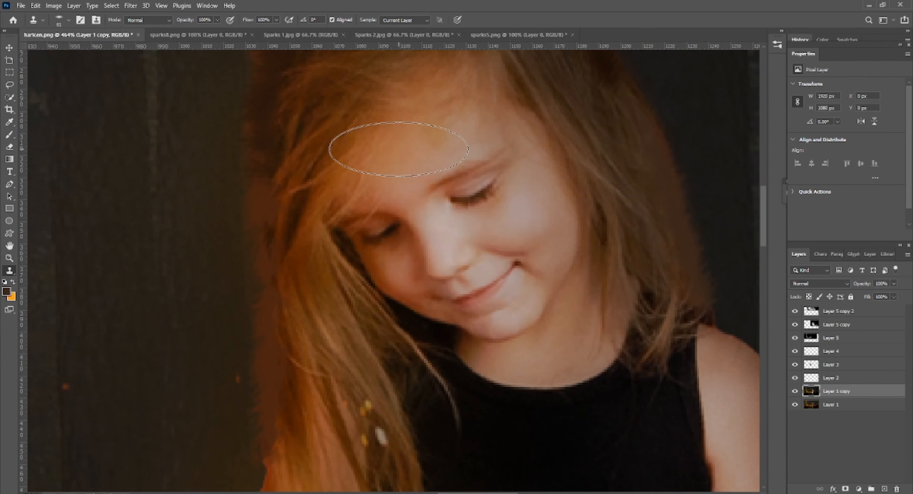
{"action": "right_click", "coordinate": [399, 155]}
{"action": "left_click_drag", "start_coordinate": [465, 178], "coordinate": [484, 179]}
{"action": "left_click", "coordinate": [419, 152]}
{"action": "right_click", "coordinate": [429, 154]}
{"action": "left_click", "coordinate": [433, 138]}
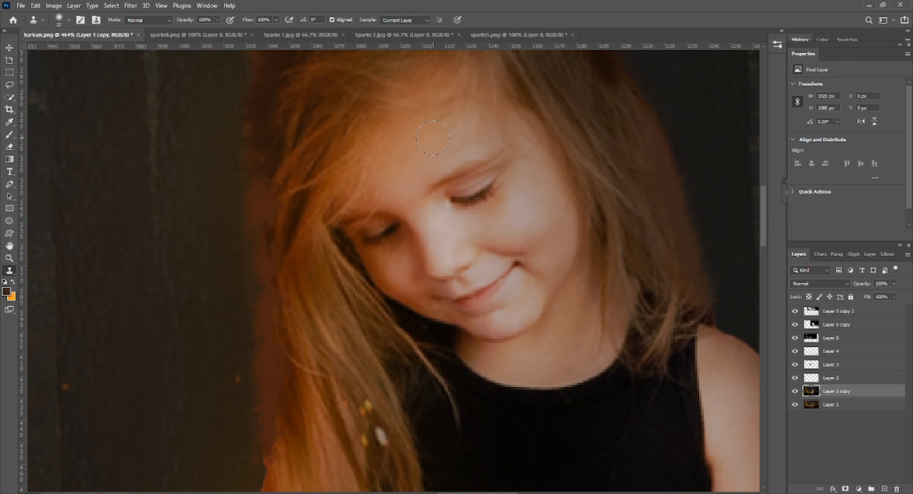
{"action": "scroll", "coordinate": [404, 162], "scroll_direction": "down", "scroll_amount": 1}
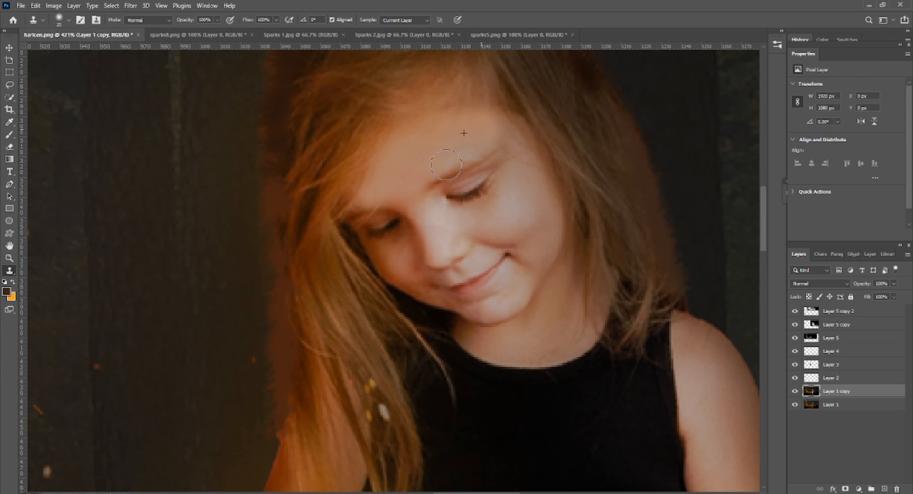
Even out the skin on the girl's face and hands by cloning nearby areas with a 21 px brush.
{"action": "scroll", "coordinate": [447, 165], "scroll_direction": "down", "scroll_amount": 1}
{"action": "right_click", "coordinate": [507, 174]}
{"action": "left_click", "coordinate": [559, 198]}
{"action": "left_click", "coordinate": [503, 210]}
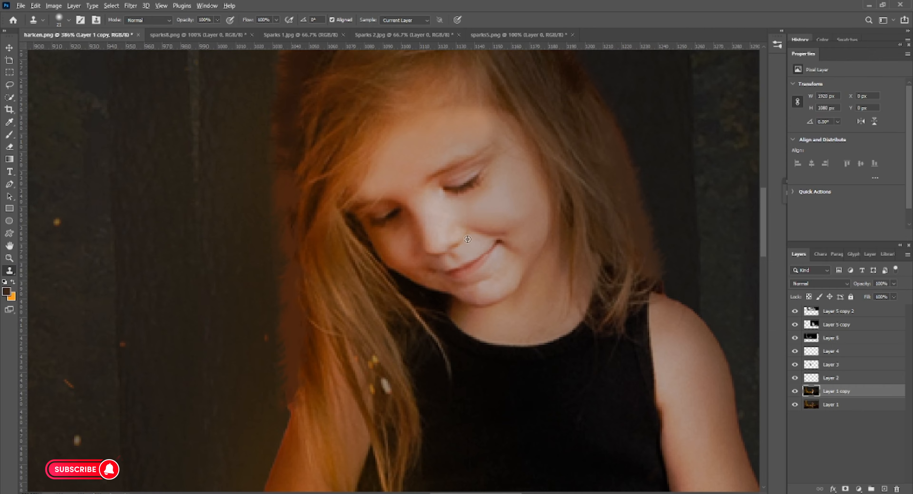
{"action": "left_click", "coordinate": [374, 273], "text": "alt"}
{"action": "scroll", "coordinate": [519, 193], "scroll_direction": "down", "scroll_amount": 10}
{"action": "scroll", "coordinate": [363, 400], "scroll_direction": "up", "scroll_amount": 8}
{"action": "left_click", "coordinate": [426, 393], "text": "alt"}
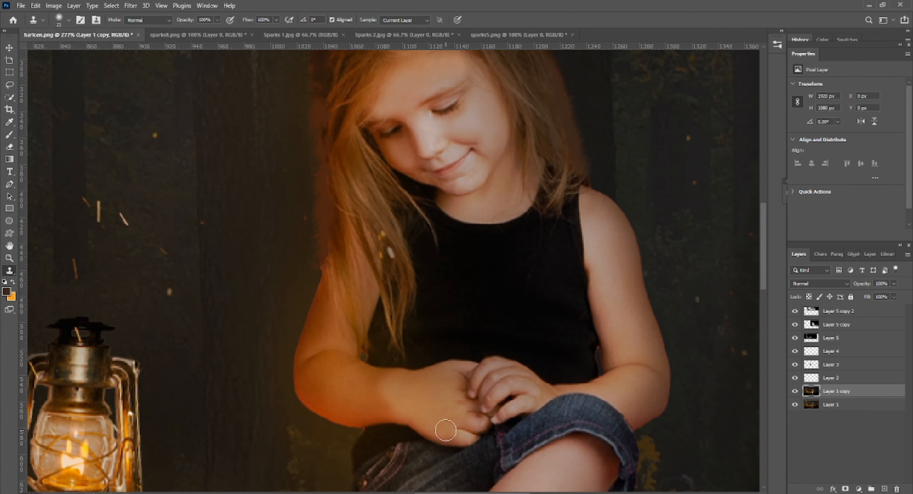
Clone hair texture over the painted crown and lantern-side edge so the strands blend into the hair.
{"action": "scroll", "coordinate": [446, 430], "scroll_direction": "down", "scroll_amount": 10}
{"action": "scroll", "coordinate": [477, 120], "scroll_direction": "up", "scroll_amount": 9}
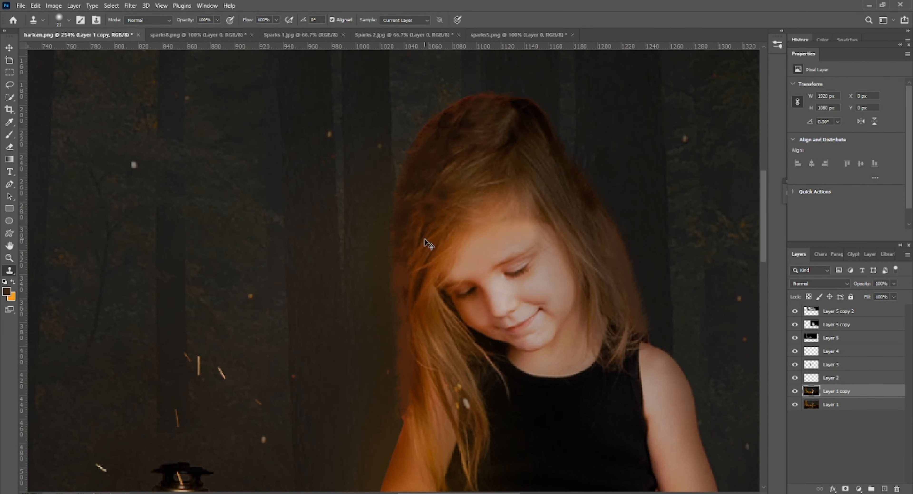
{"action": "scroll", "coordinate": [440, 194], "scroll_direction": "down", "scroll_amount": 4}
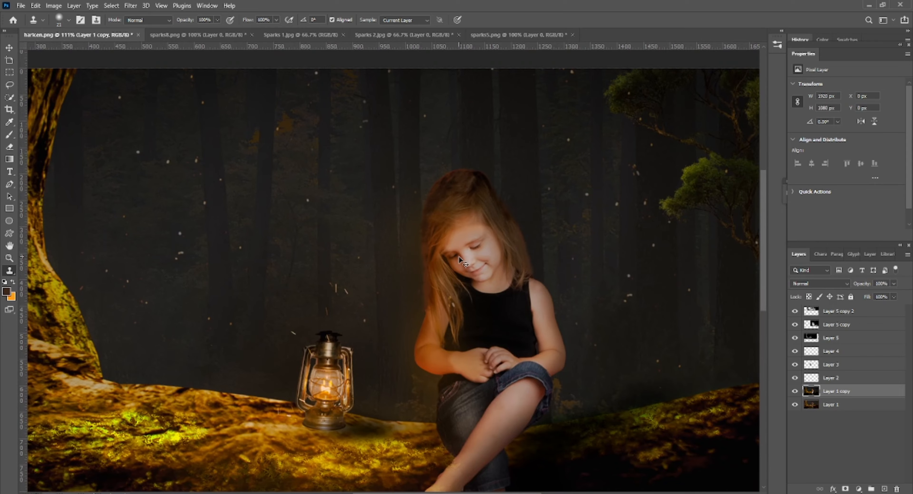
{"action": "scroll", "coordinate": [459, 257], "scroll_direction": "up", "scroll_amount": 4}
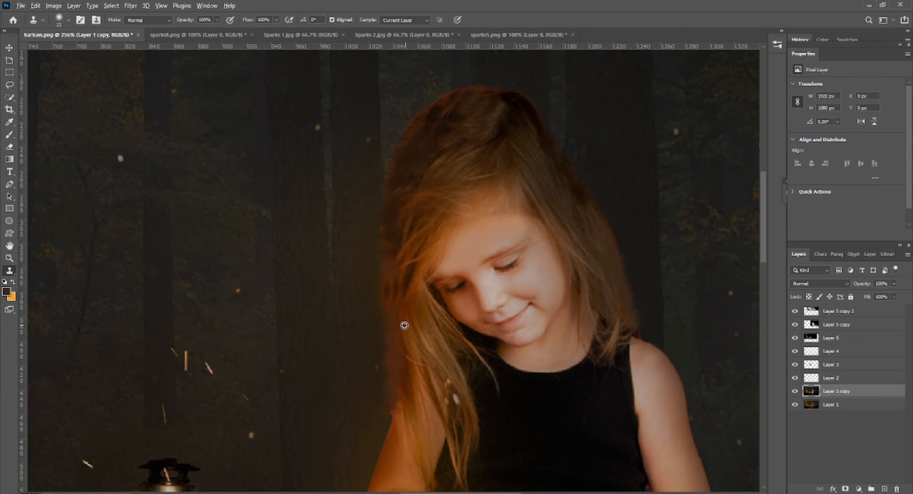
{"action": "scroll", "coordinate": [404, 325], "scroll_direction": "down", "scroll_amount": 4}
{"action": "scroll", "coordinate": [491, 302], "scroll_direction": "up", "scroll_amount": 5}
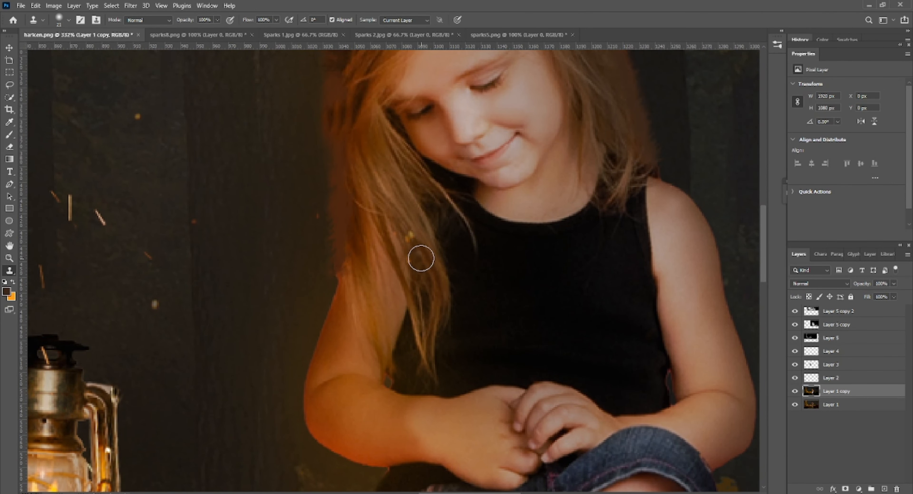
Clone smooth skin on the girl's upper arm, then on her lower leg with an enlarged soft brush.
{"action": "scroll", "coordinate": [424, 257], "scroll_direction": "down", "scroll_amount": 4}
{"action": "scroll", "coordinate": [471, 351], "scroll_direction": "up", "scroll_amount": 4}
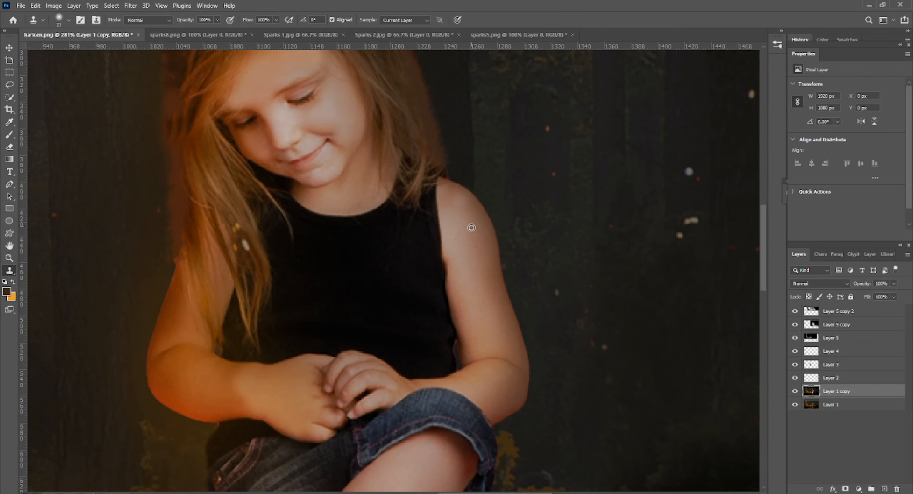
{"action": "scroll", "coordinate": [469, 223], "scroll_direction": "down", "scroll_amount": 4}
{"action": "scroll", "coordinate": [456, 432], "scroll_direction": "up", "scroll_amount": 3}
{"action": "right_click", "coordinate": [431, 325]}
{"action": "left_click_drag", "start_coordinate": [500, 349], "coordinate": [509, 349]}
{"action": "key", "text": "Return"}
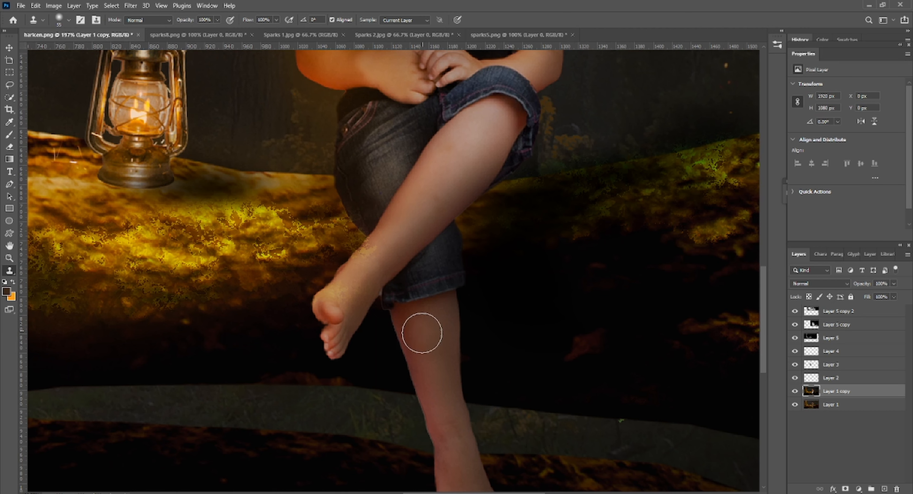
{"action": "scroll", "coordinate": [425, 328], "scroll_direction": "down", "scroll_amount": 5}
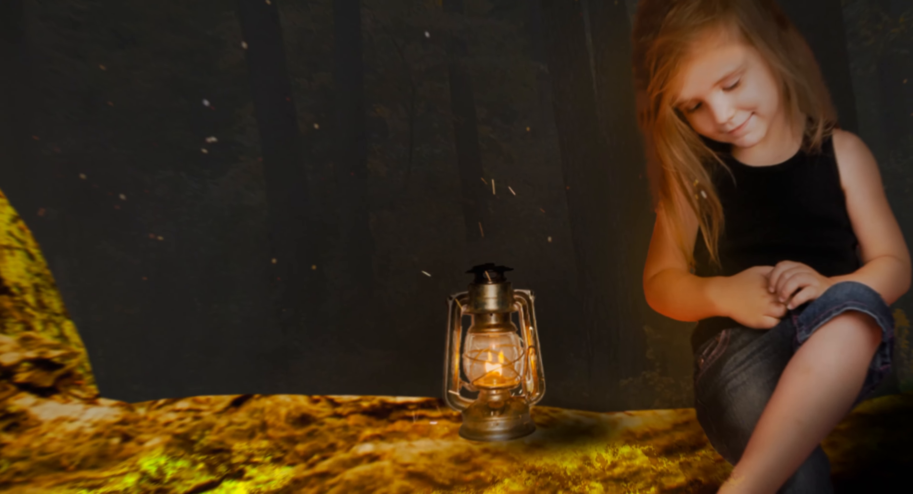